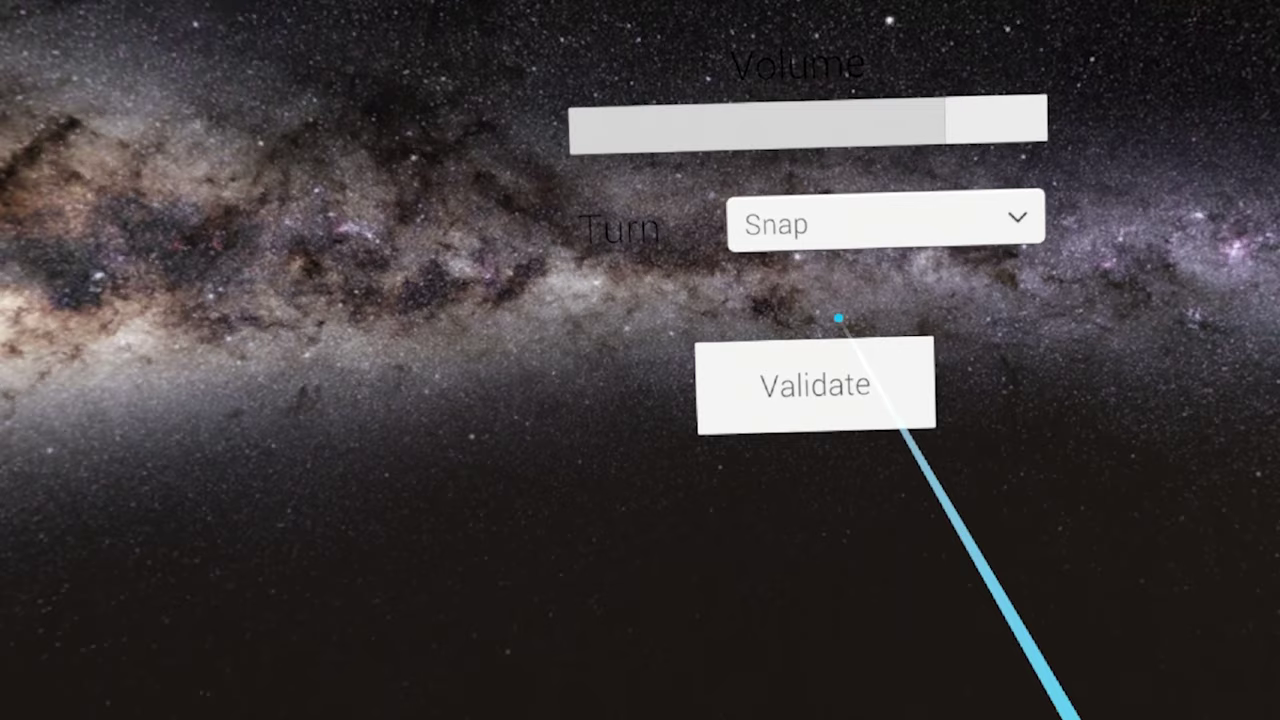
{"action": "left_click", "coordinate": [812, 378]}
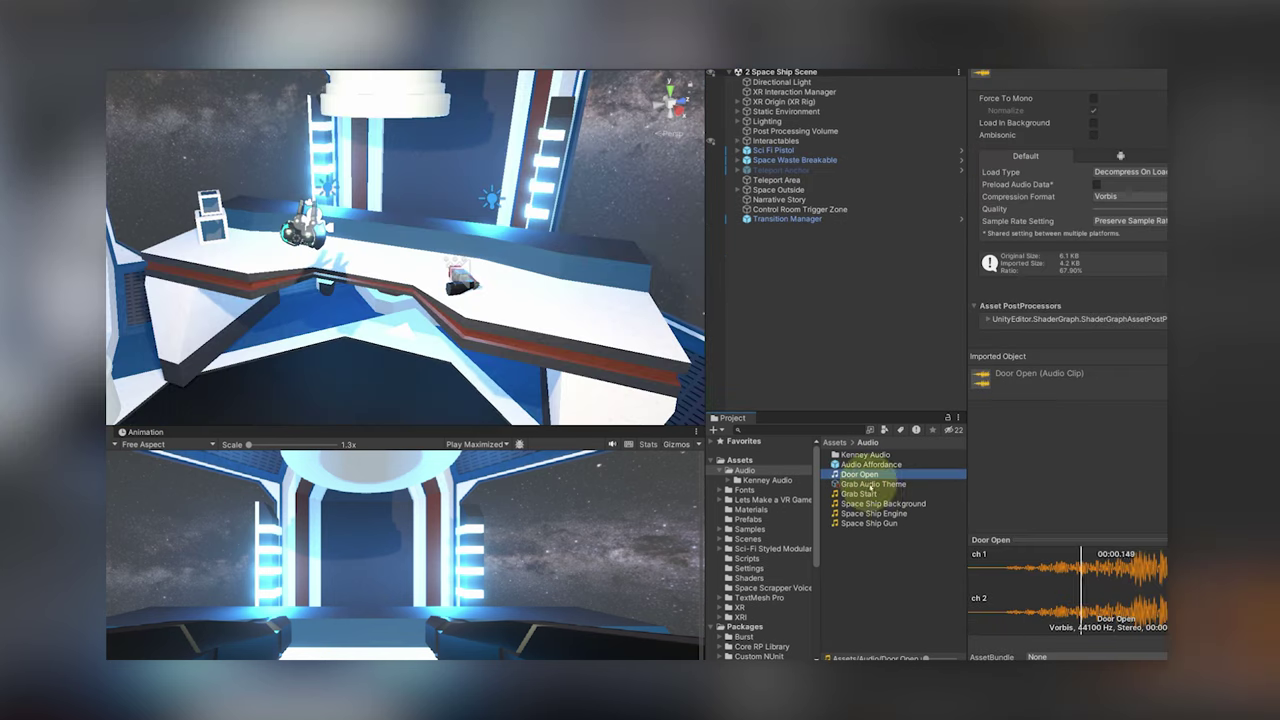
{"action": "key", "text": "Down"}
{"action": "key", "text": "Down"}
{"action": "key", "text": "Down"}
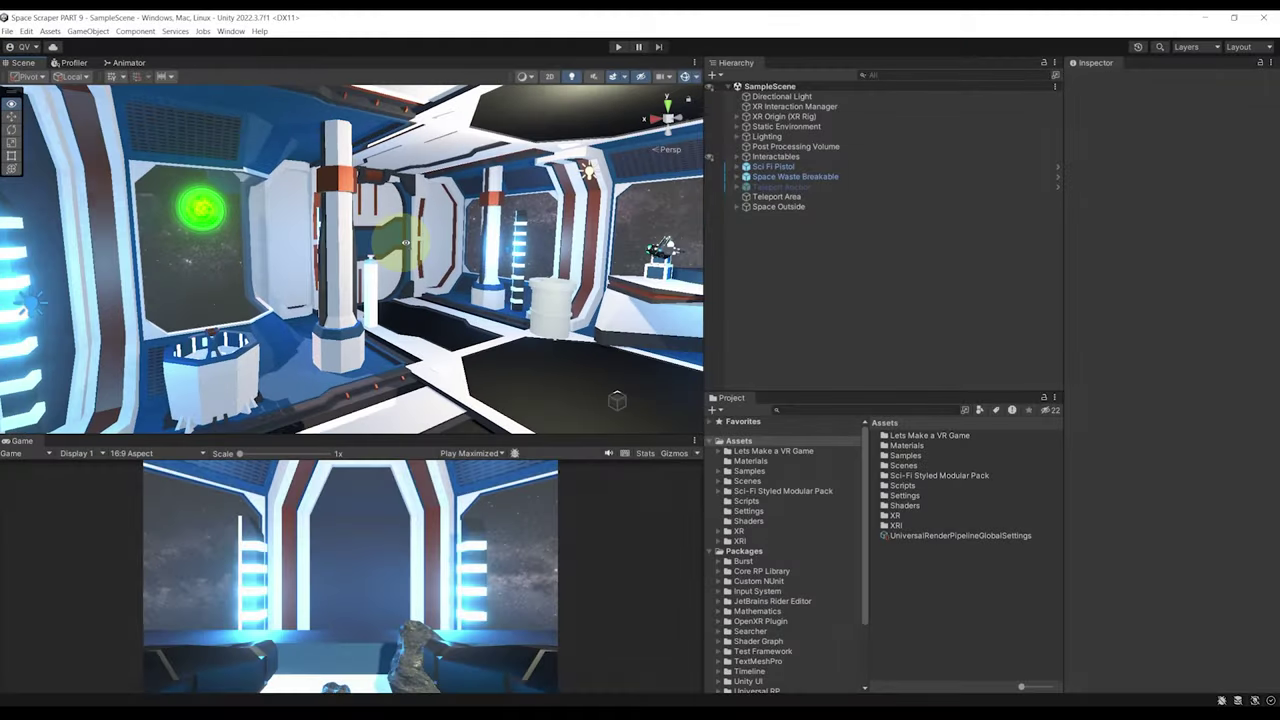
{"action": "mouse_move", "coordinate": [418, 243]}
{"action": "right_mouse_down"}
{"action": "mouse_move", "coordinate": [435, 262]}
{"action": "mouse_move", "coordinate": [424, 247]}
{"action": "right_mouse_up"}
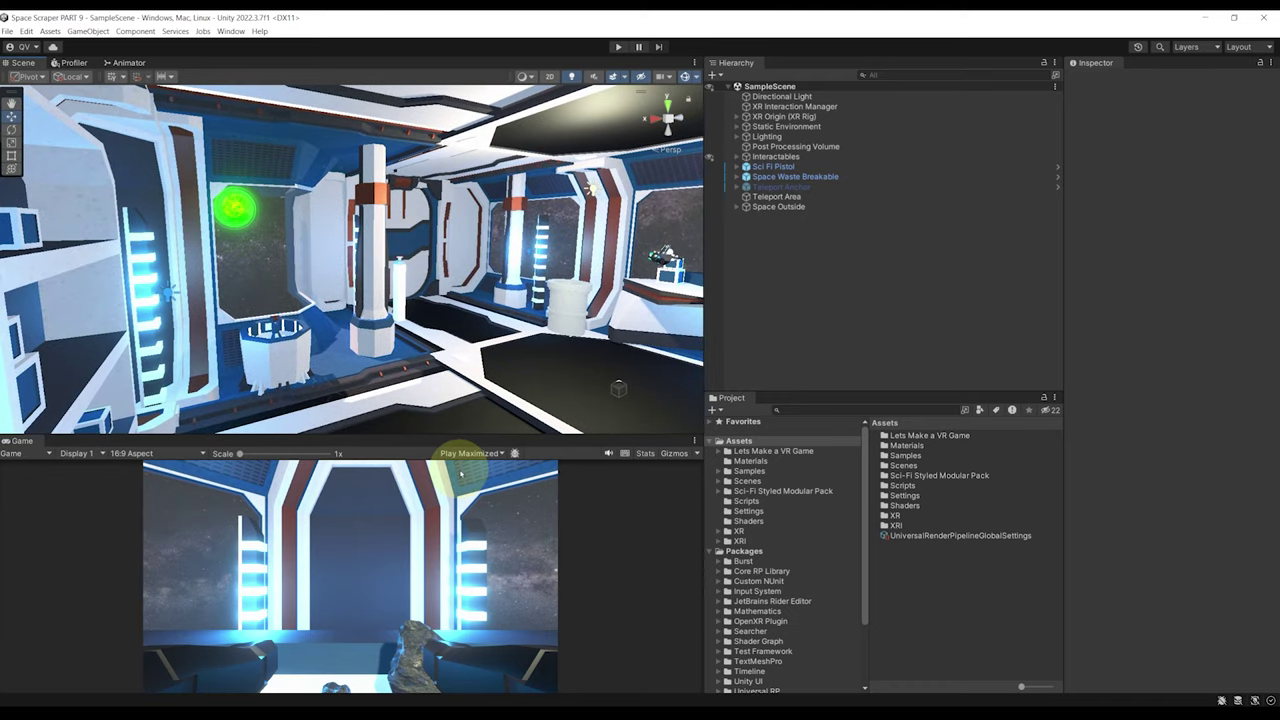
{"action": "right_click_drag", "start_coordinate": [470, 330], "coordinate": [553, 293]}
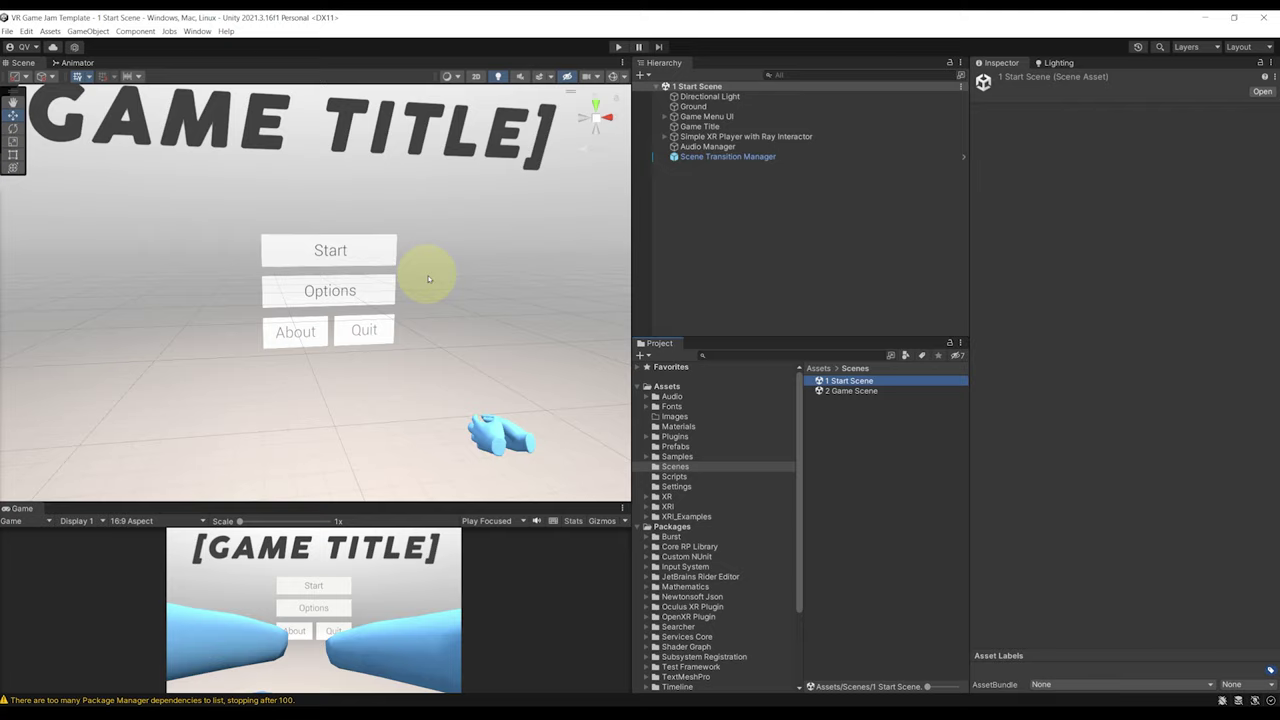
Step: Look over the game title and menu of the start scene in the VR Game Jam Template project
{"action": "right_click_drag", "start_coordinate": [428, 279], "coordinate": [328, 272]}
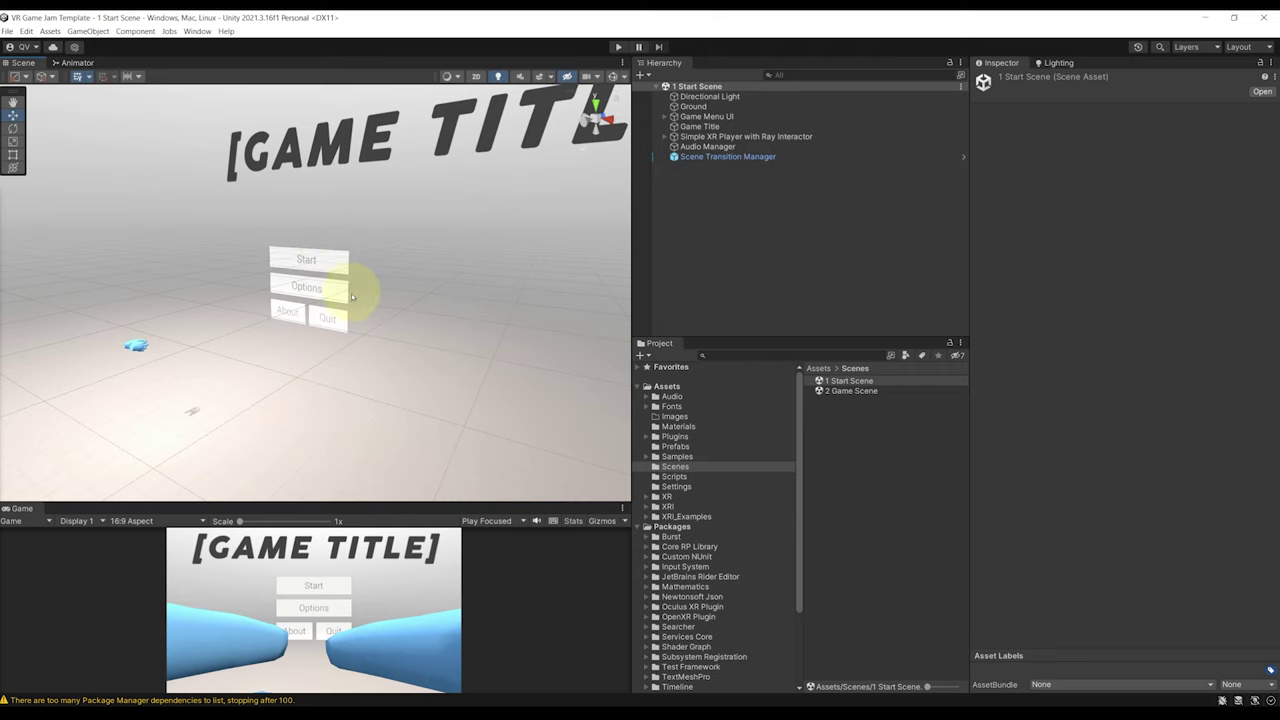
{"action": "right_click_drag", "start_coordinate": [351, 296], "coordinate": [180, 193]}
{"action": "right_click_drag", "start_coordinate": [371, 180], "coordinate": [287, 178]}
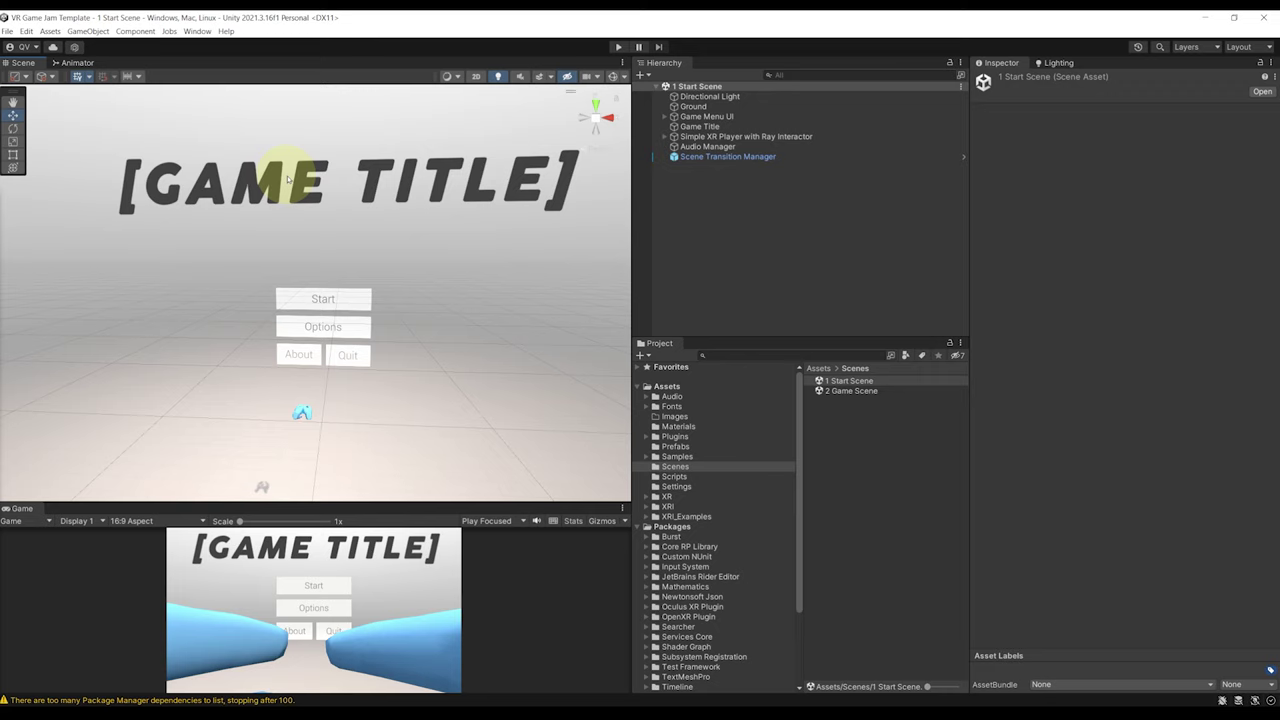
{"action": "left_click", "coordinate": [668, 466]}
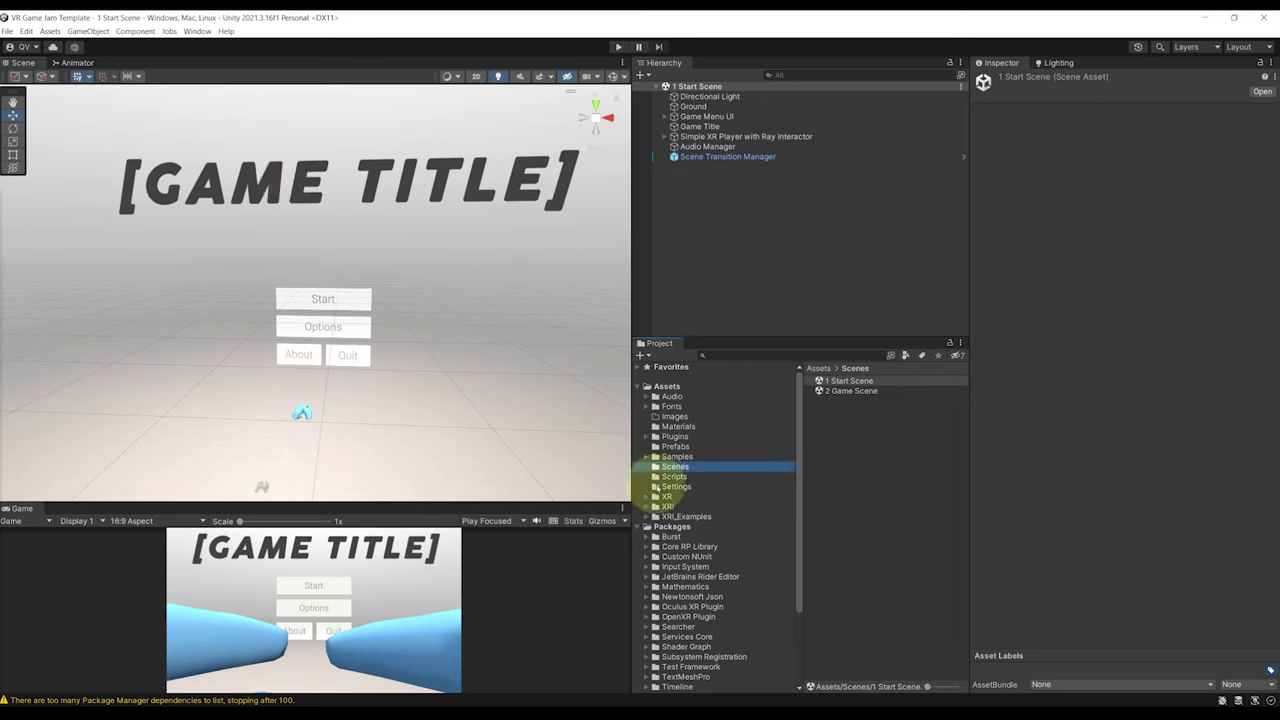
{"action": "right_click_drag", "start_coordinate": [444, 397], "coordinate": [423, 366]}
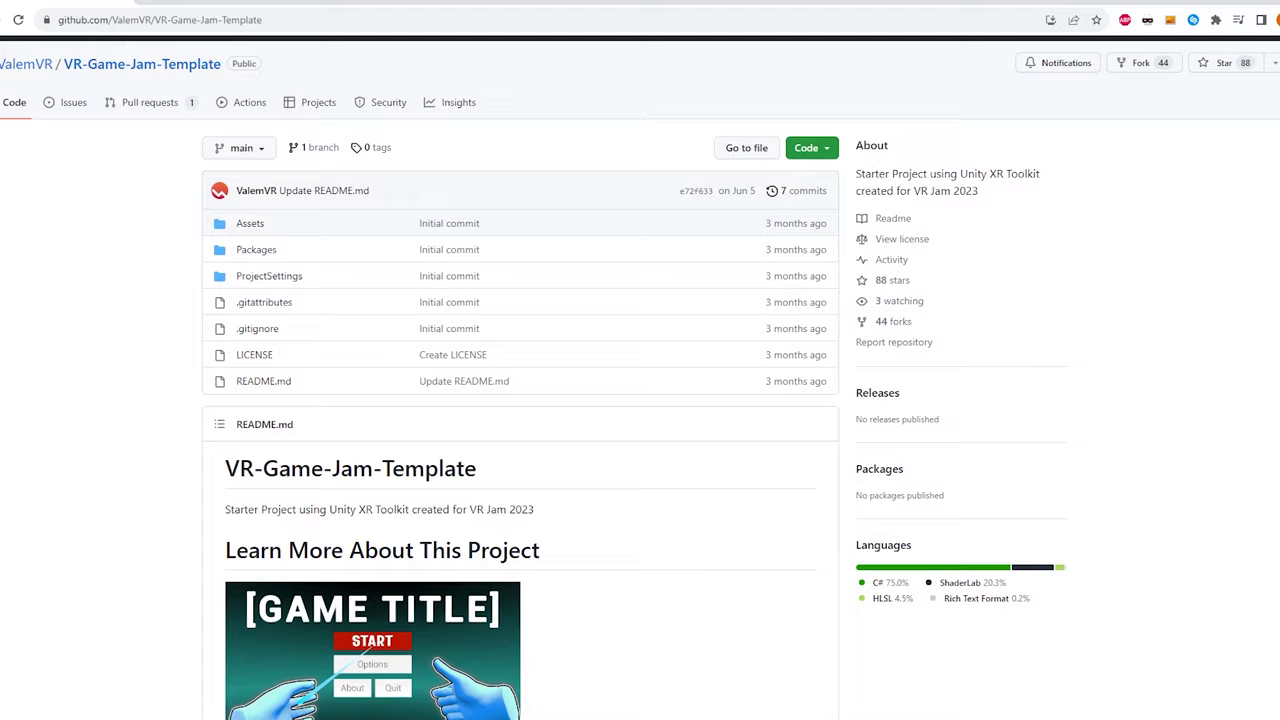
{"action": "scroll", "coordinate": [640, 378], "scroll_direction": "down", "scroll_amount": 1}
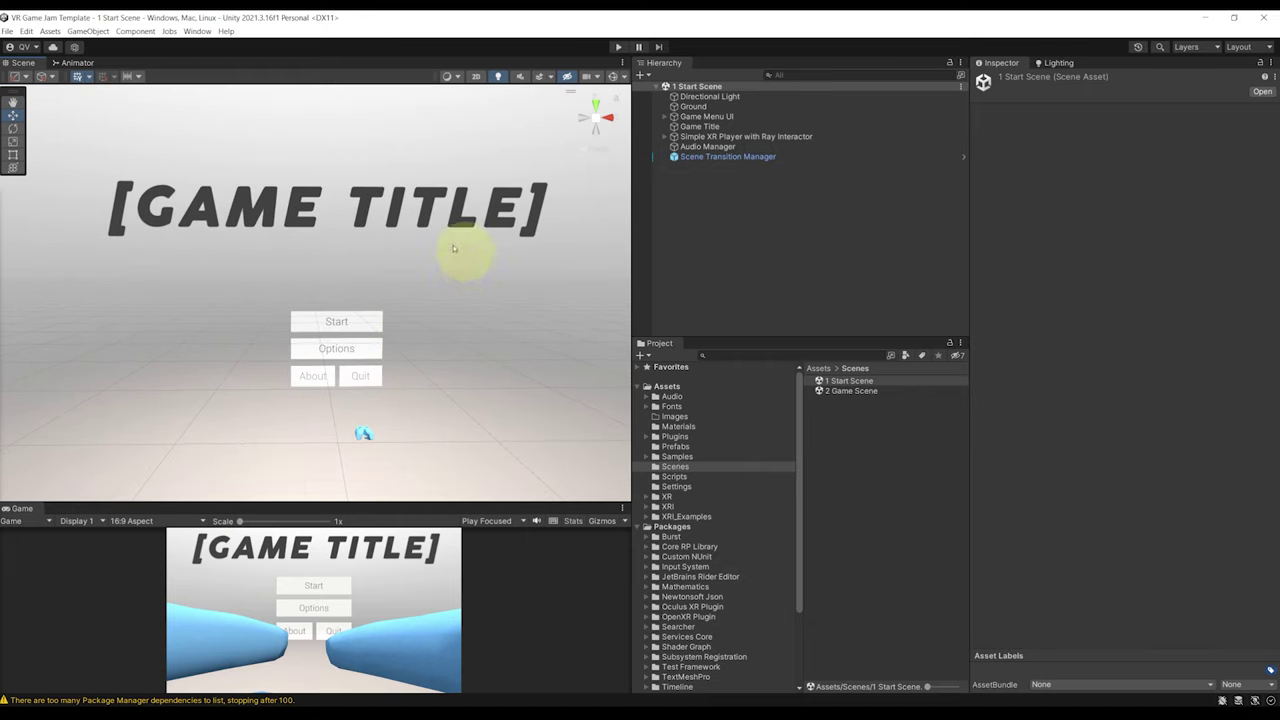
{"action": "scroll", "coordinate": [440, 250], "scroll_direction": "down", "scroll_amount": 2}
Step: Set up a package export of the 1 Start Scene asset with its dependencies included
{"action": "left_click", "coordinate": [845, 381]}
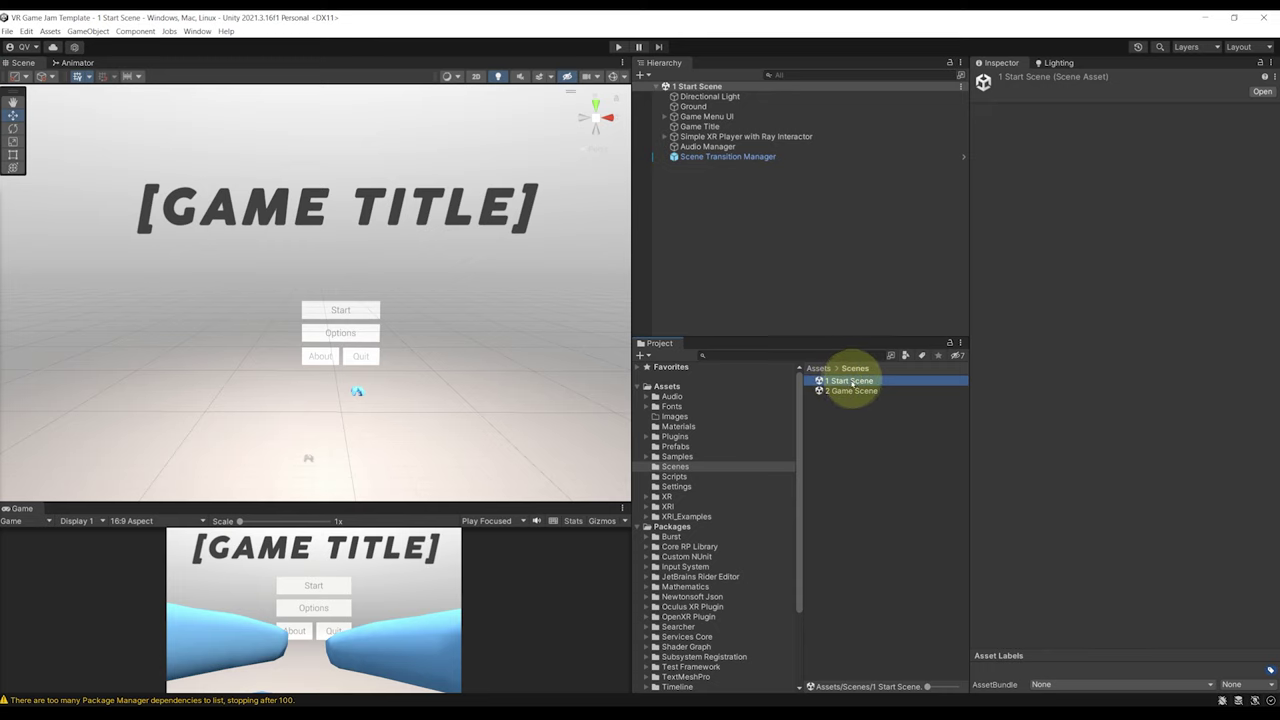
{"action": "right_click", "coordinate": [849, 384]}
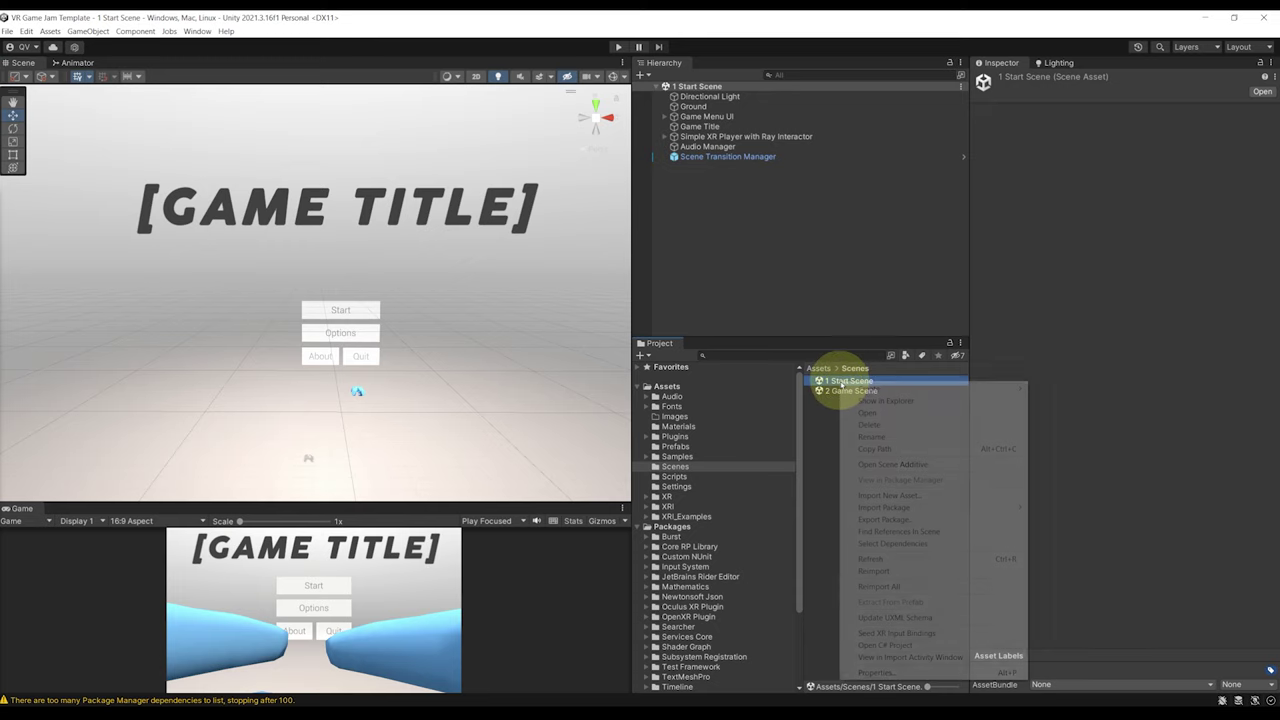
{"action": "left_click", "coordinate": [899, 521]}
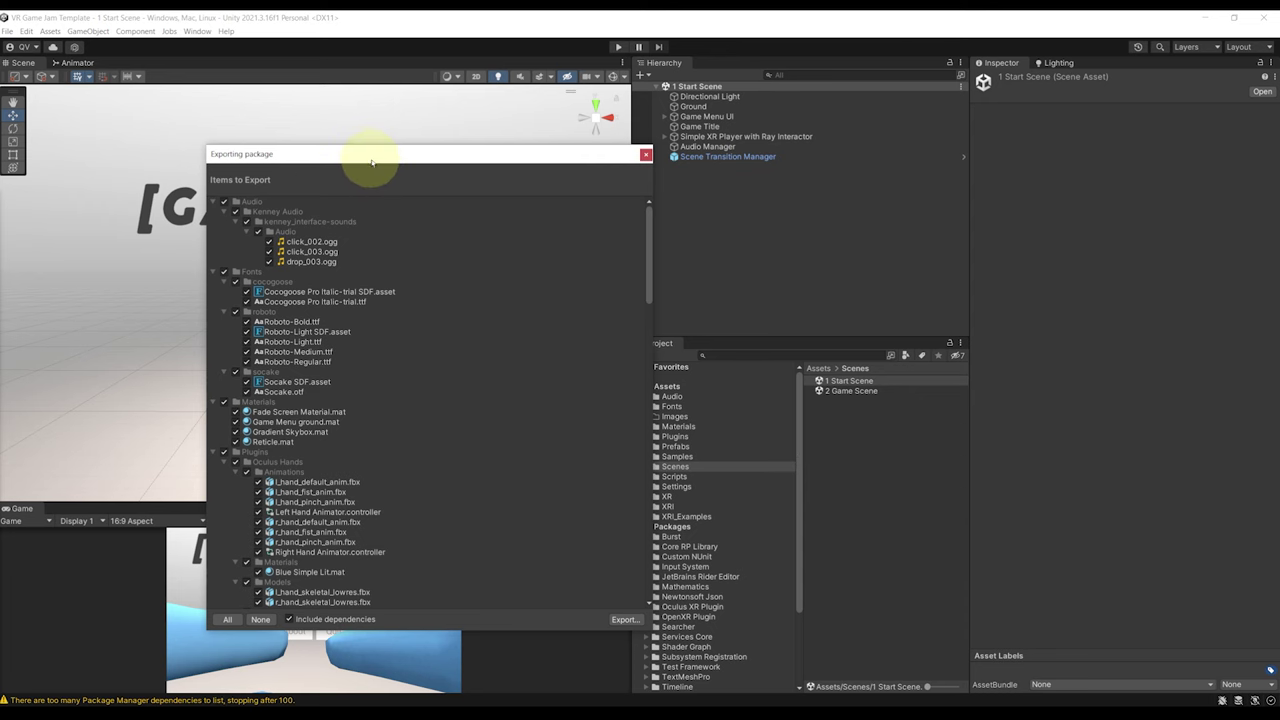
{"action": "left_click_drag", "start_coordinate": [370, 160], "coordinate": [494, 151]}
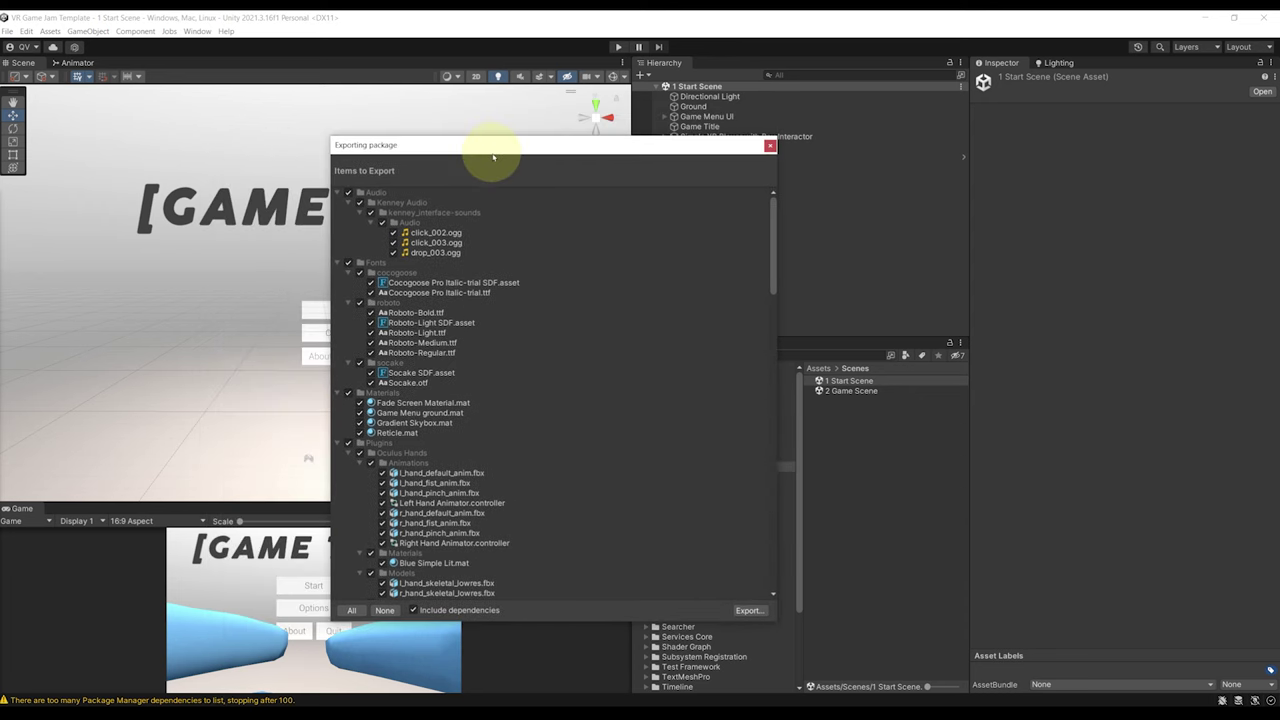
Step: Collapse the Audio, Fonts and Materials folders in the export list and exclude the Plugins folder
{"action": "left_click", "coordinate": [339, 194]}
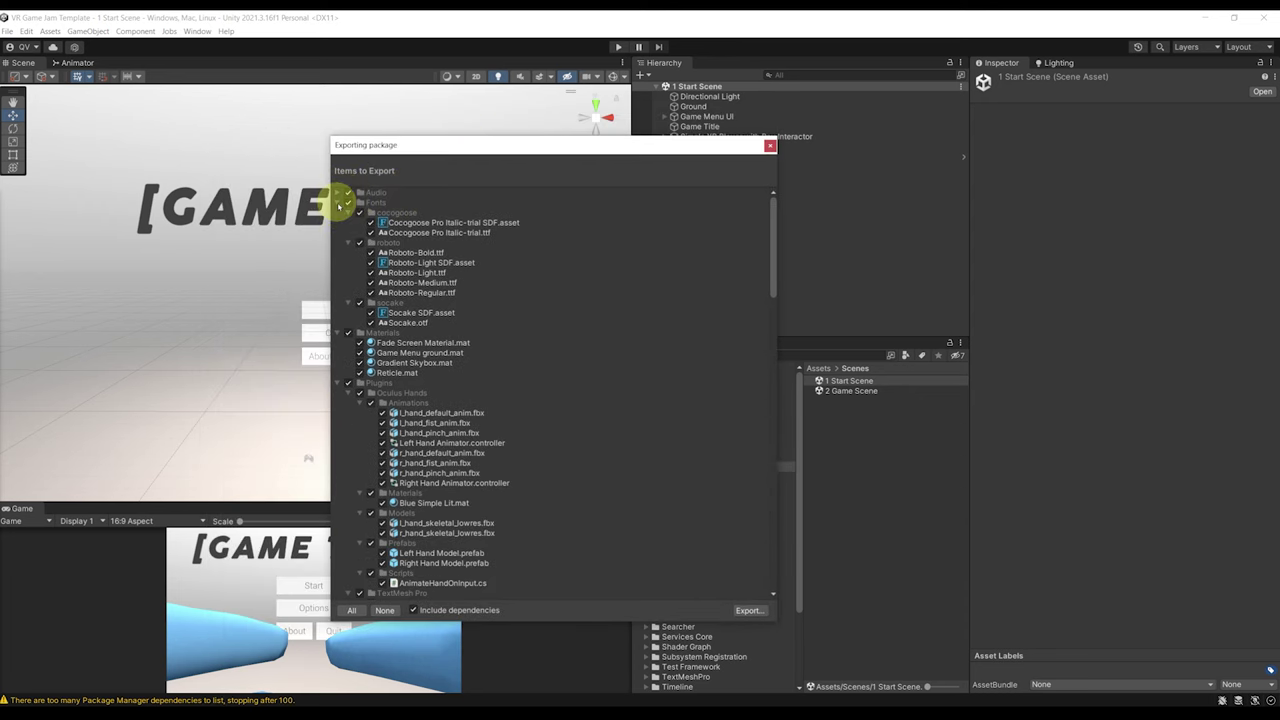
{"action": "left_click", "coordinate": [339, 203]}
{"action": "left_click", "coordinate": [339, 213]}
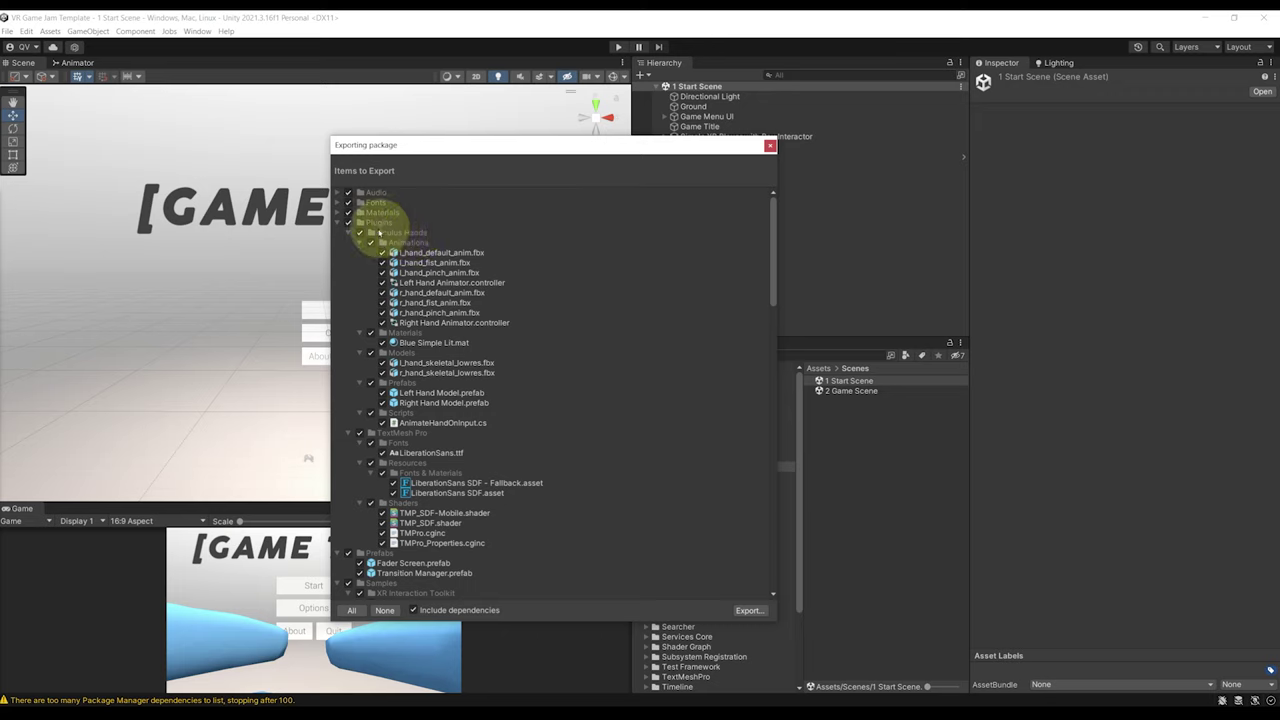
{"action": "left_click", "coordinate": [348, 222]}
{"action": "left_click", "coordinate": [339, 223]}
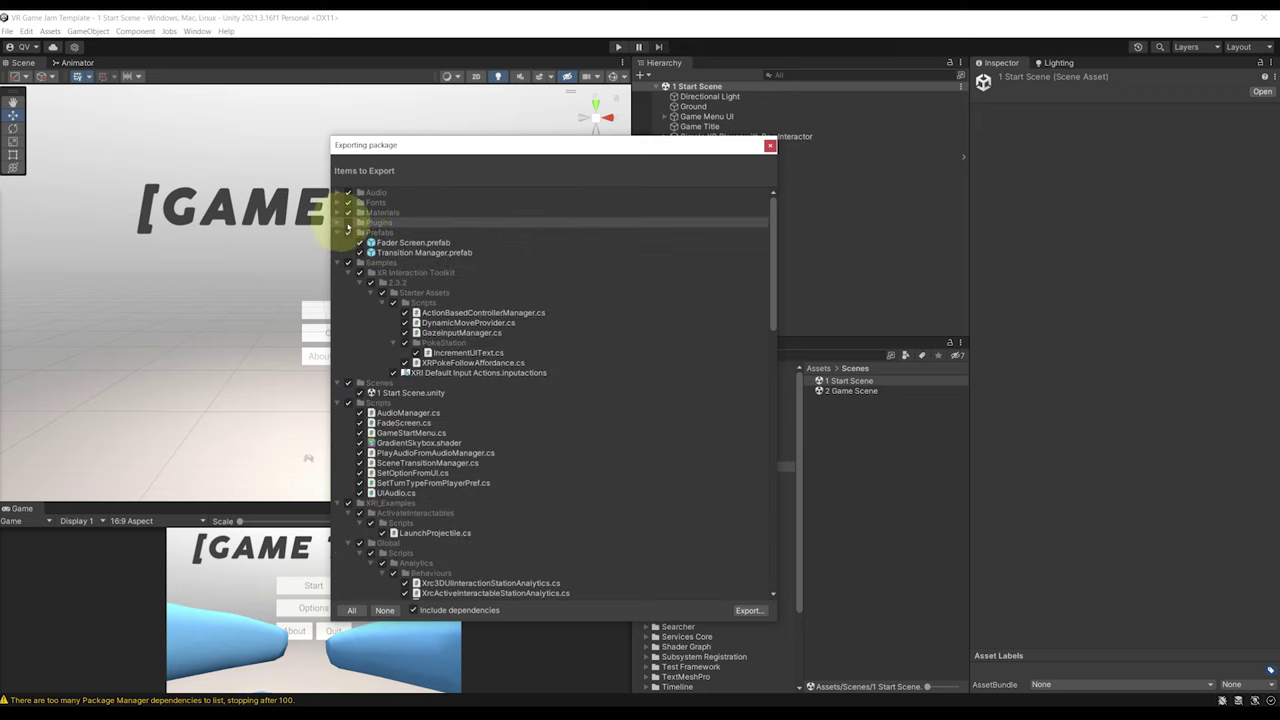
Step: Exclude the Samples and XRI_Examples folders from the package export, keeping Prefabs, Scenes and Scripts
{"action": "left_click", "coordinate": [338, 234]}
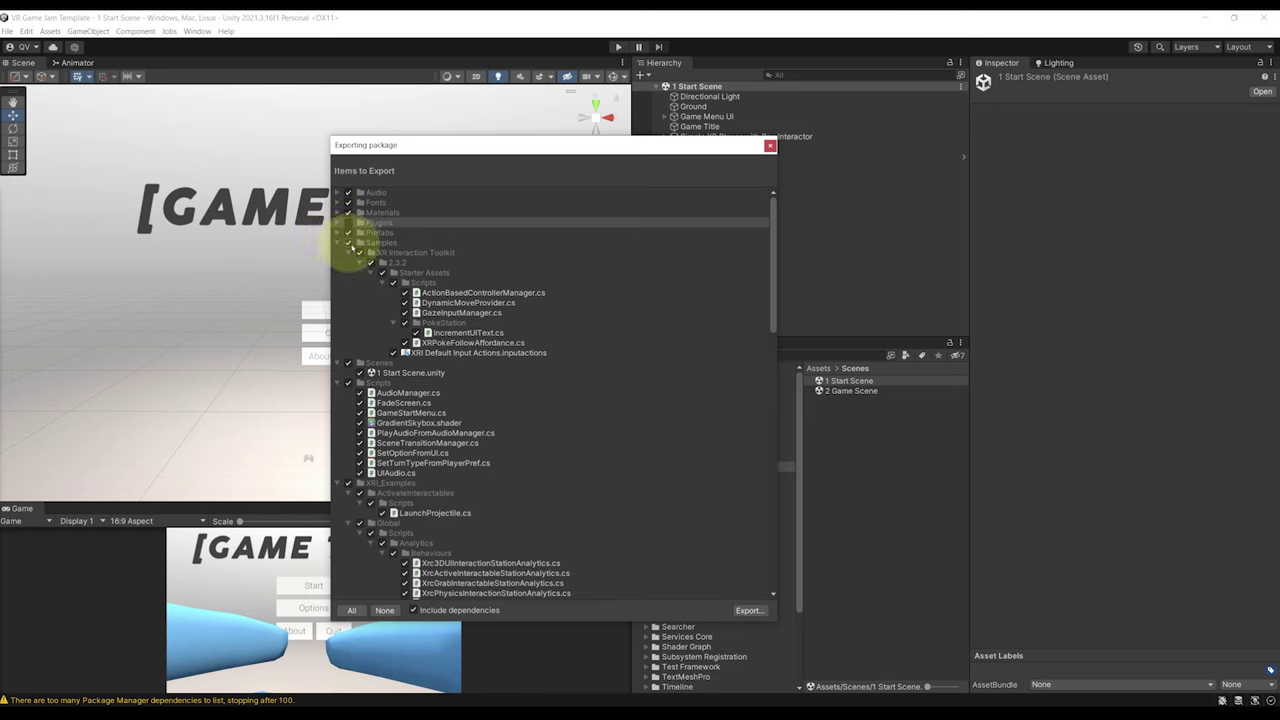
{"action": "left_click", "coordinate": [348, 243]}
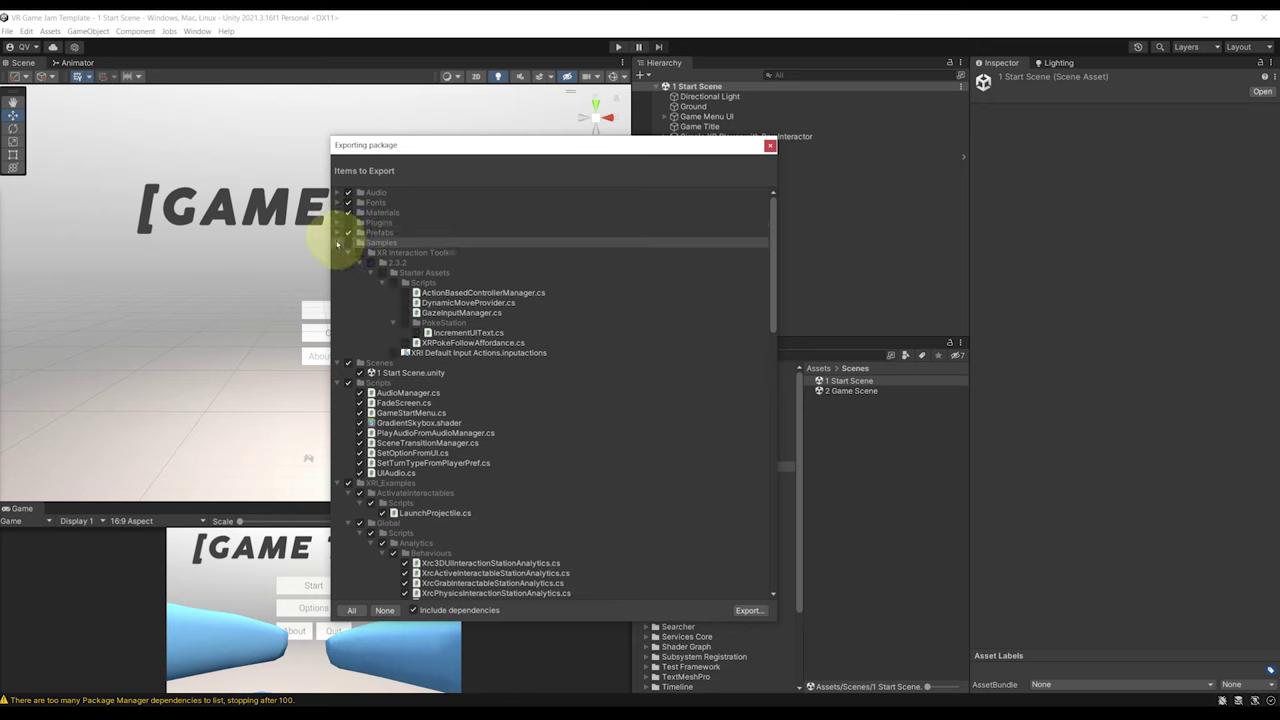
{"action": "left_click", "coordinate": [337, 243]}
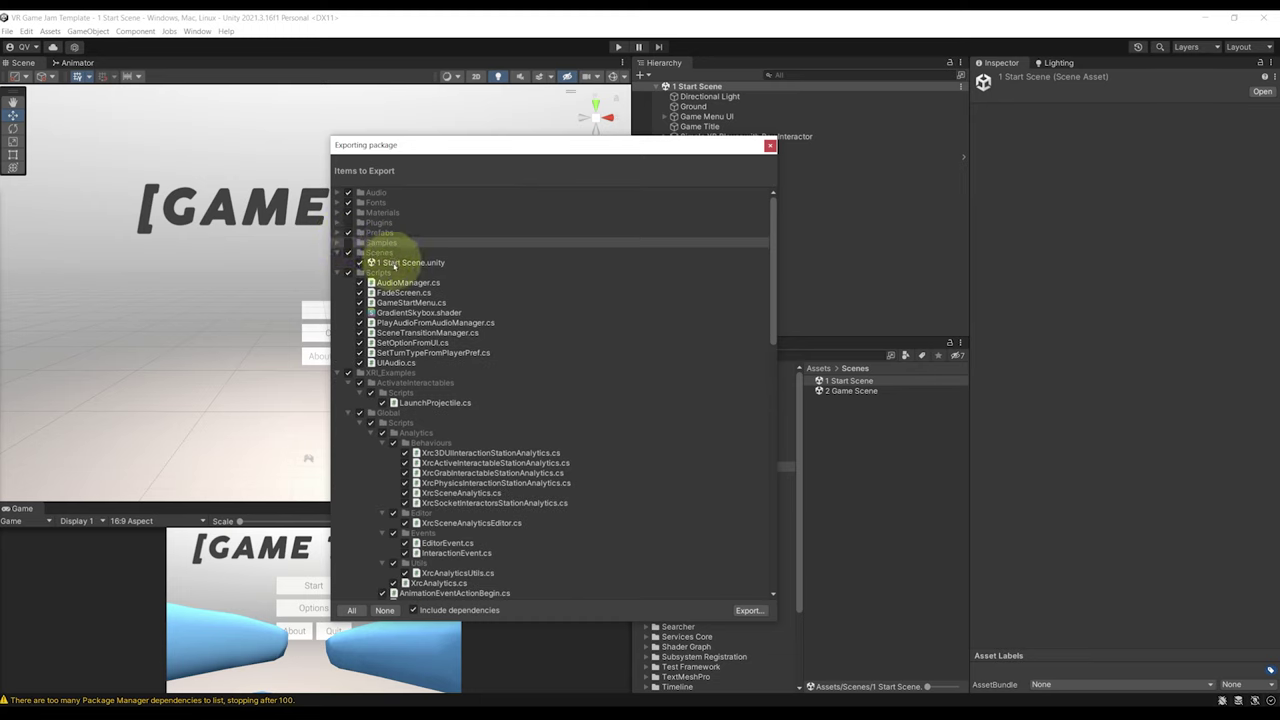
{"action": "left_click", "coordinate": [337, 273]}
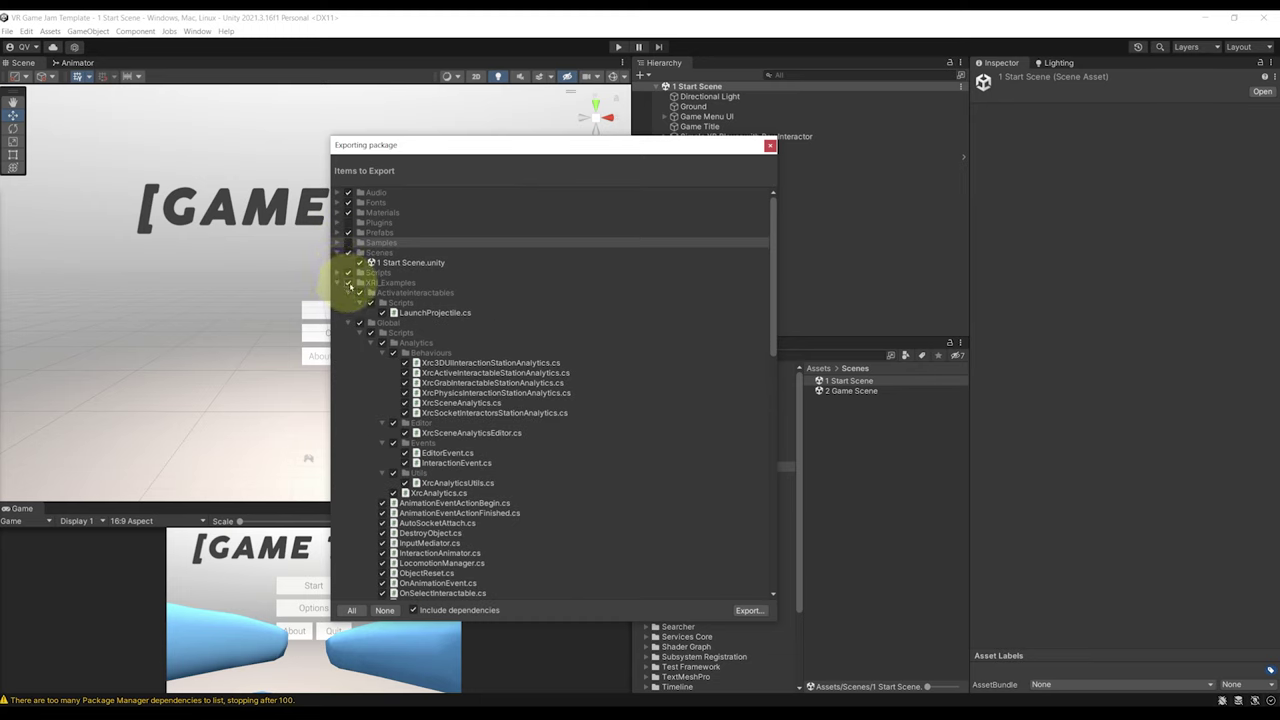
{"action": "left_click", "coordinate": [348, 283]}
{"action": "left_click", "coordinate": [337, 283]}
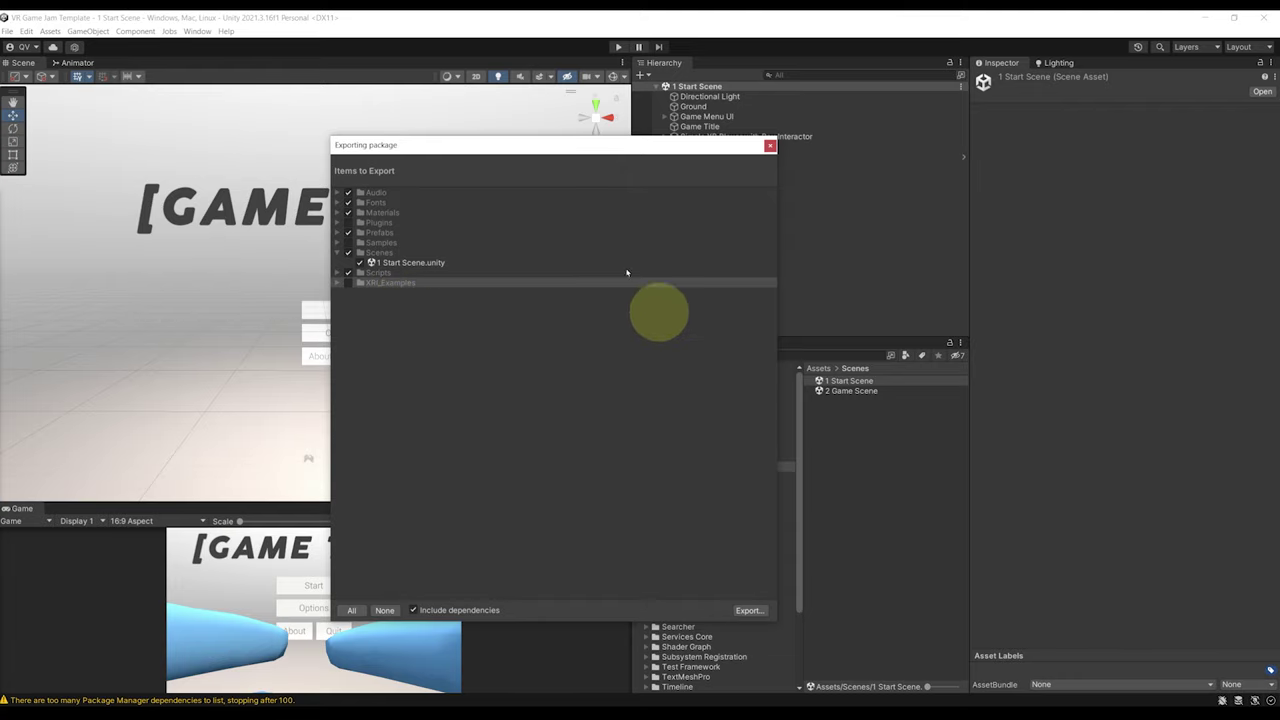
Step: Proceed to saving the export package, cancel the save and close the export window
{"action": "left_click", "coordinate": [750, 610]}
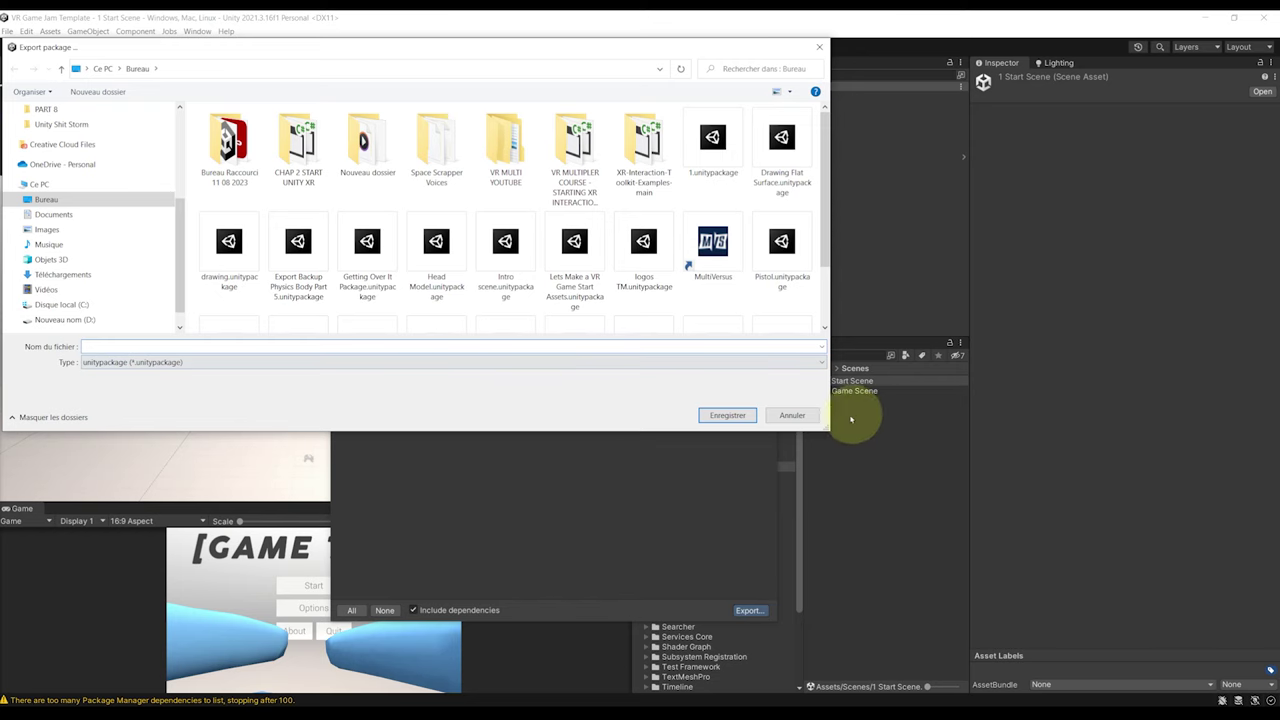
{"action": "left_click", "coordinate": [791, 415]}
{"action": "left_click", "coordinate": [770, 143]}
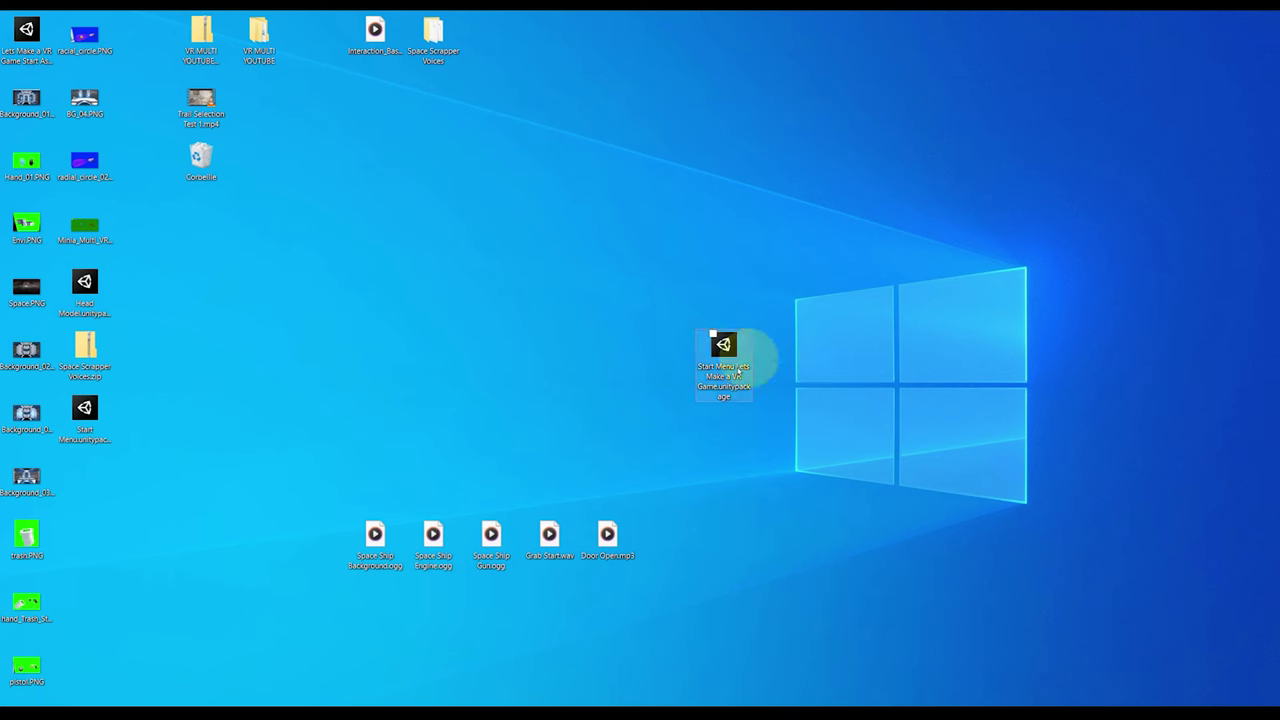
Step: Import all items of the desktop package Start Menu Lets Make a VR Game into the Space Scraper project
{"action": "left_click_drag", "start_coordinate": [722, 345], "coordinate": [762, 485]}
{"action": "scroll", "coordinate": [330, 425], "scroll_direction": "down", "scroll_amount": 5}
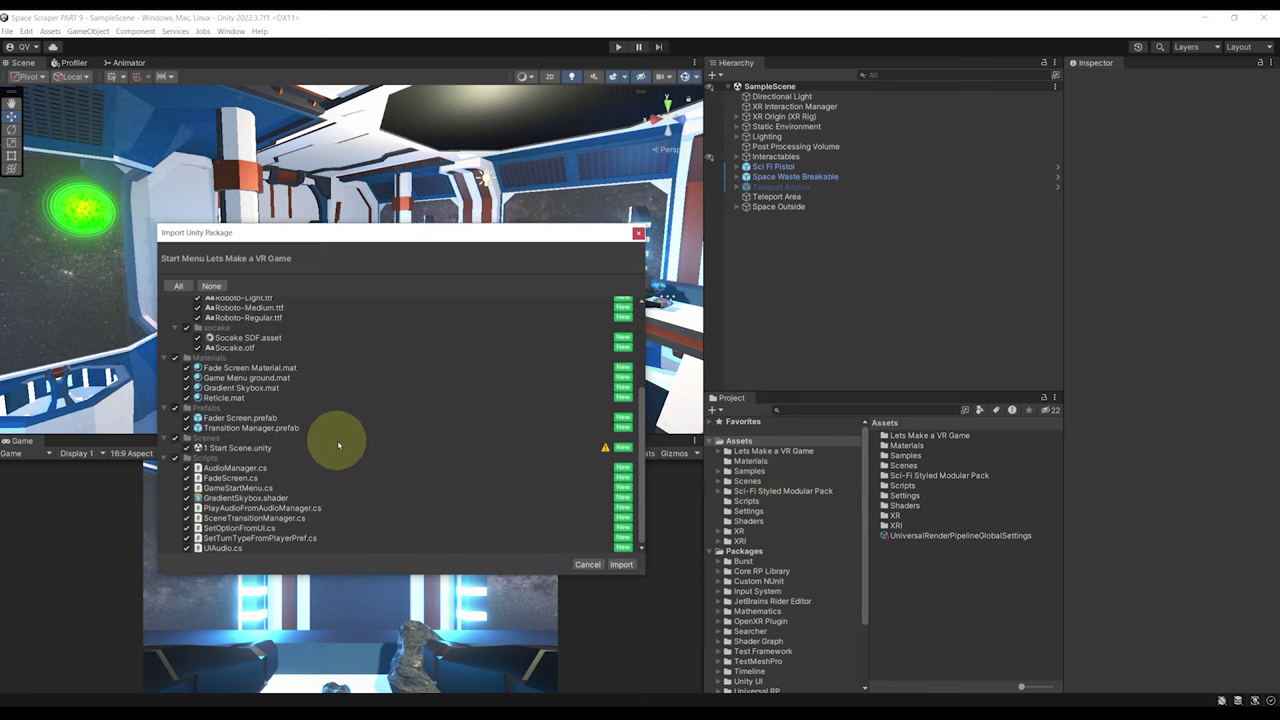
{"action": "scroll", "coordinate": [421, 384], "scroll_direction": "up", "scroll_amount": 3}
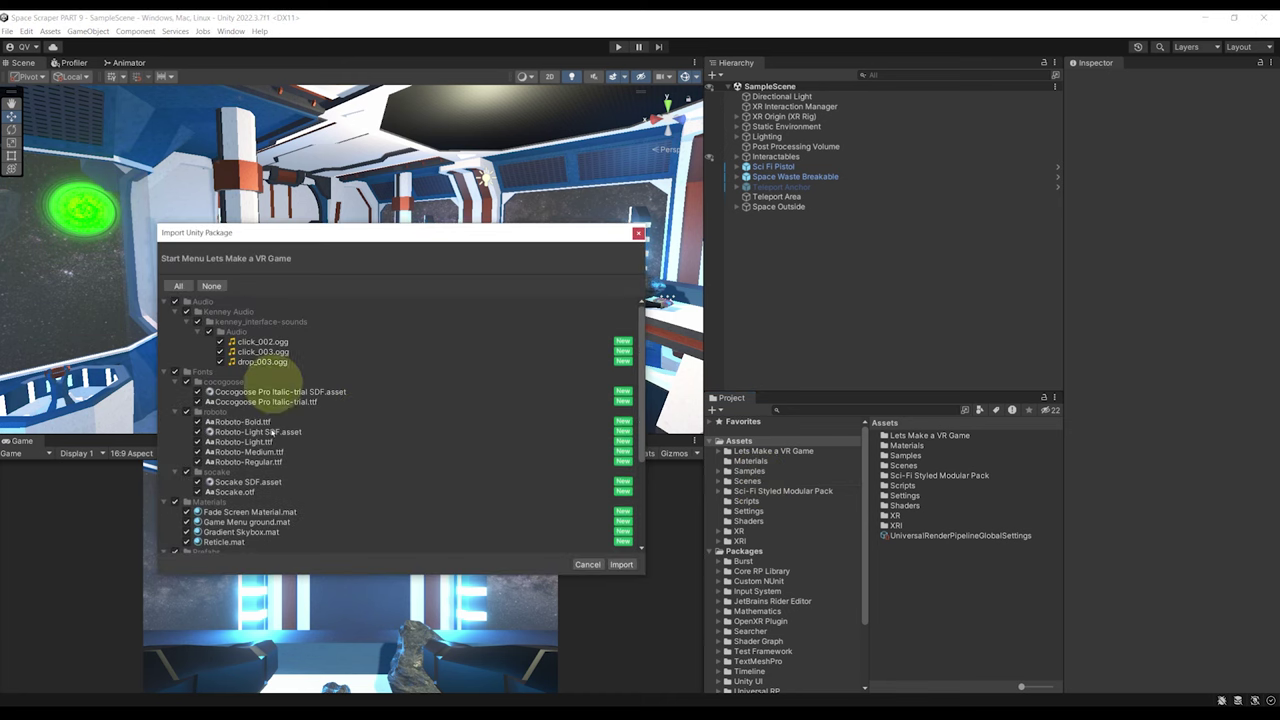
{"action": "scroll", "coordinate": [300, 420], "scroll_direction": "down", "scroll_amount": 3}
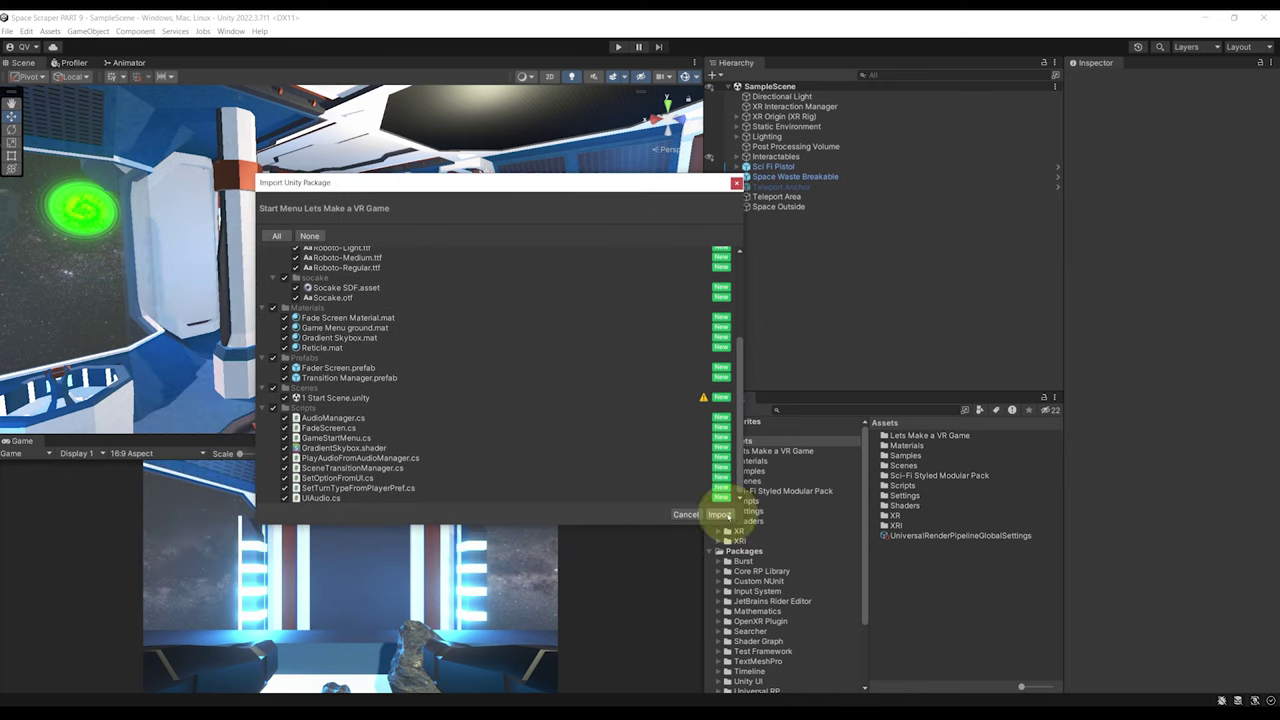
{"action": "left_click", "coordinate": [726, 520]}
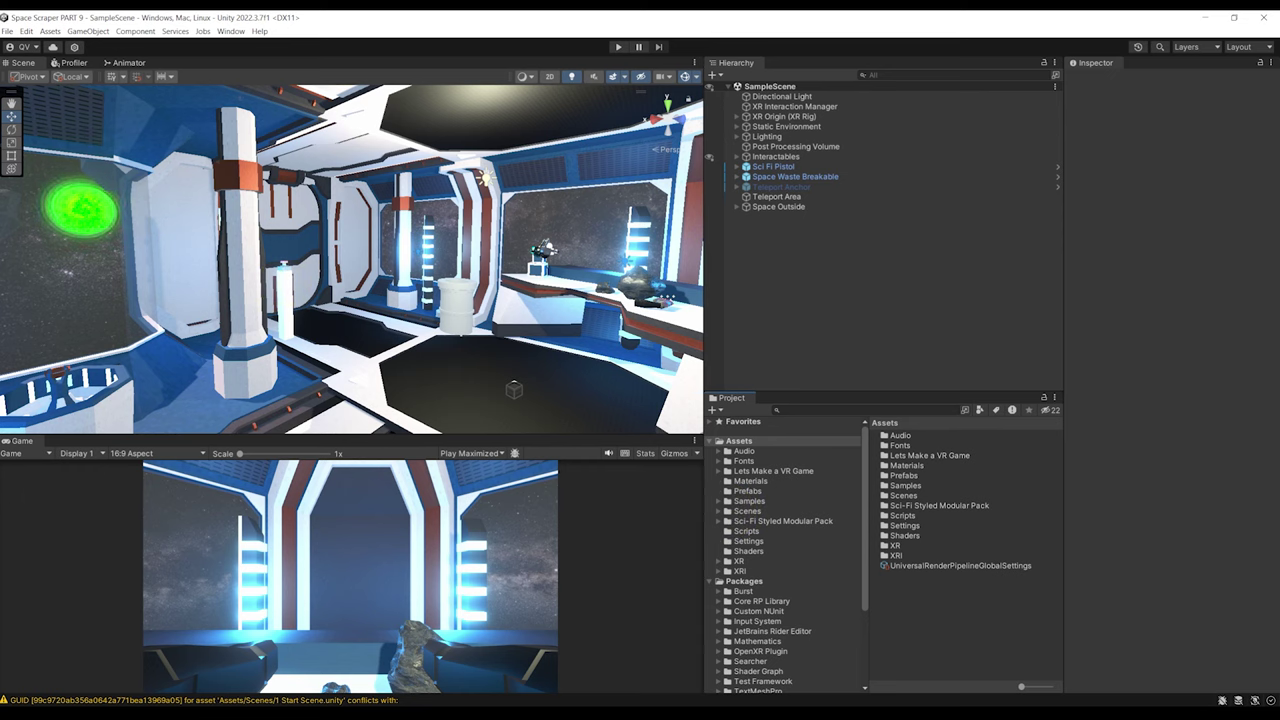
Step: Read the console warning about the imported 1 Start Scene asset and close the console
{"action": "left_click", "coordinate": [177, 700]}
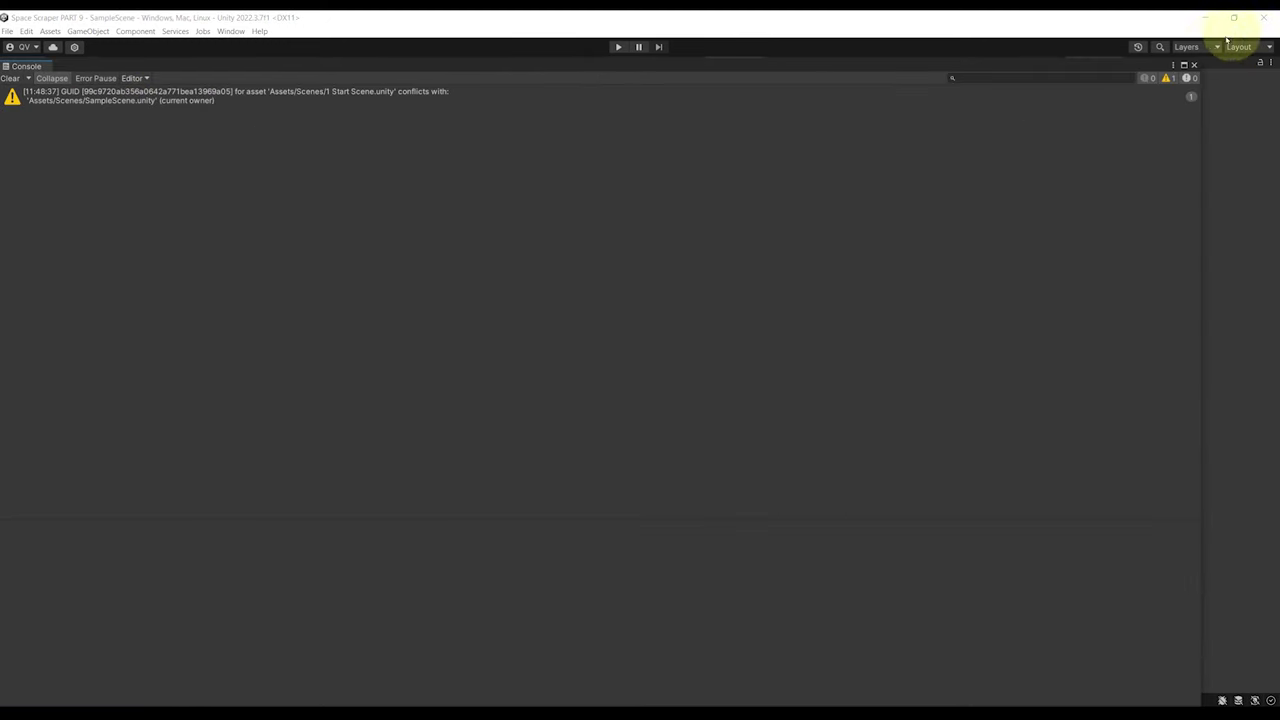
{"action": "left_click", "coordinate": [1193, 66]}
{"action": "right_click_drag", "start_coordinate": [420, 360], "coordinate": [684, 405]}
Step: Rename the SampleScene asset in the Scenes folder as 2 Space Ship Scene
{"action": "left_click", "coordinate": [747, 511]}
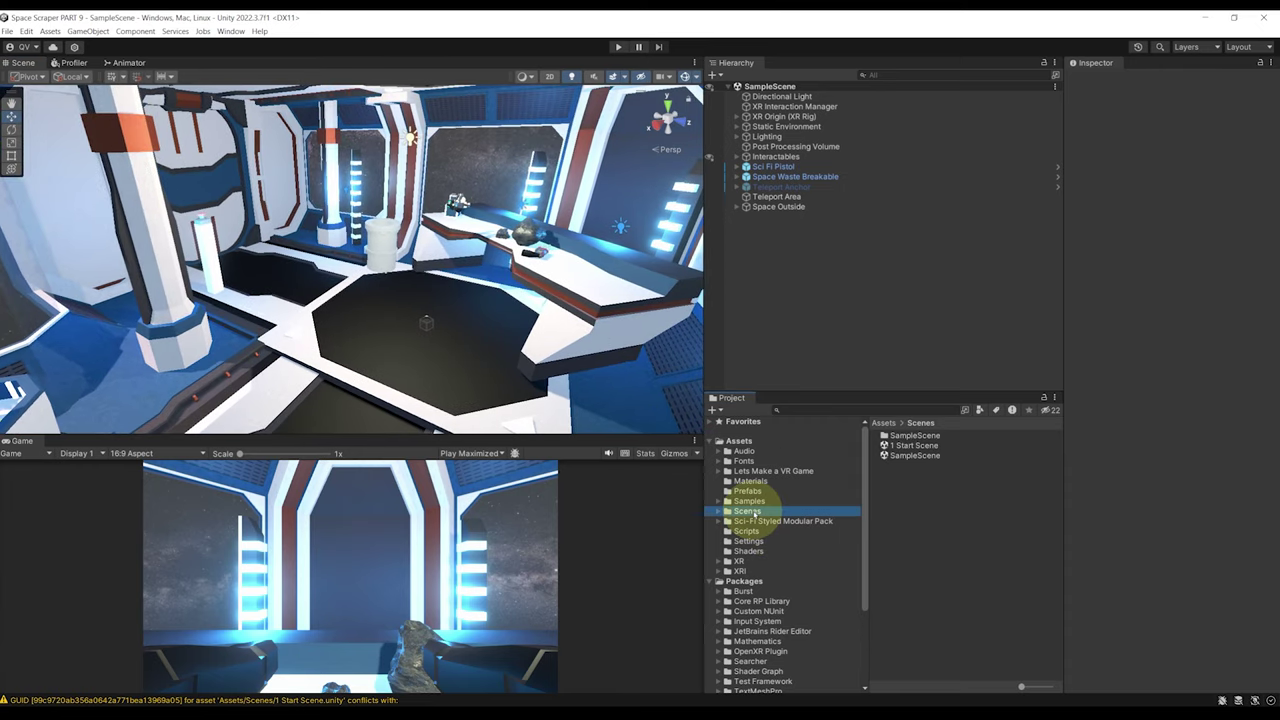
{"action": "left_click", "coordinate": [917, 446]}
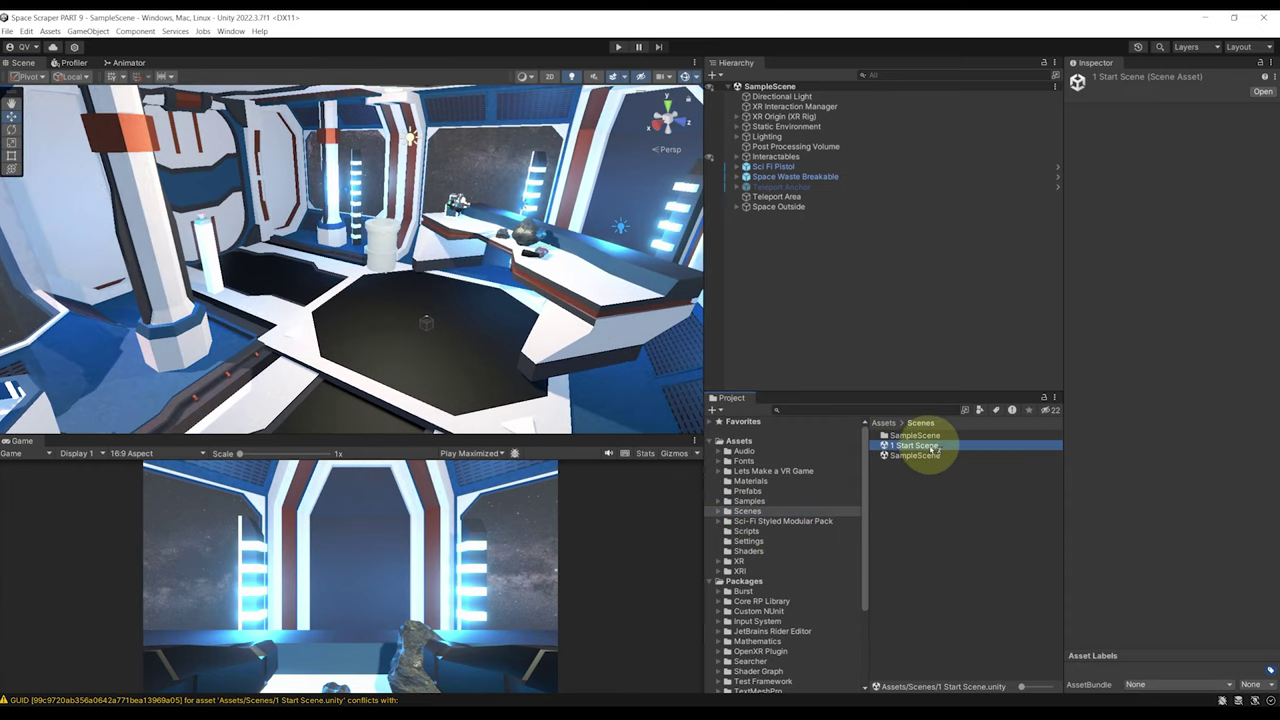
{"action": "left_click", "coordinate": [916, 456]}
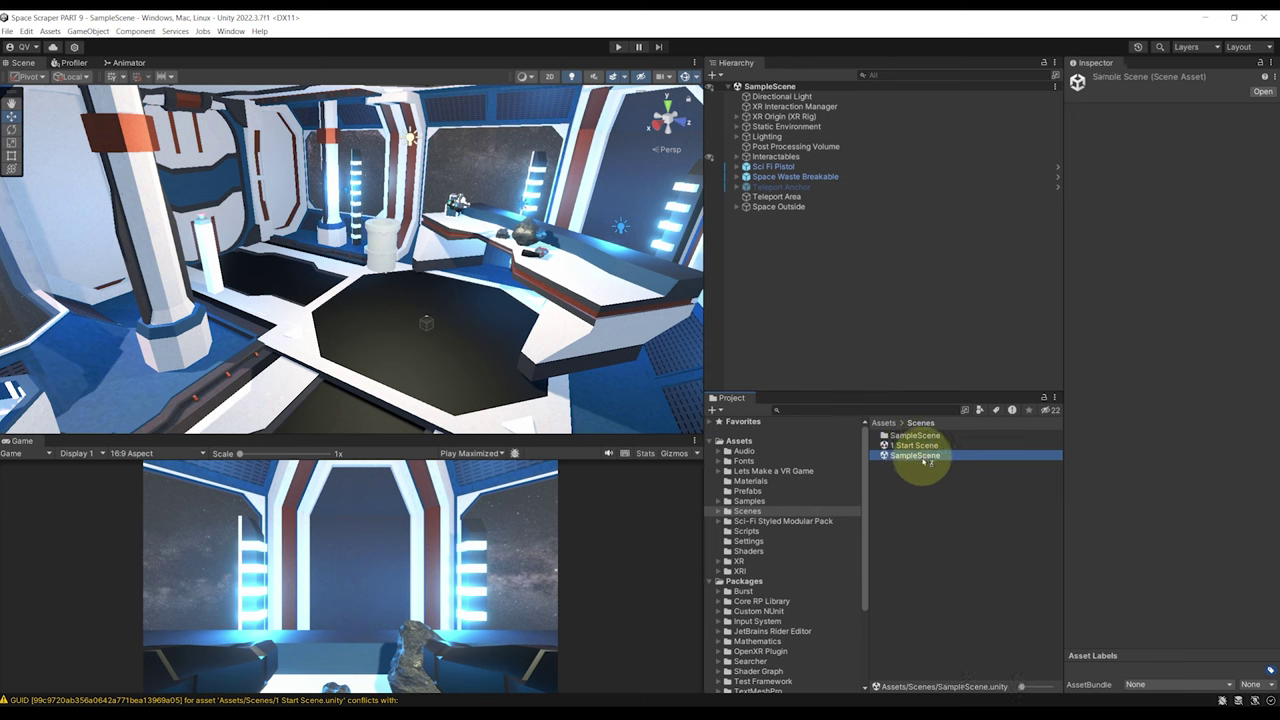
{"action": "mouse_move", "coordinate": [922, 462]}
{"action": "left_mouse_down"}
{"action": "mouse_move", "coordinate": [734, 398]}
{"action": "mouse_move", "coordinate": [812, 286]}
{"action": "mouse_move", "coordinate": [378, 65]}
{"action": "mouse_move", "coordinate": [250, 393]}
{"action": "mouse_move", "coordinate": [465, 255]}
{"action": "mouse_move", "coordinate": [135, 223]}
{"action": "mouse_move", "coordinate": [668, 308]}
{"action": "mouse_move", "coordinate": [923, 457]}
{"action": "left_mouse_up"}
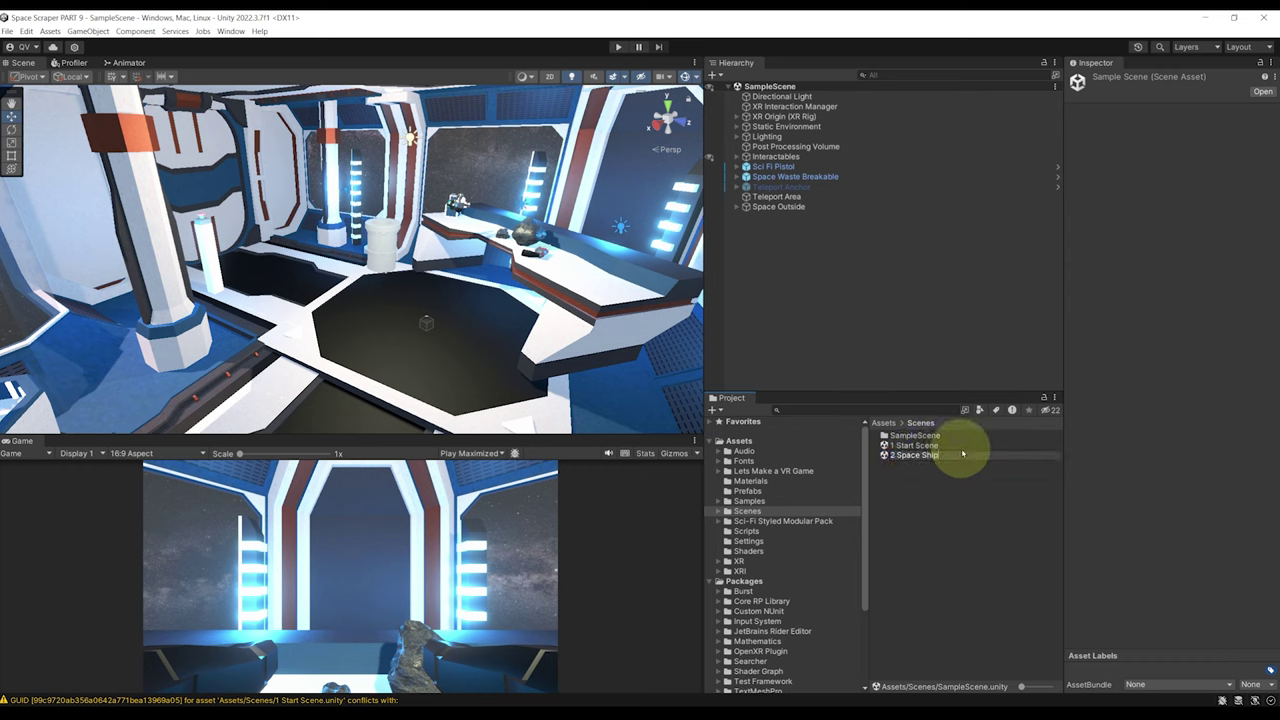
{"action": "type", "text": "2 Space Ship Scene"}
{"action": "key", "text": "Return"}
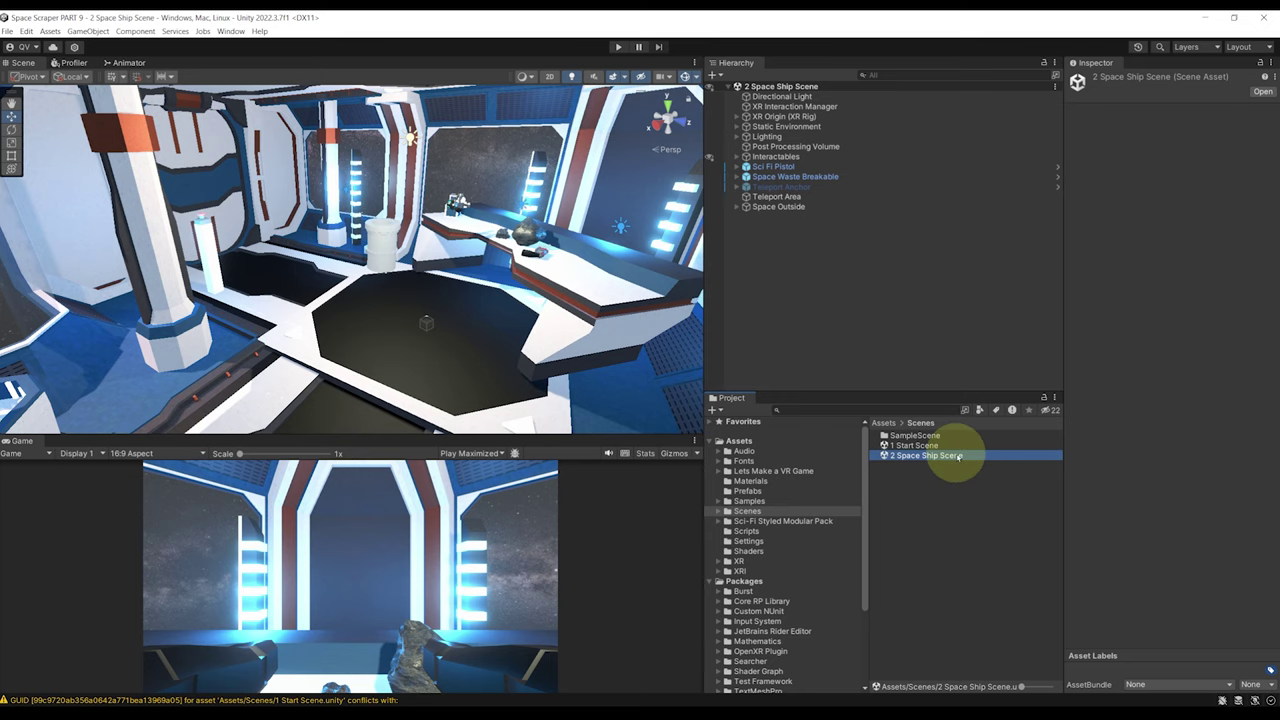
Step: Open the 1 Start Scene and import the TextMesh Pro essentials into the project
{"action": "double_click", "coordinate": [915, 446]}
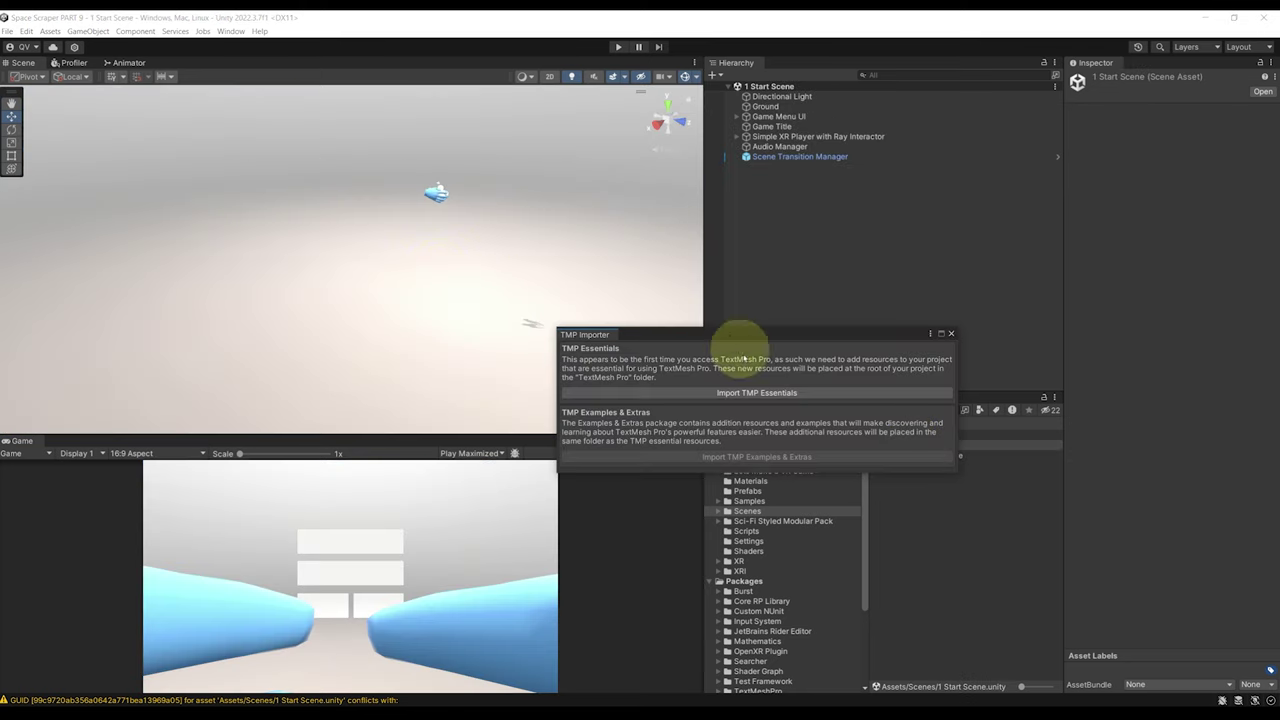
{"action": "left_click", "coordinate": [759, 393]}
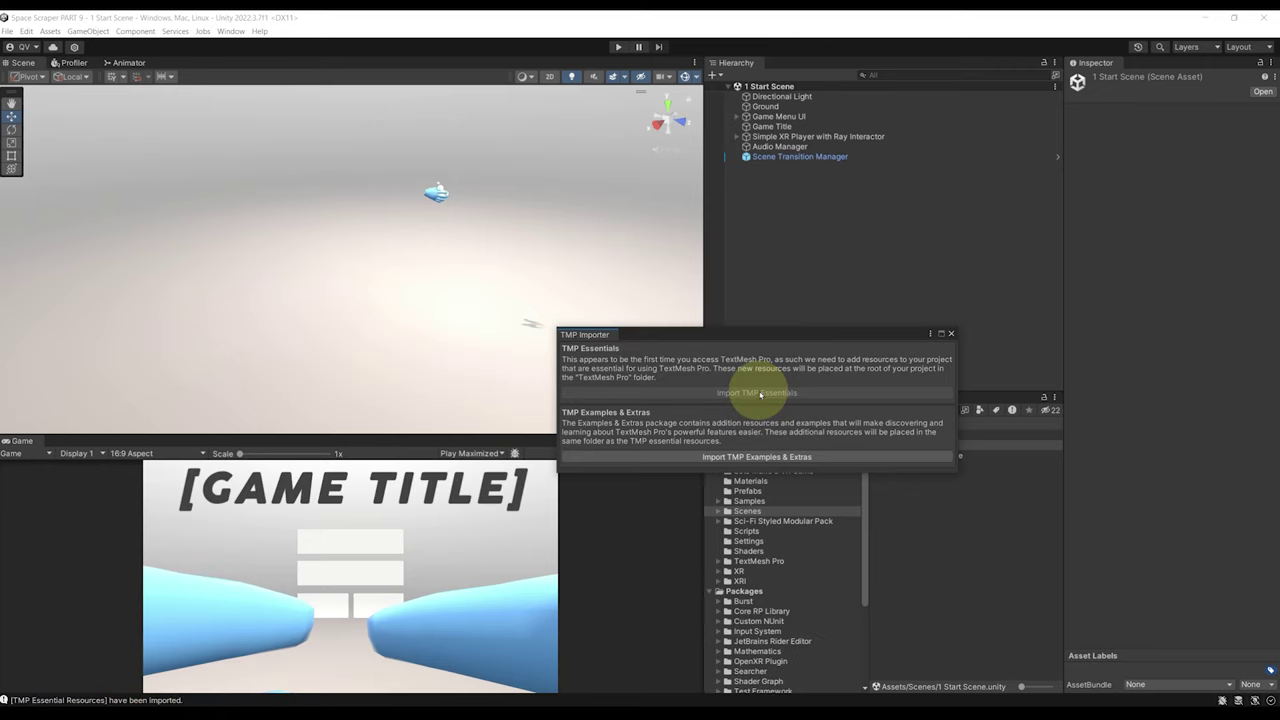
Step: Close the TextMesh Pro importer and examine the game title and the Start, Options, About and Quit buttons in the scene
{"action": "left_click", "coordinate": [951, 333]}
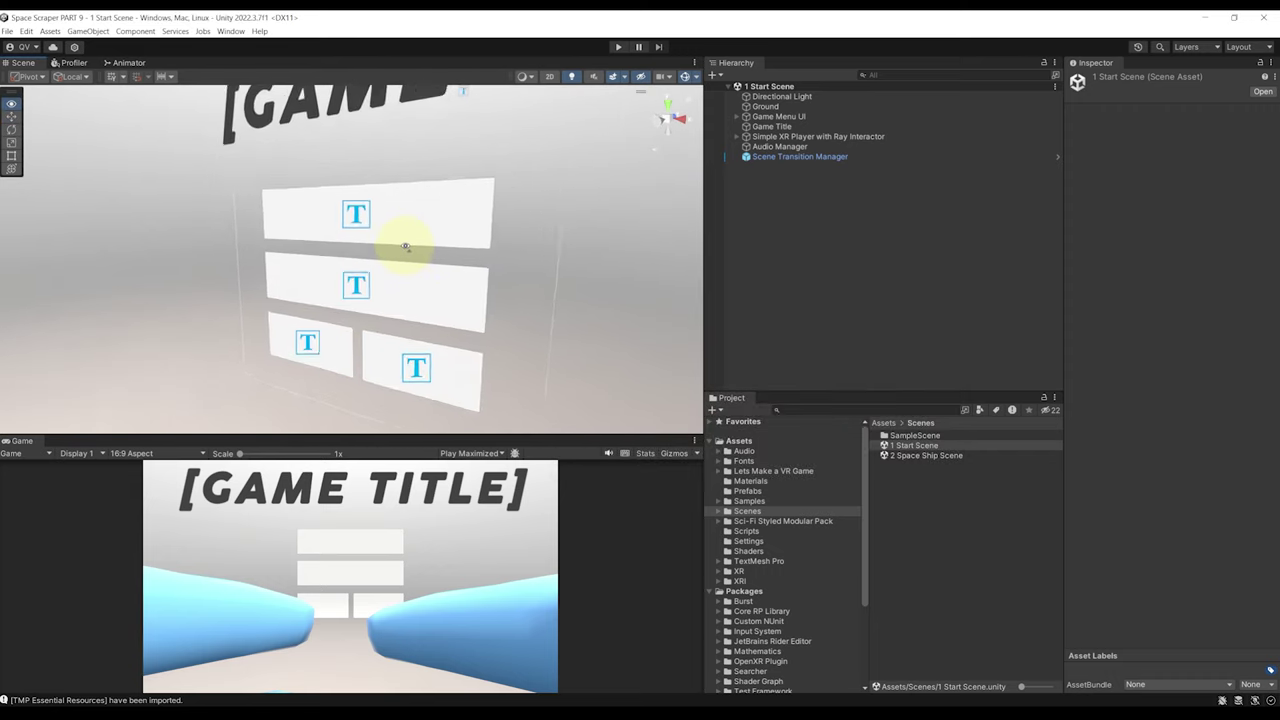
{"action": "scroll", "coordinate": [342, 243], "scroll_direction": "up", "scroll_amount": 3}
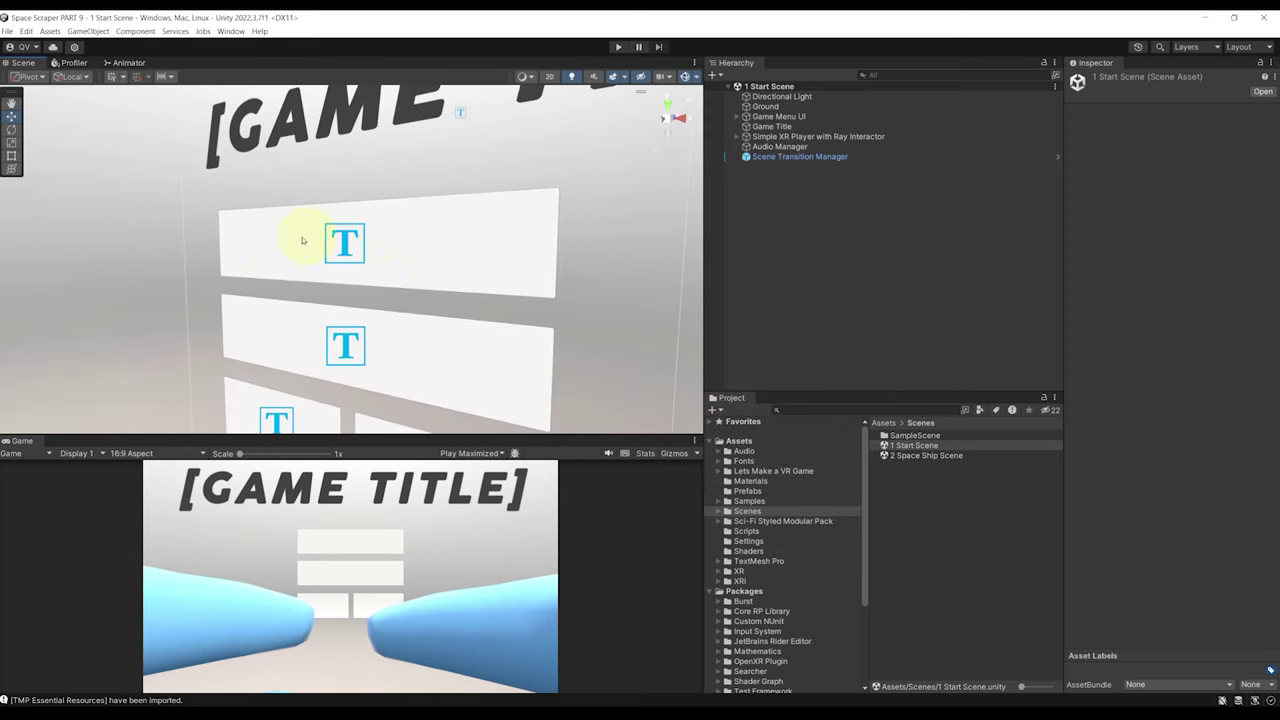
{"action": "scroll", "coordinate": [302, 240], "scroll_direction": "down", "scroll_amount": 3}
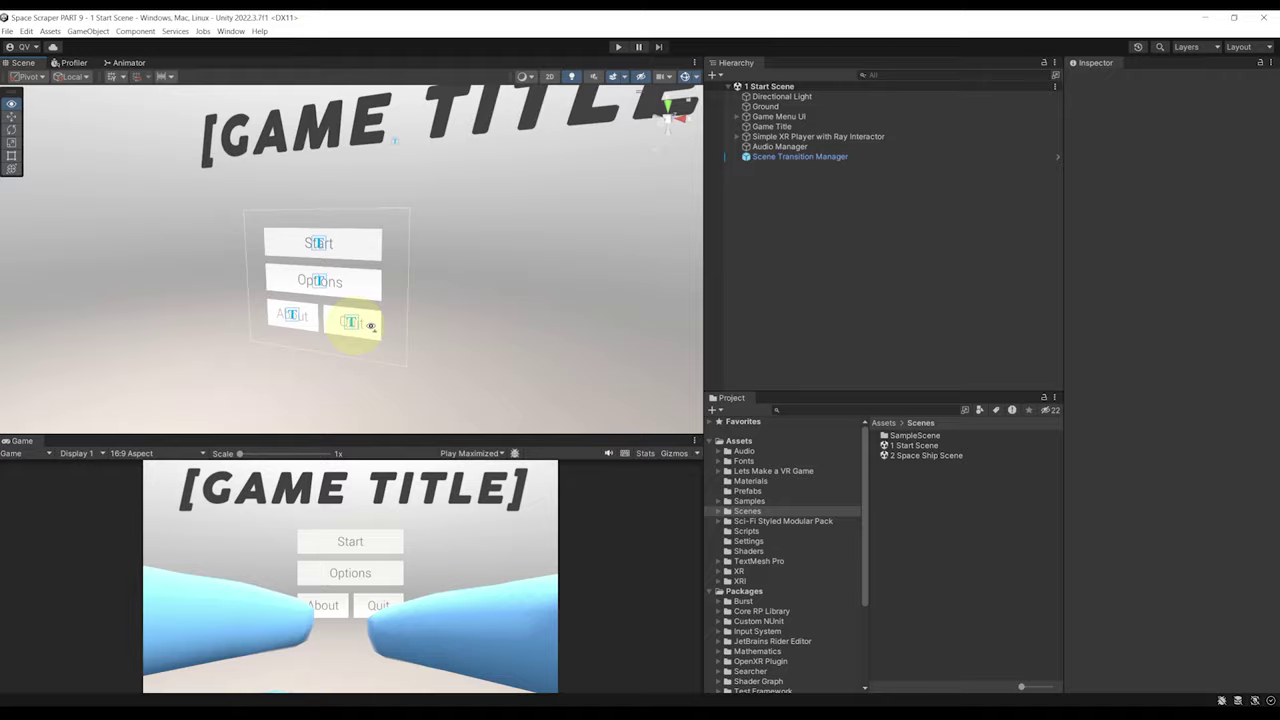
{"action": "left_click_drag", "start_coordinate": [357, 323], "coordinate": [420, 323], "text": "alt"}
{"action": "left_click_drag", "start_coordinate": [306, 323], "coordinate": [527, 237], "text": "alt"}
{"action": "scroll", "coordinate": [527, 237], "scroll_direction": "up", "scroll_amount": 5}
{"action": "scroll", "coordinate": [471, 209], "scroll_direction": "down", "scroll_amount": 2}
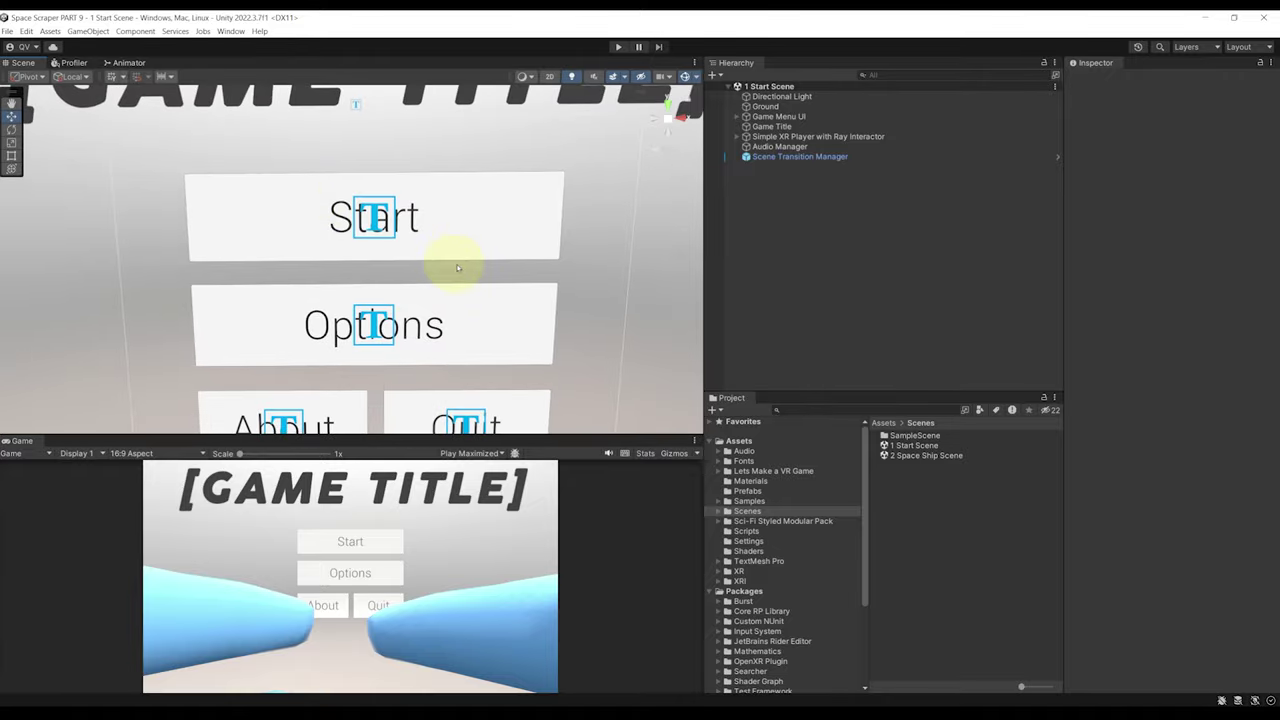
{"action": "scroll", "coordinate": [457, 264], "scroll_direction": "down", "scroll_amount": 10}
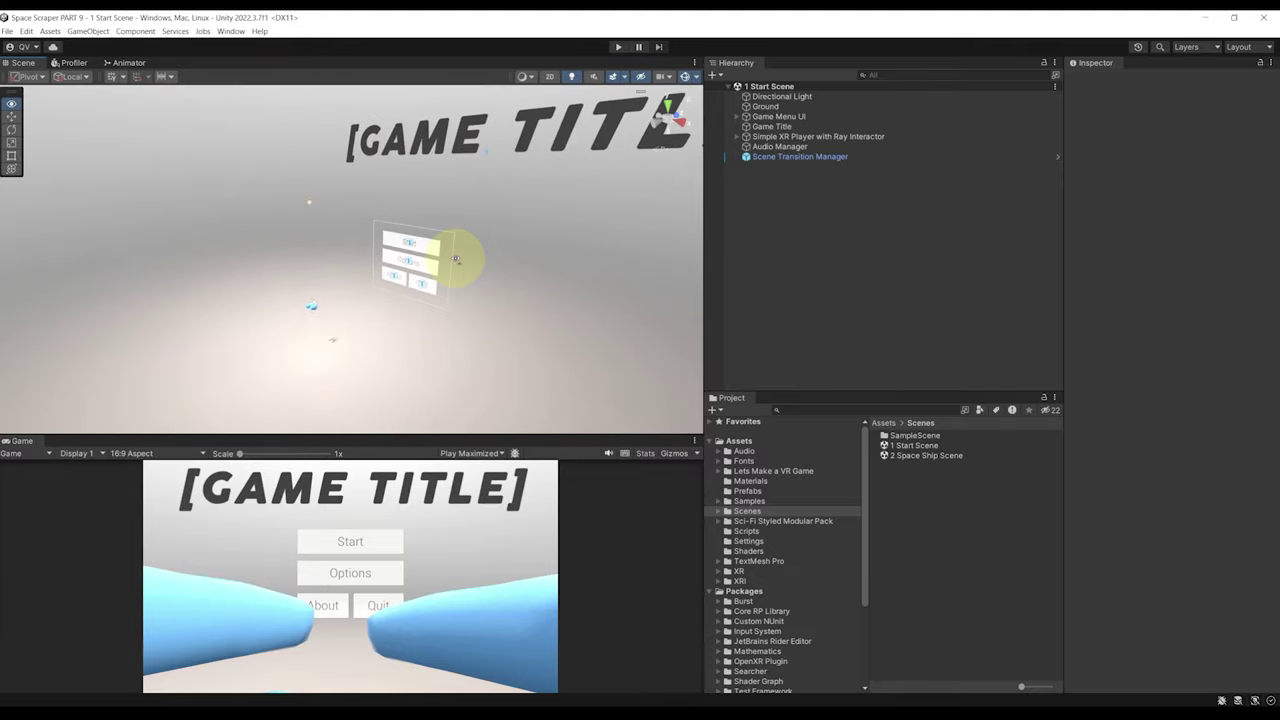
{"action": "left_click_drag", "start_coordinate": [457, 263], "coordinate": [497, 234], "text": "alt"}
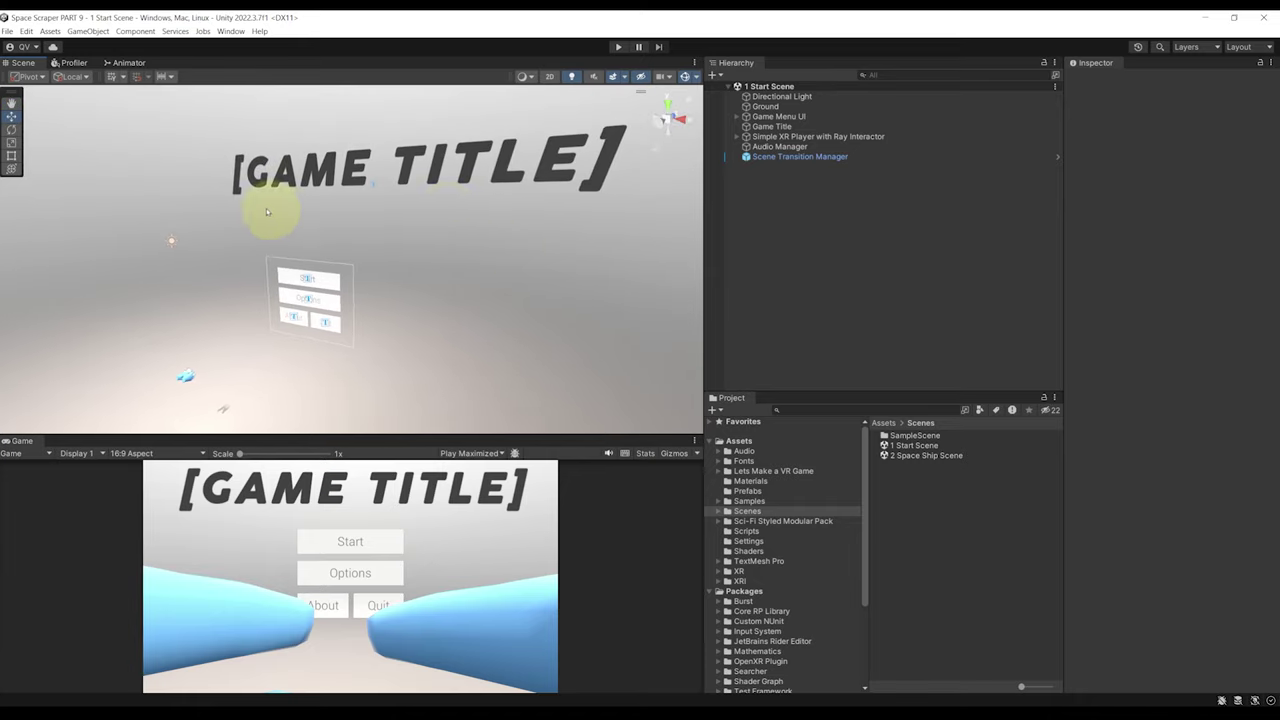
Step: Add 1 Start Scene to the scenes in the build settings at index 0, above 2 Space Ship Scene
{"action": "left_click", "coordinate": [7, 31]}
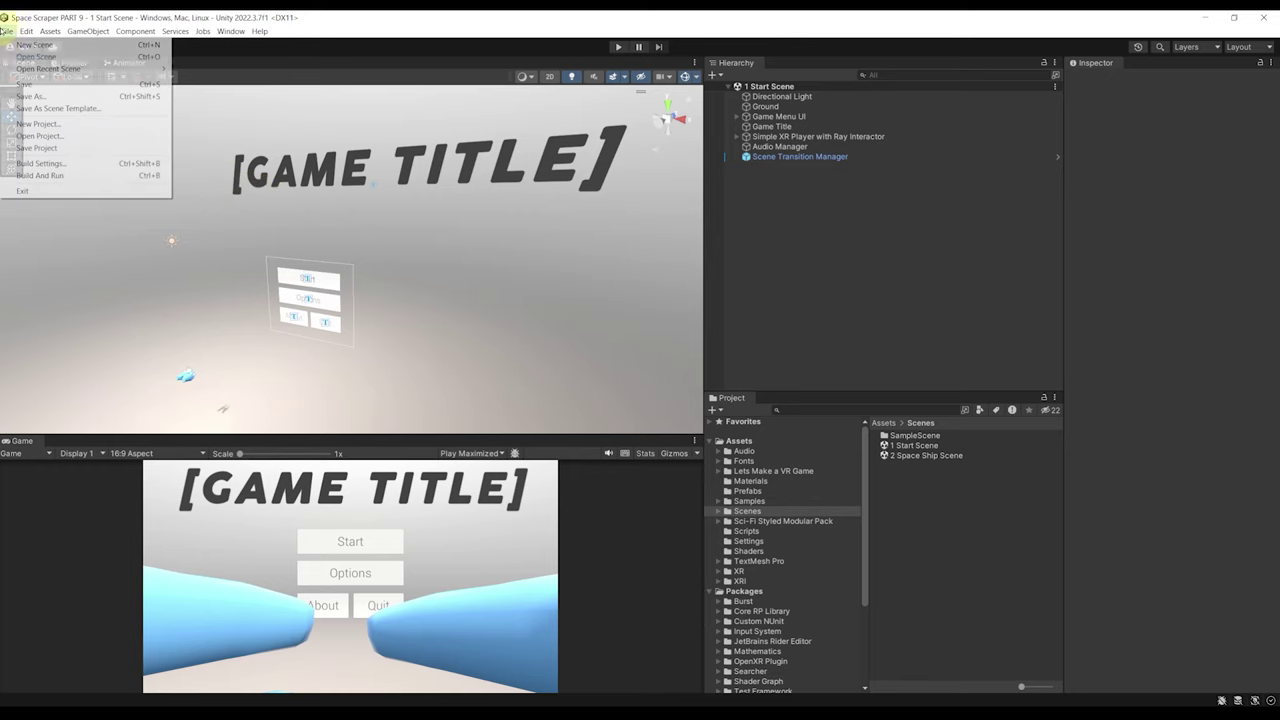
{"action": "left_click", "coordinate": [40, 163]}
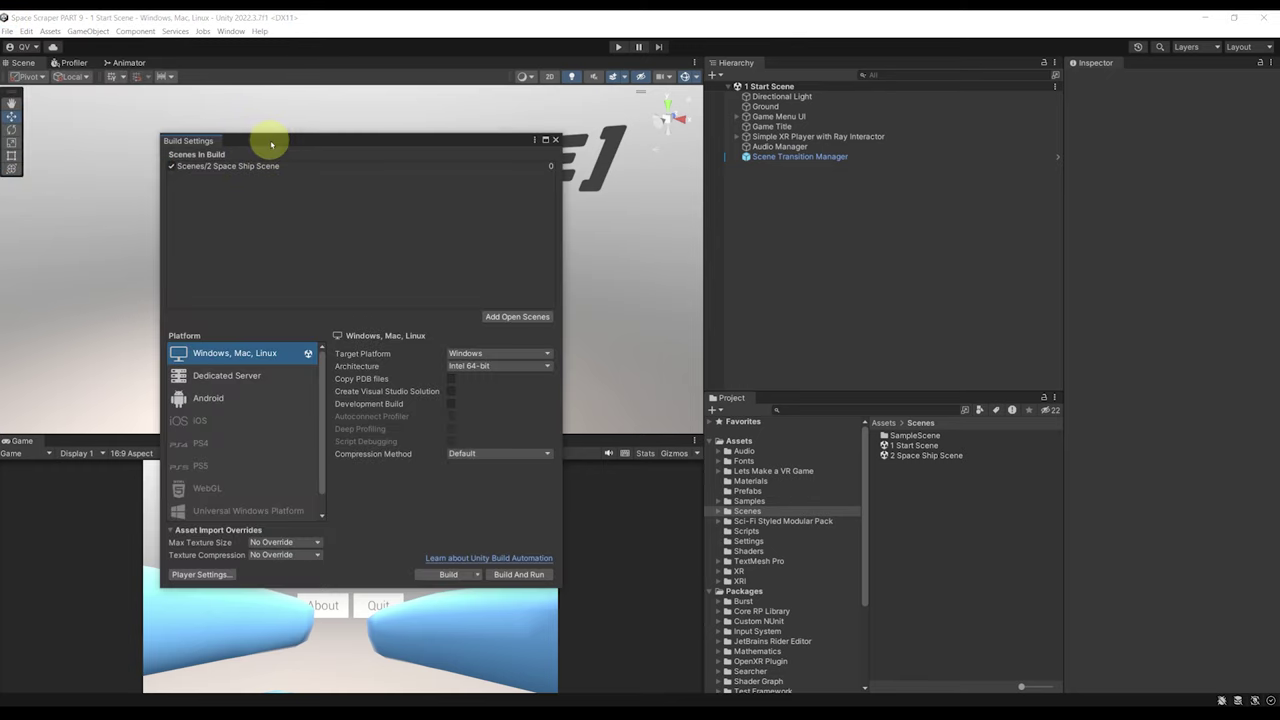
{"action": "left_click_drag", "start_coordinate": [273, 148], "coordinate": [377, 275]}
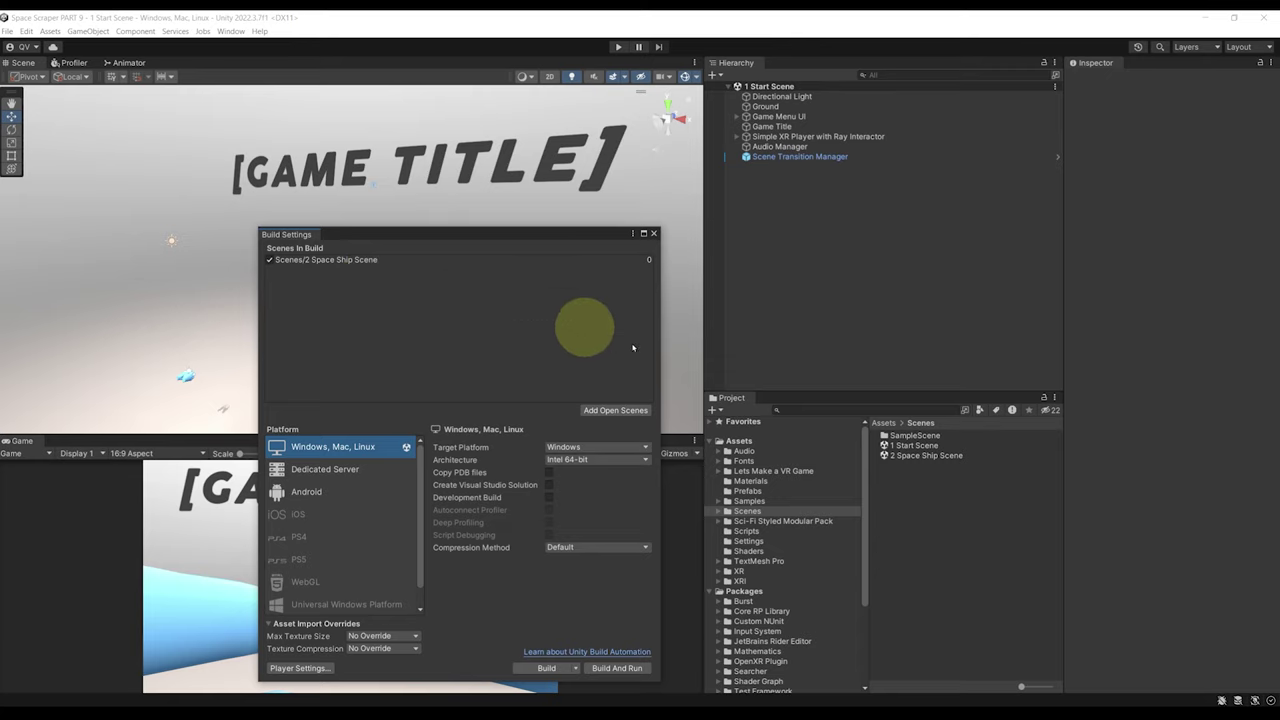
{"action": "left_click_drag", "start_coordinate": [913, 447], "coordinate": [328, 287]}
{"action": "left_click", "coordinate": [331, 264]}
{"action": "left_click", "coordinate": [365, 270]}
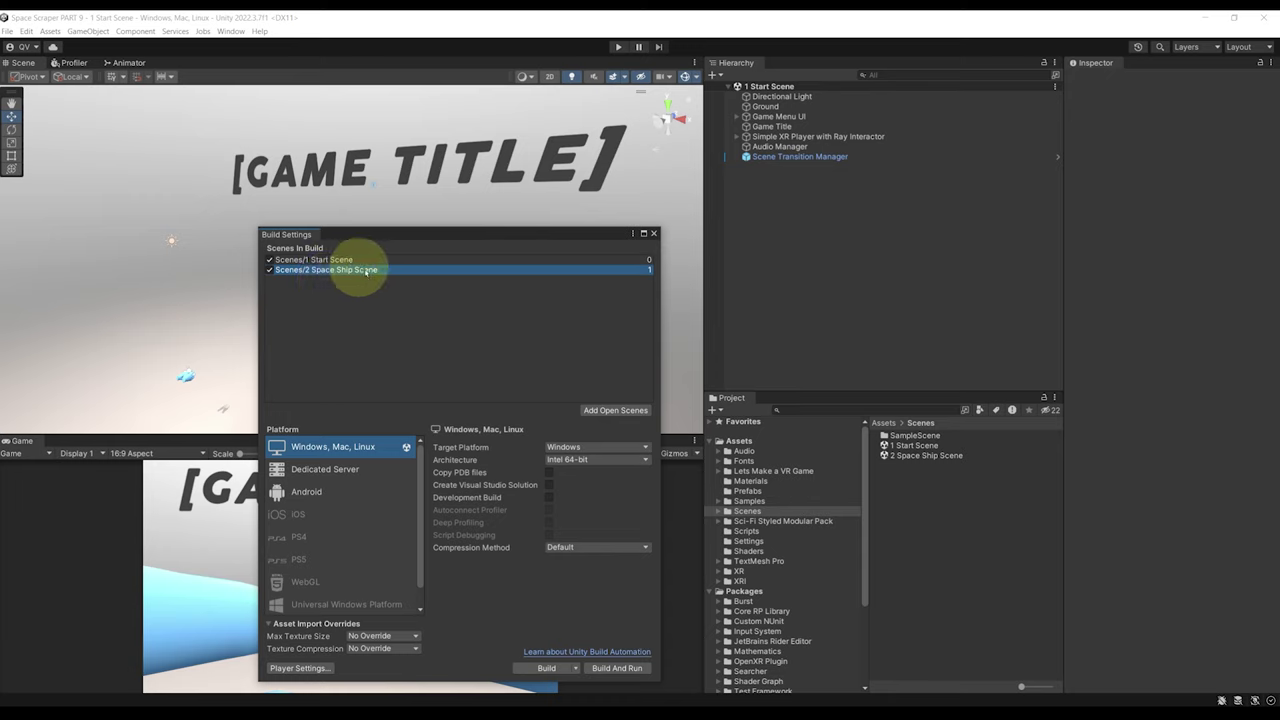
{"action": "left_click", "coordinate": [332, 259]}
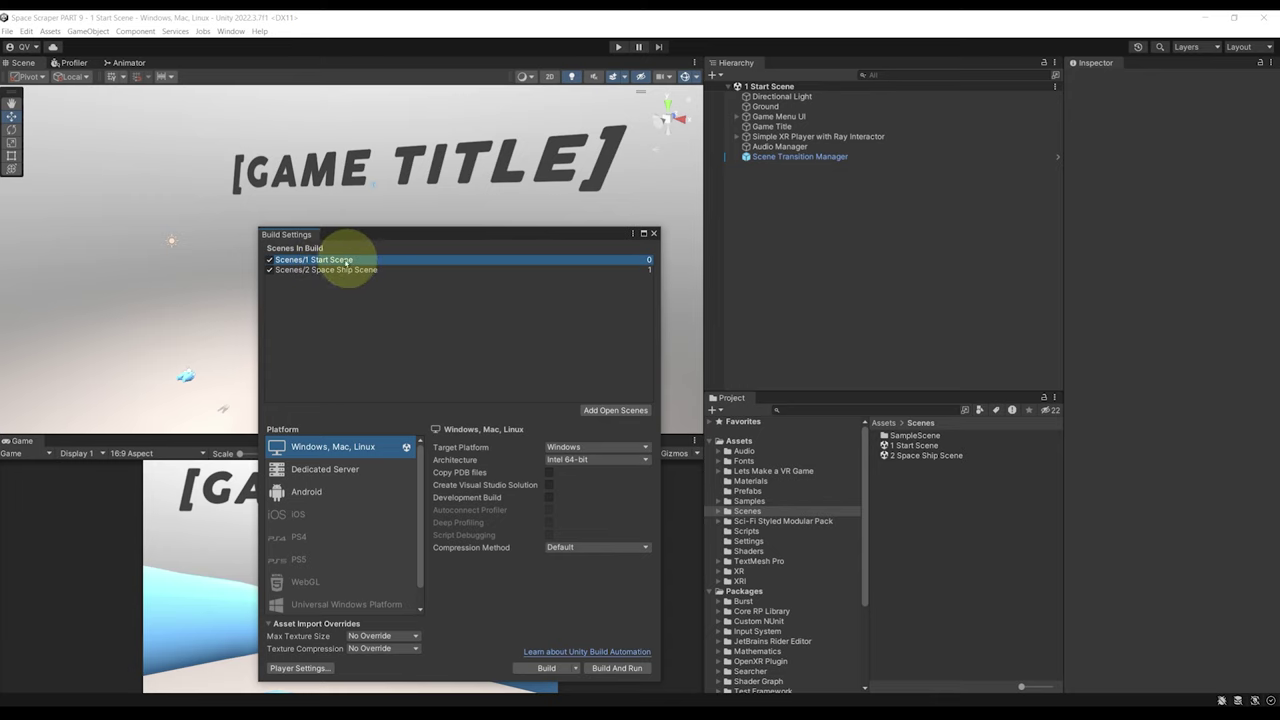
Step: Change the Game Title text to SPACE SCRAPER and set its font size to 26.34
{"action": "right_click_drag", "start_coordinate": [271, 223], "coordinate": [391, 193]}
{"action": "left_click", "coordinate": [391, 193]}
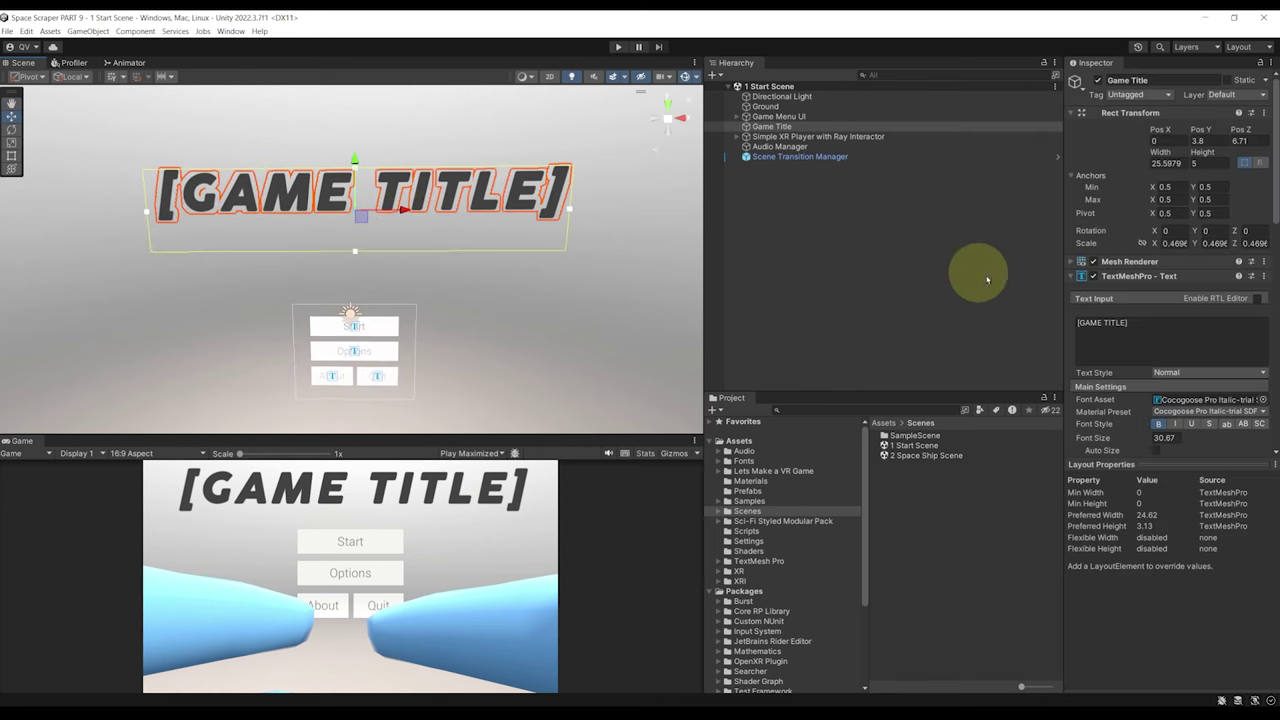
{"action": "left_click", "coordinate": [1120, 323]}
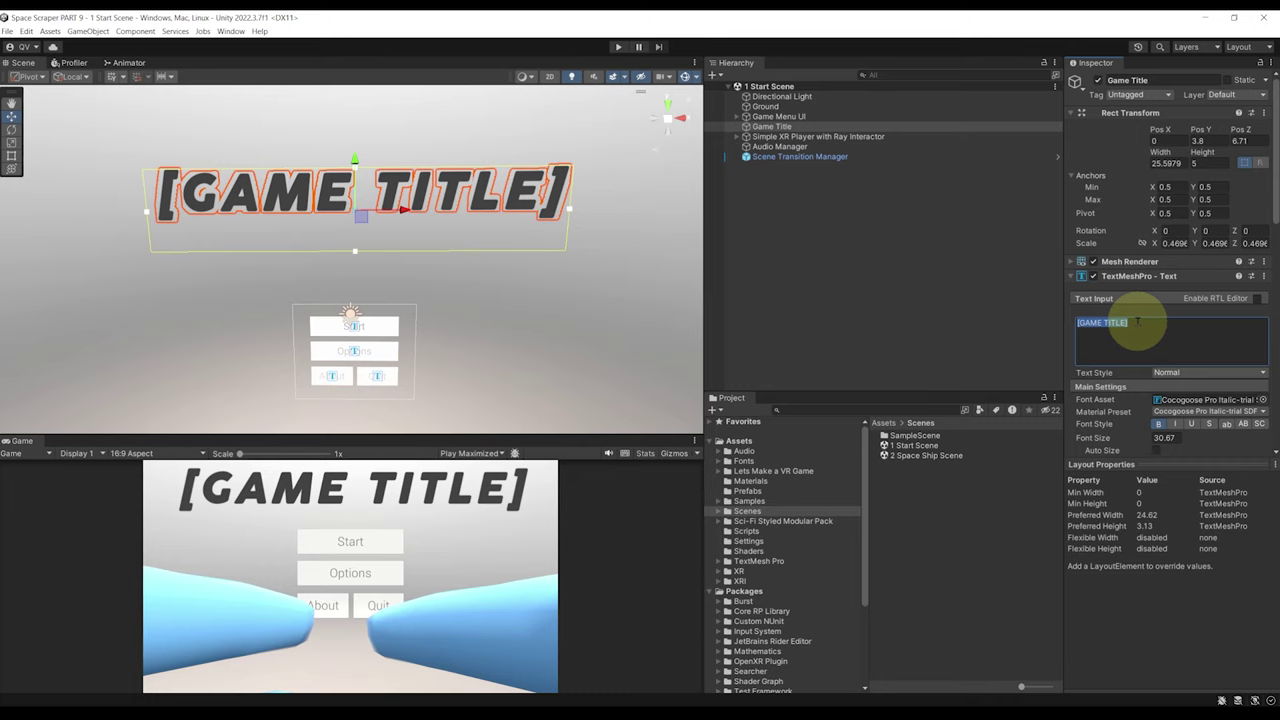
{"action": "type", "text": "SPACE SCRAPER"}
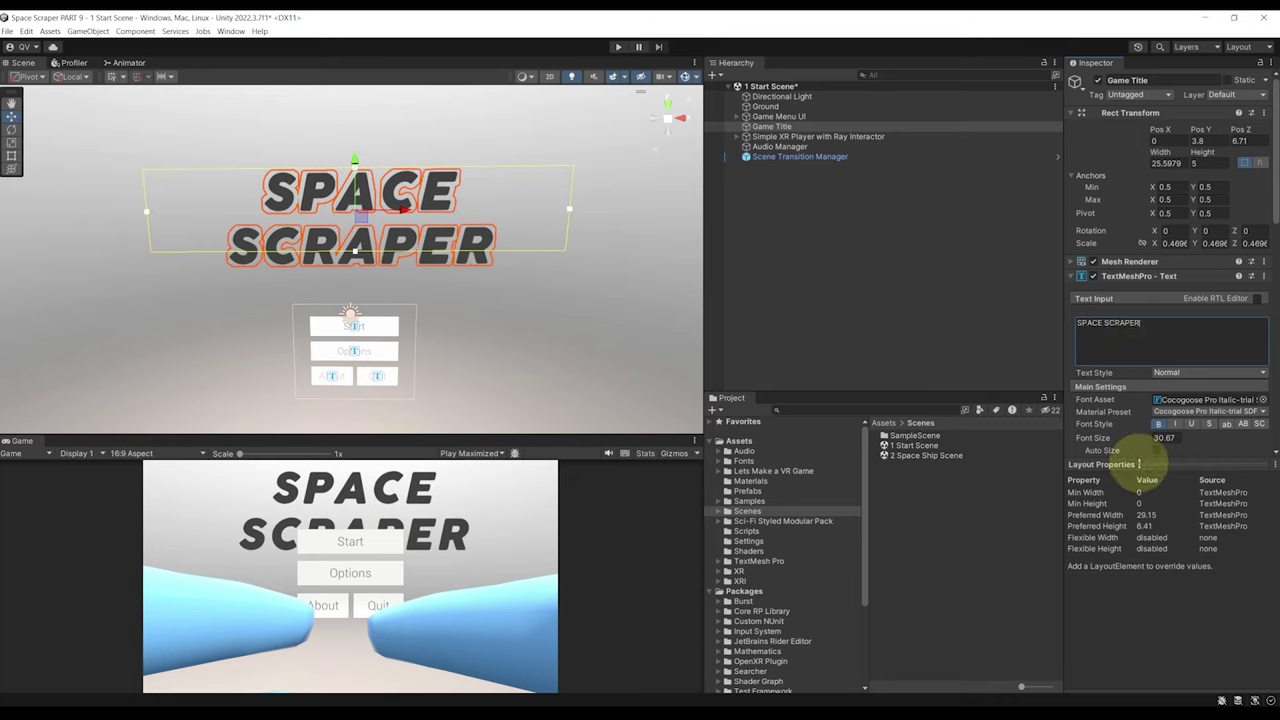
{"action": "left_click_drag", "start_coordinate": [1134, 436], "coordinate": [1040, 440]}
Step: Set the vertex color of the Game Title text to a bright cyan blue
{"action": "scroll", "coordinate": [1110, 434], "scroll_direction": "down", "scroll_amount": 3}
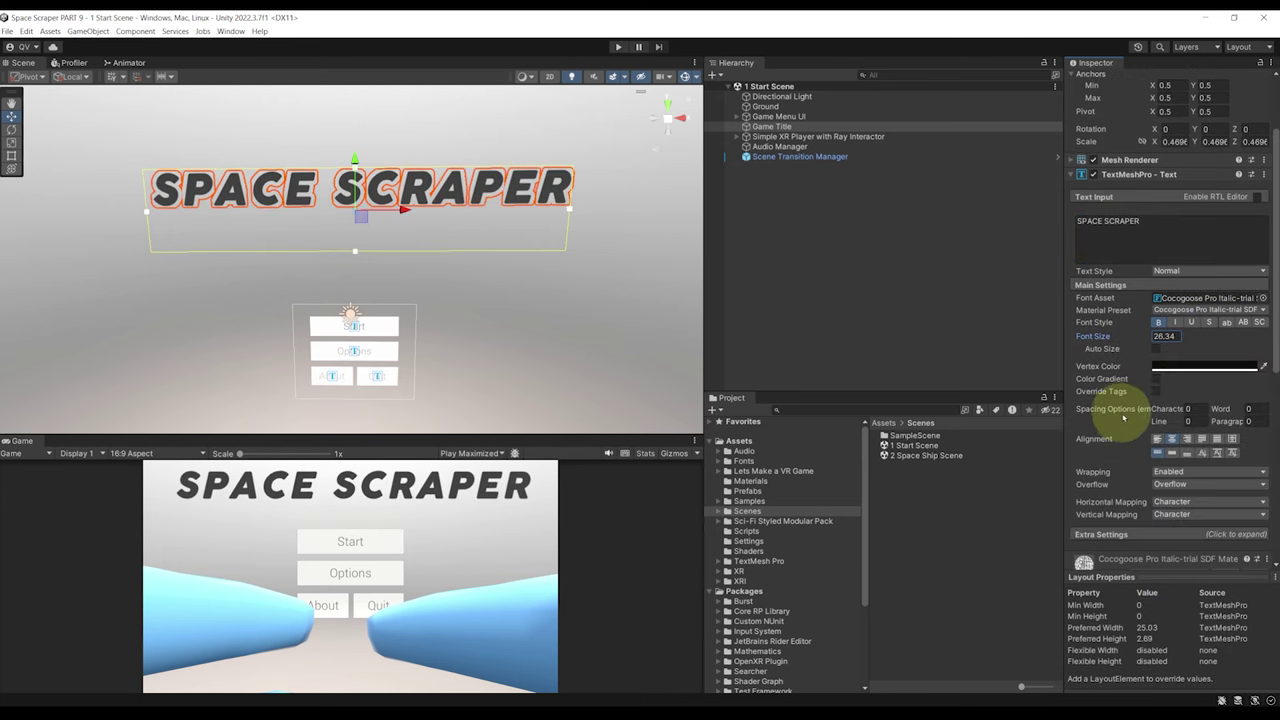
{"action": "scroll", "coordinate": [434, 271], "scroll_direction": "down", "scroll_amount": 3}
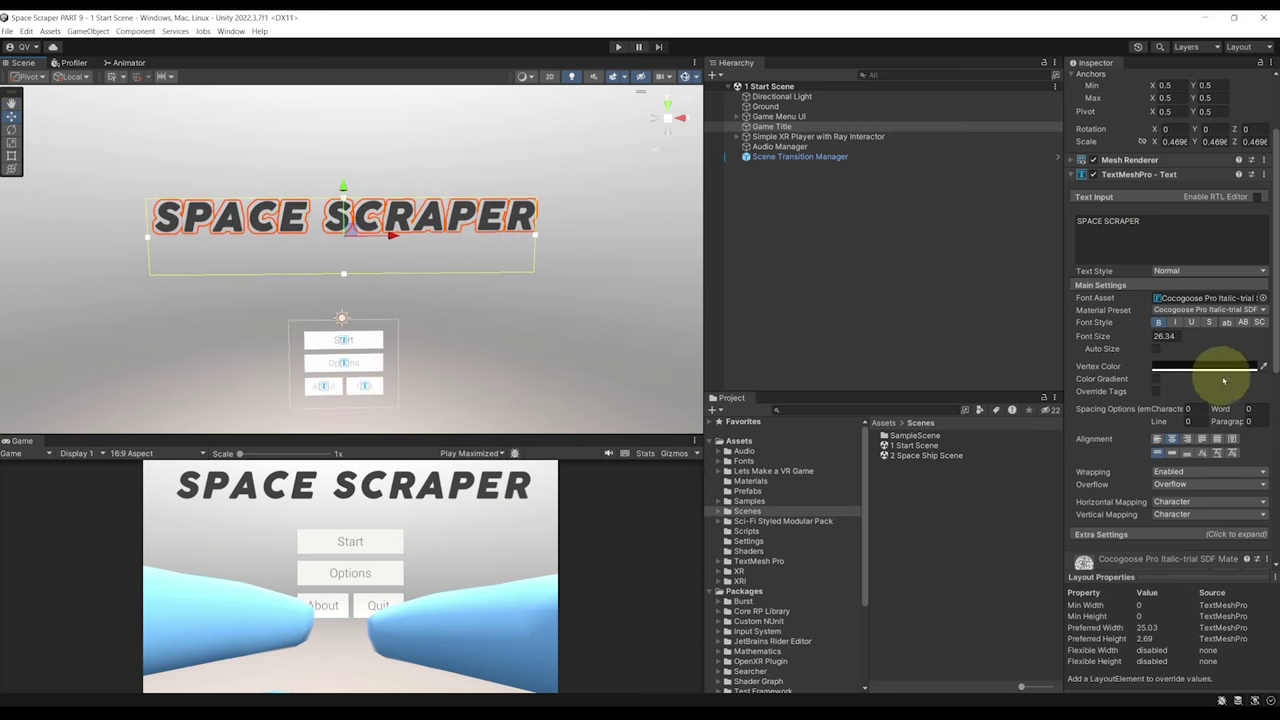
{"action": "left_click", "coordinate": [1201, 368]}
{"action": "left_click", "coordinate": [1145, 481]}
{"action": "left_click_drag", "start_coordinate": [1200, 460], "coordinate": [1267, 424]}
{"action": "left_click", "coordinate": [1268, 354]}
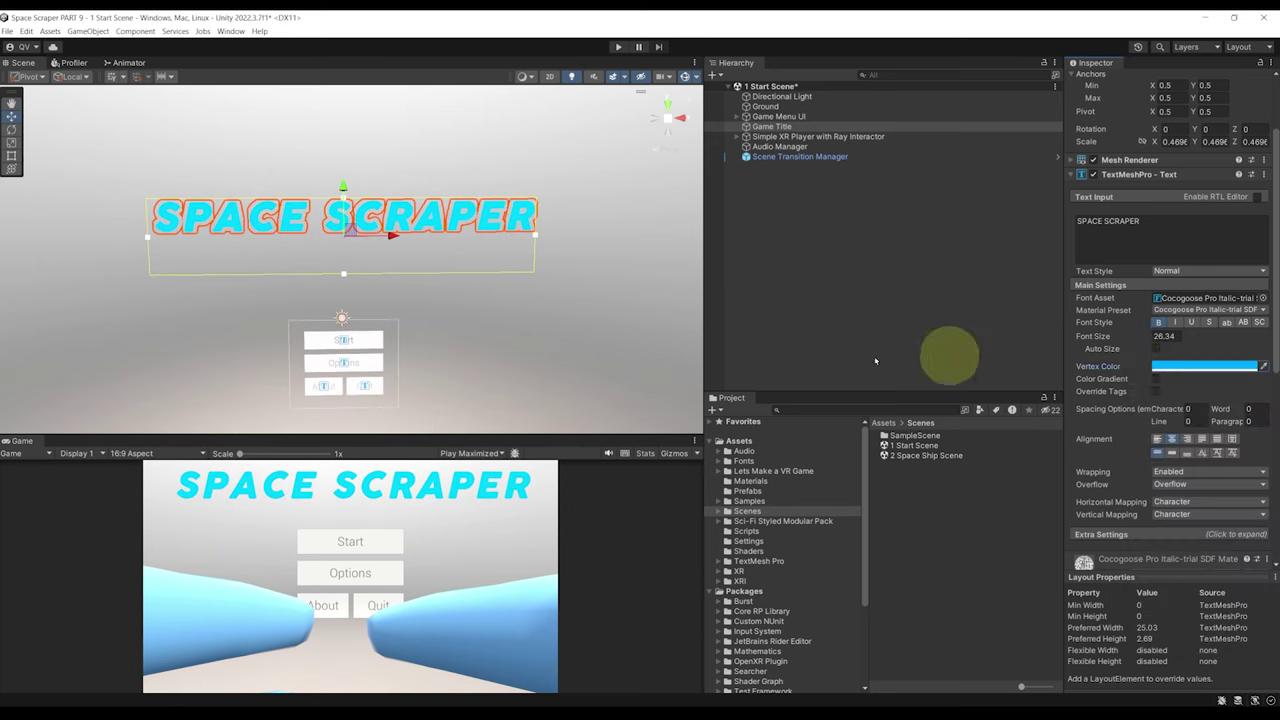
Step: Apply the Milky Way Skybox material from the Lets Make a VR Game Materials folder as the start scene's sky
{"action": "left_click_drag", "start_coordinate": [460, 330], "coordinate": [534, 363], "text": "alt"}
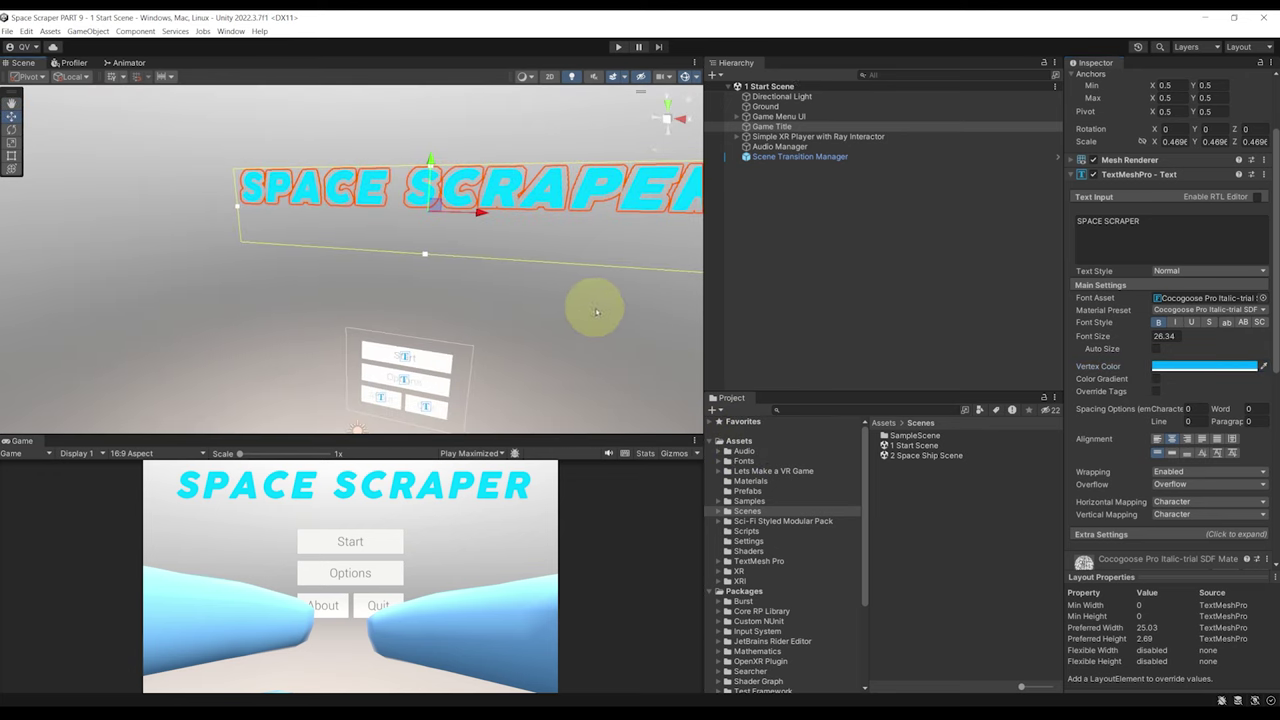
{"action": "left_click_drag", "start_coordinate": [591, 306], "coordinate": [500, 343], "text": "alt"}
{"action": "left_click", "coordinate": [766, 484]}
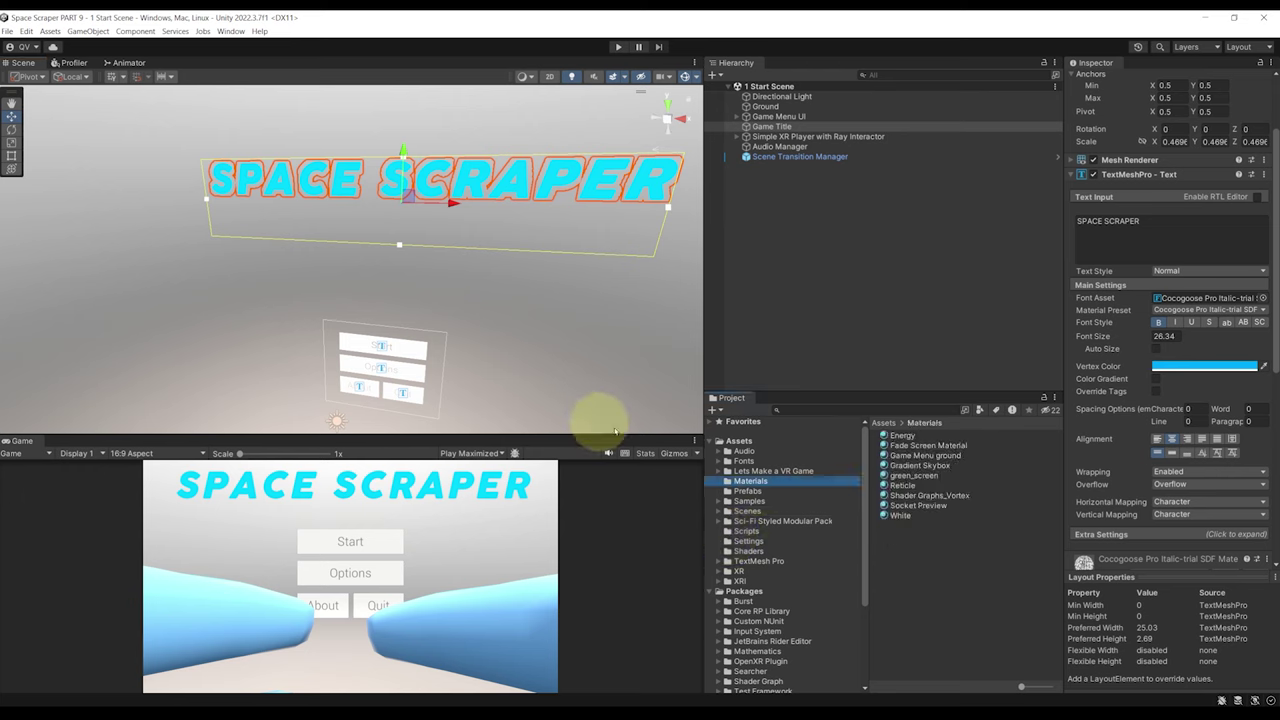
{"action": "left_click_drag", "start_coordinate": [339, 308], "coordinate": [371, 320], "text": "alt"}
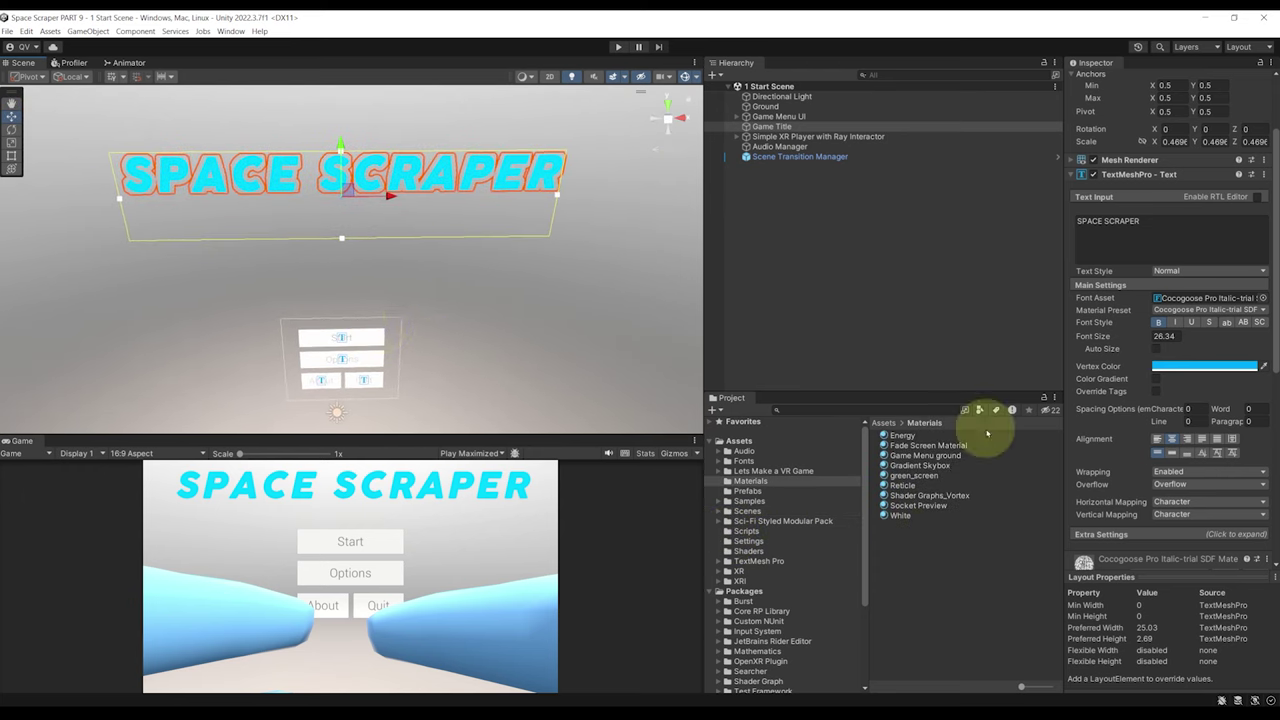
{"action": "left_click", "coordinate": [770, 471]}
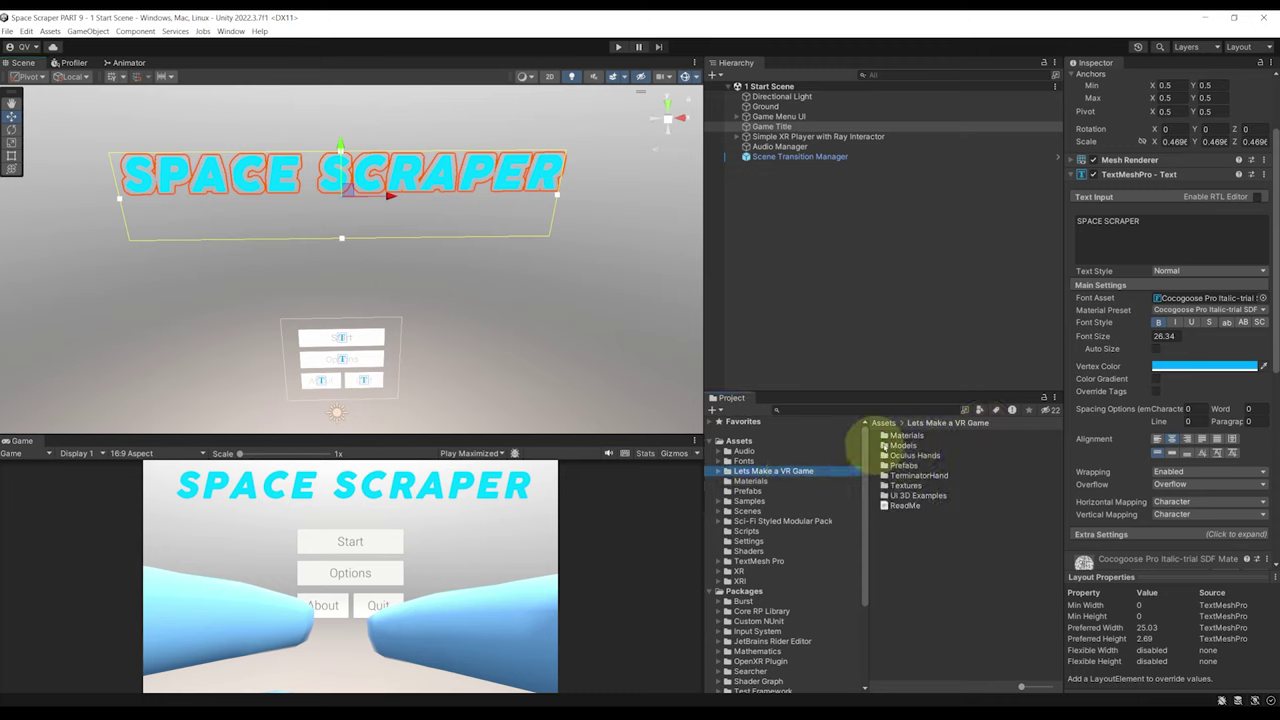
{"action": "double_click", "coordinate": [902, 436]}
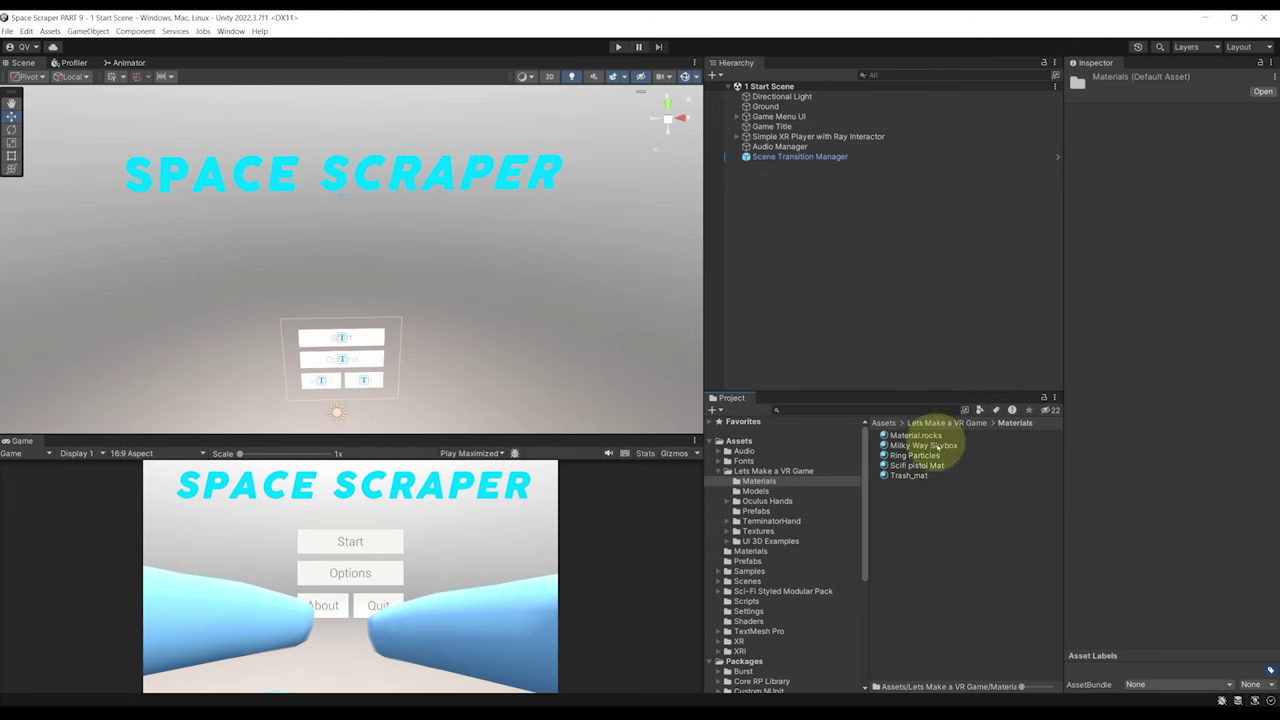
{"action": "left_click_drag", "start_coordinate": [486, 309], "coordinate": [937, 386], "text": "alt"}
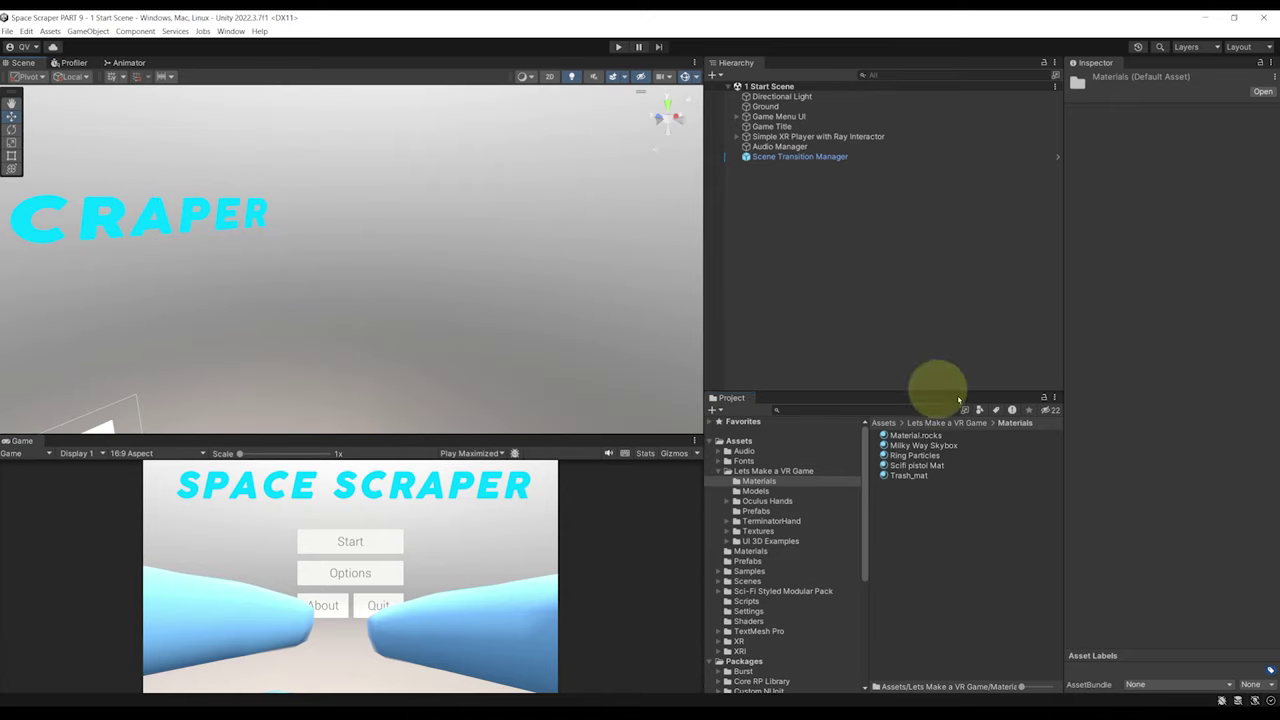
{"action": "left_click", "coordinate": [913, 446]}
{"action": "left_click_drag", "start_coordinate": [913, 446], "coordinate": [420, 240]}
{"action": "scroll", "coordinate": [371, 257], "scroll_direction": "down", "scroll_amount": 2}
Step: Set the Ground material's base map color to black (000000) and its blending mode to Alpha
{"action": "left_click", "coordinate": [449, 271]}
{"action": "left_click", "coordinate": [1118, 216]}
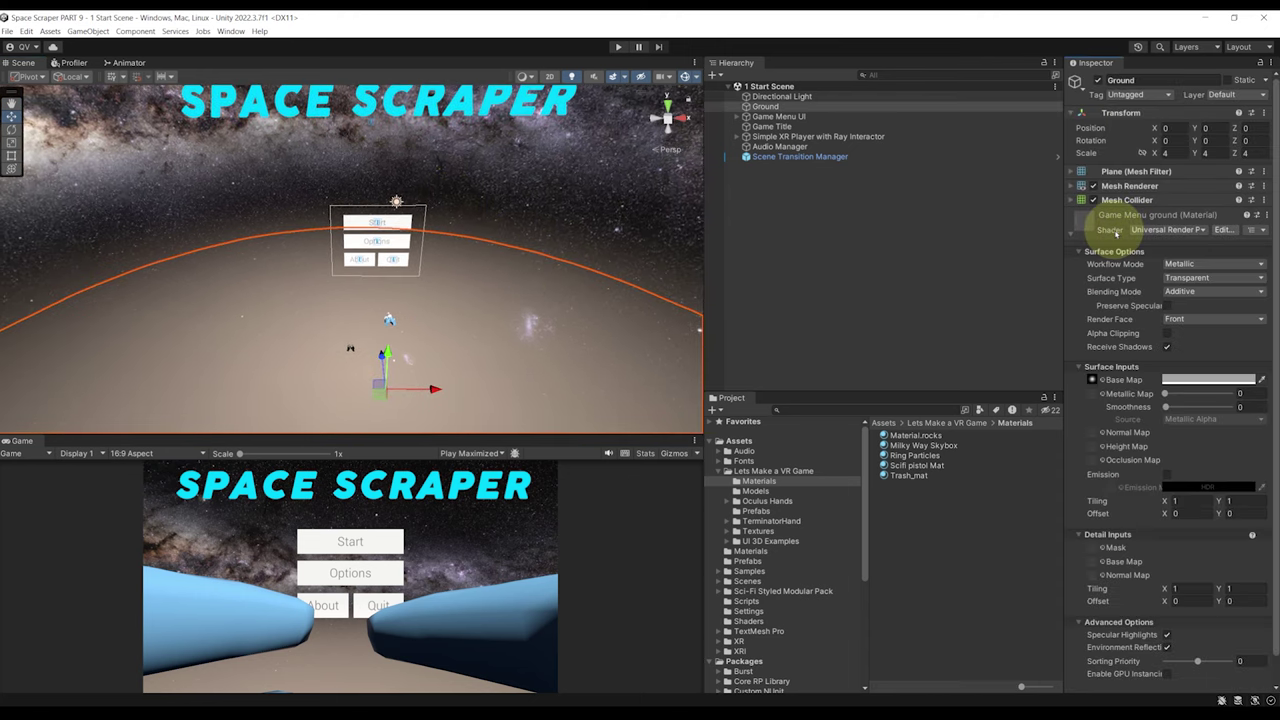
{"action": "left_click", "coordinate": [1183, 381]}
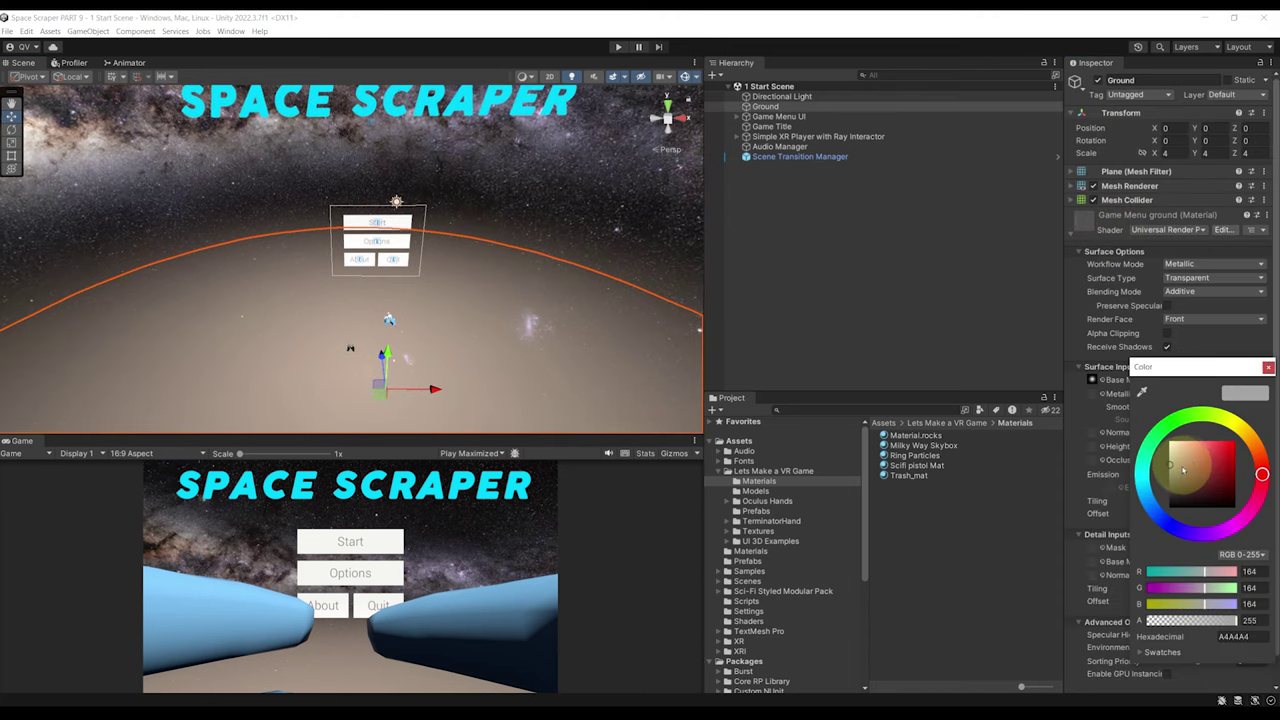
{"action": "left_click_drag", "start_coordinate": [1181, 470], "coordinate": [1170, 522]}
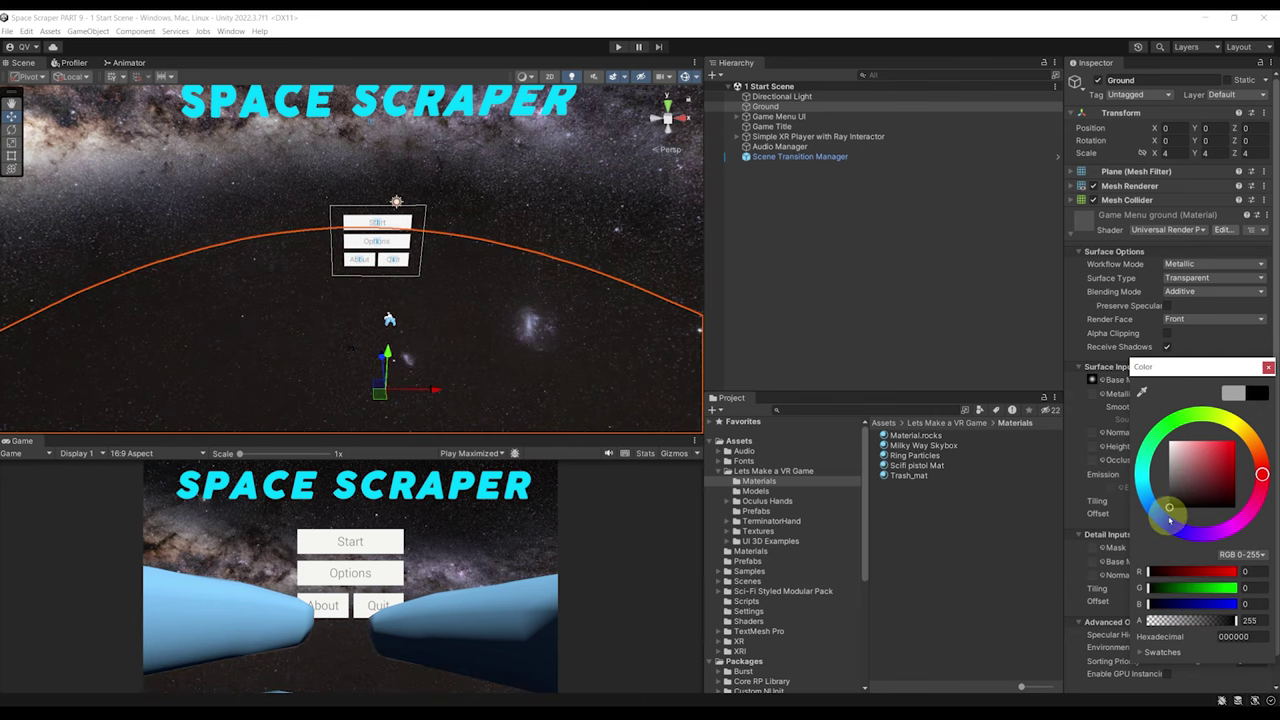
{"action": "left_click", "coordinate": [1267, 367]}
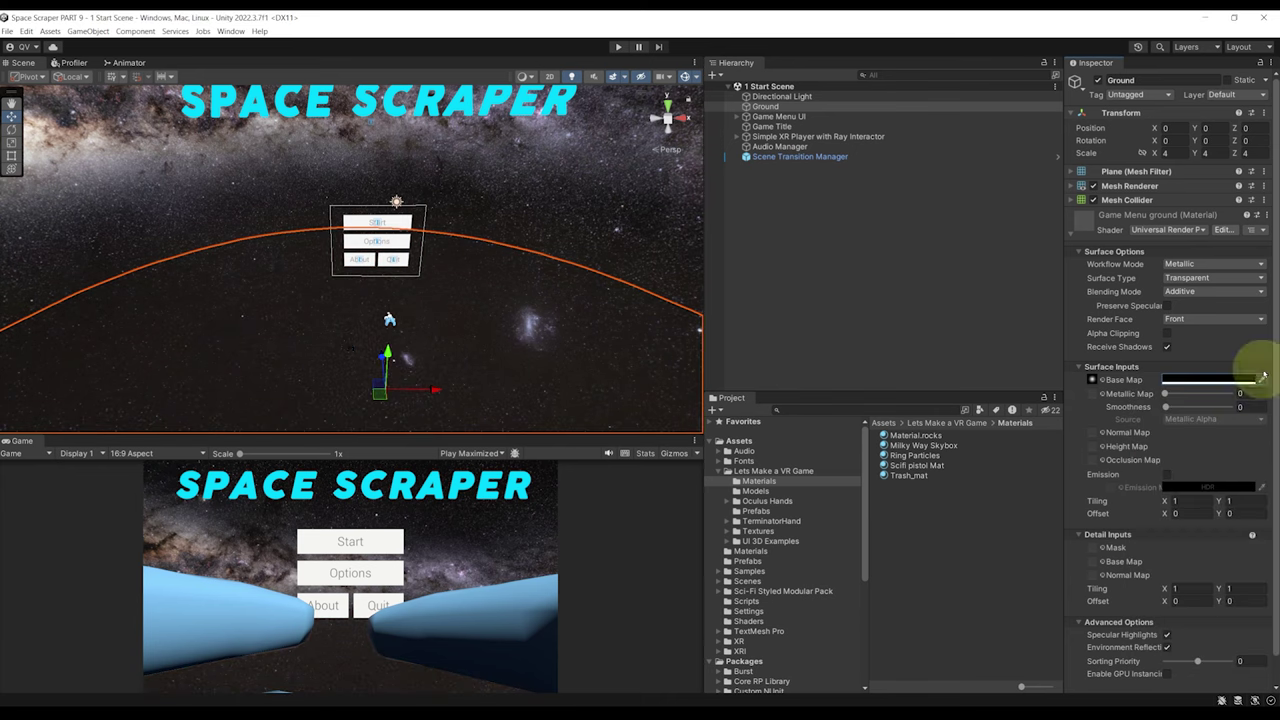
{"action": "left_click", "coordinate": [1186, 291]}
{"action": "left_click", "coordinate": [1208, 305]}
Step: Examine how the menu buttons render against the transparent ground from different viewing distances
{"action": "left_click_drag", "start_coordinate": [600, 205], "coordinate": [511, 285], "text": "alt"}
{"action": "scroll", "coordinate": [511, 285], "scroll_direction": "up", "scroll_amount": 3}
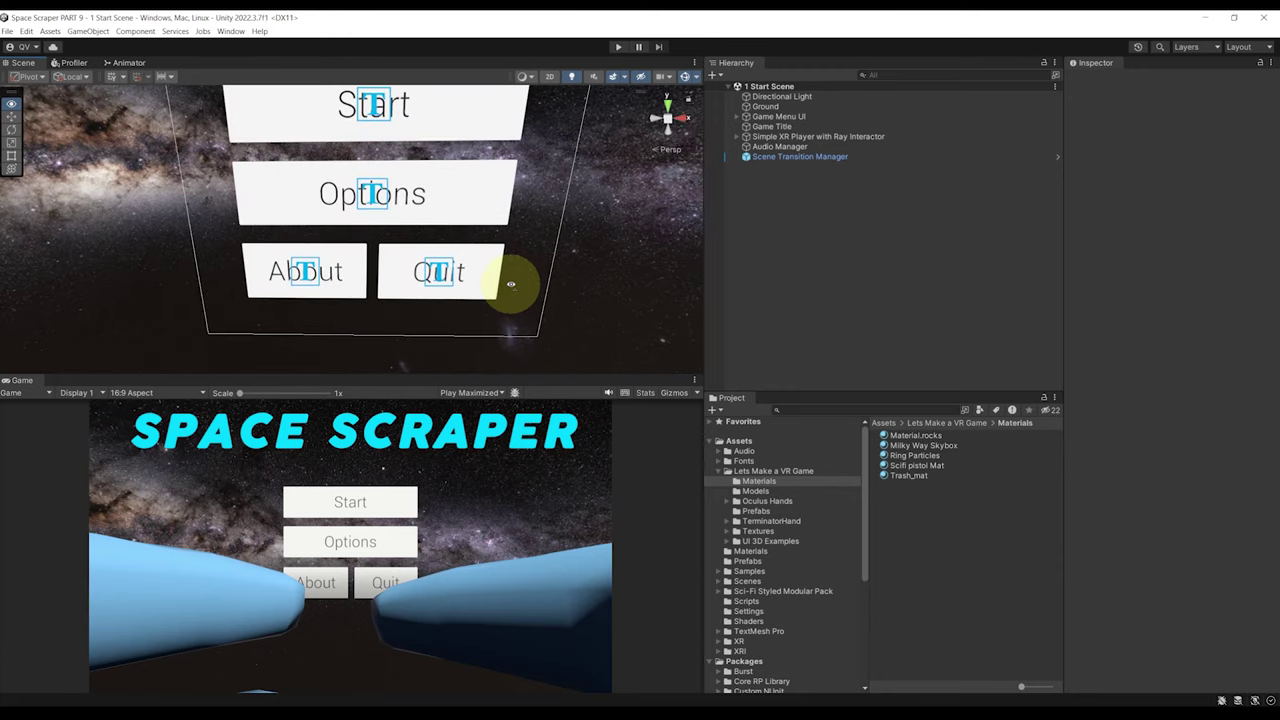
{"action": "scroll", "coordinate": [511, 285], "scroll_direction": "down", "scroll_amount": 4}
{"action": "scroll", "coordinate": [511, 285], "scroll_direction": "up", "scroll_amount": 3}
{"action": "scroll", "coordinate": [432, 237], "scroll_direction": "up", "scroll_amount": 2}
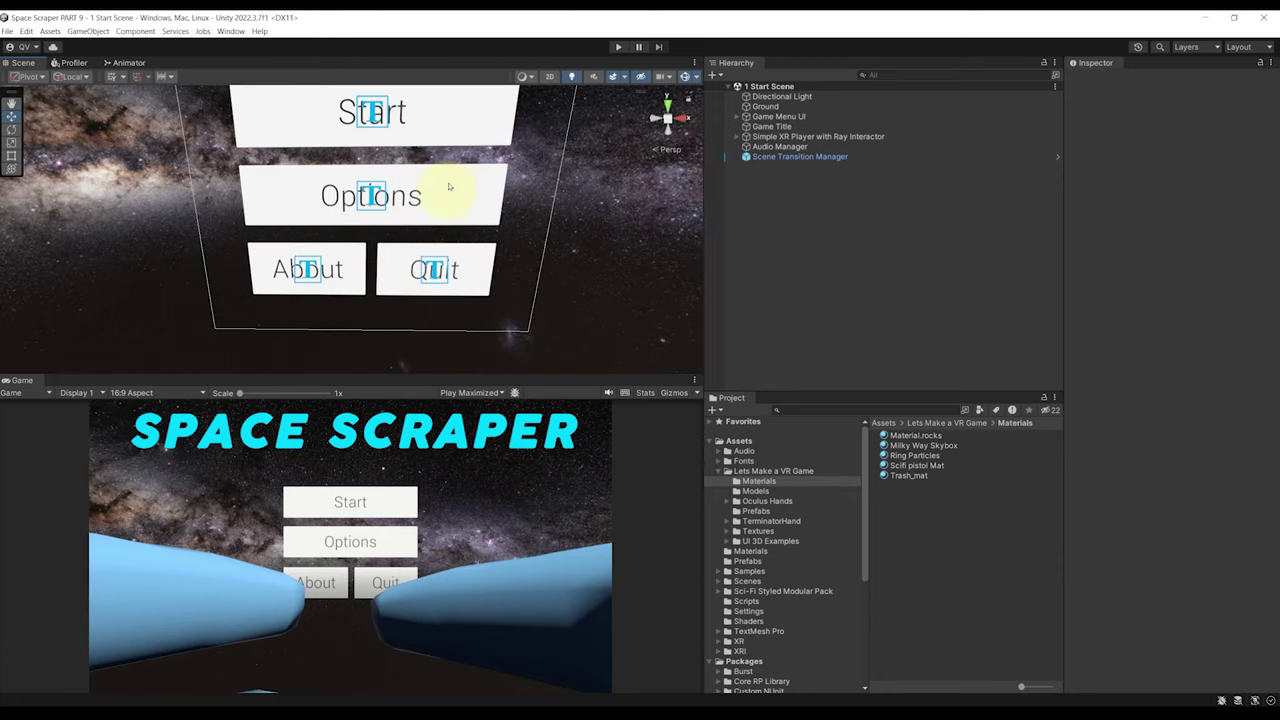
{"action": "scroll", "coordinate": [447, 181], "scroll_direction": "down", "scroll_amount": 3}
{"action": "scroll", "coordinate": [414, 194], "scroll_direction": "up", "scroll_amount": 3}
{"action": "scroll", "coordinate": [421, 200], "scroll_direction": "down", "scroll_amount": 3}
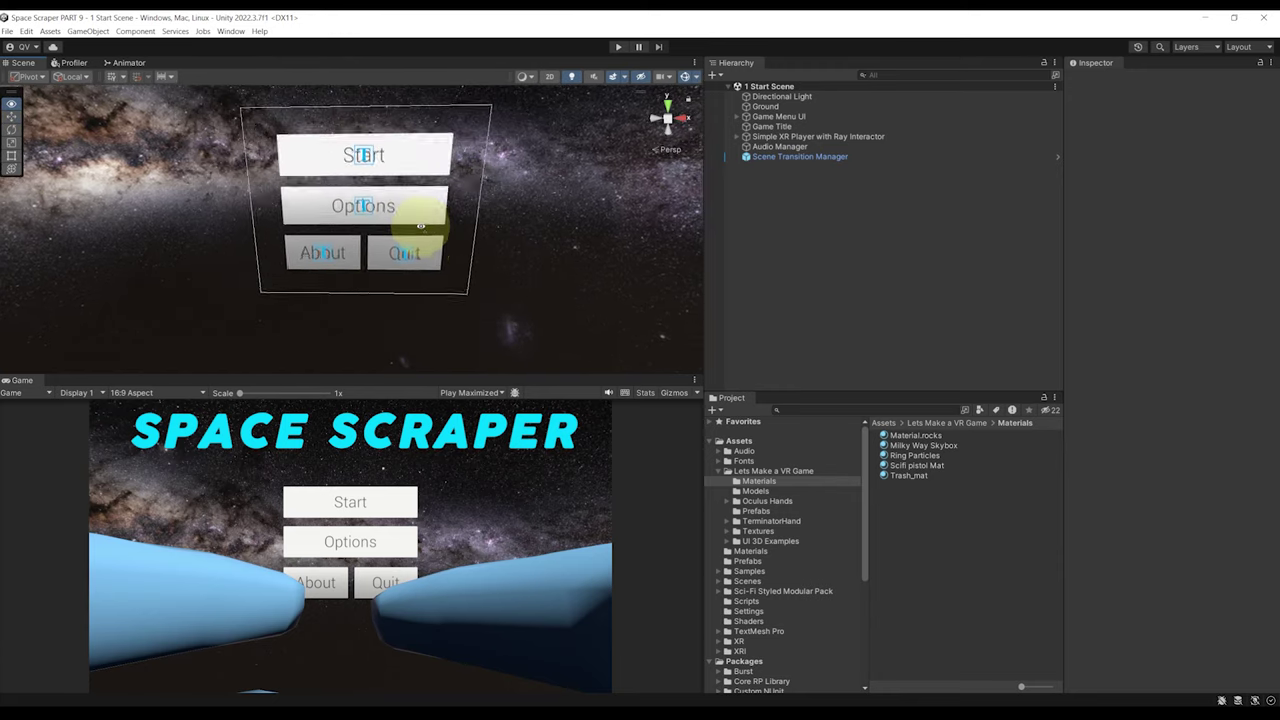
{"action": "scroll", "coordinate": [421, 226], "scroll_direction": "down", "scroll_amount": 2}
Step: Set the sorting priority of the Ground's Game Menu ground material to -1
{"action": "left_click", "coordinate": [540, 258]}
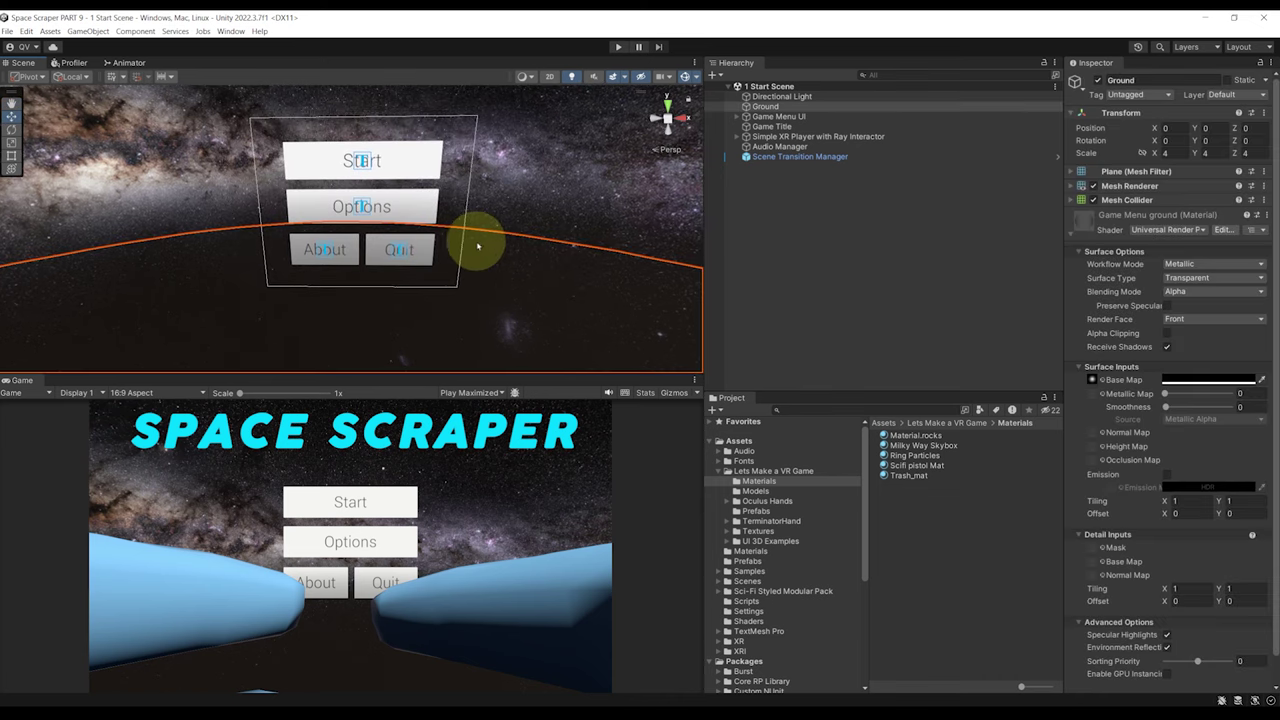
{"action": "scroll", "coordinate": [1148, 440], "scroll_direction": "down", "scroll_amount": 1}
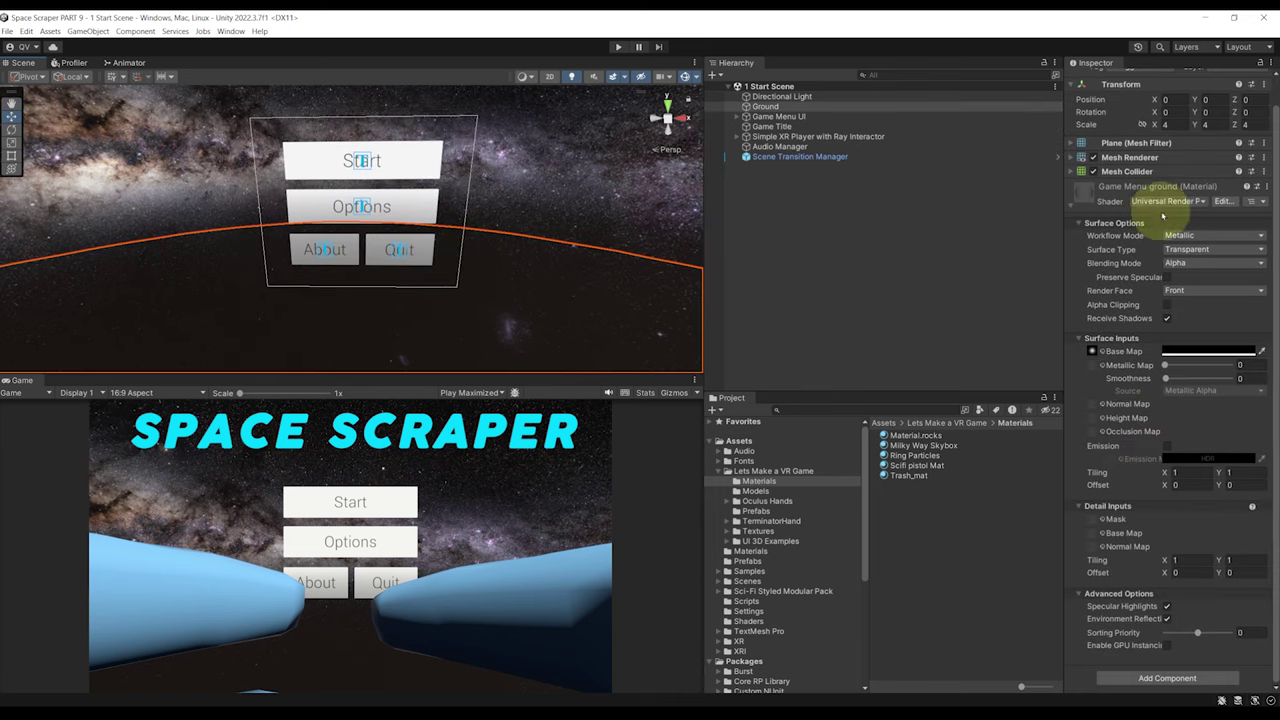
{"action": "left_click_drag", "start_coordinate": [1197, 633], "coordinate": [1195, 634]}
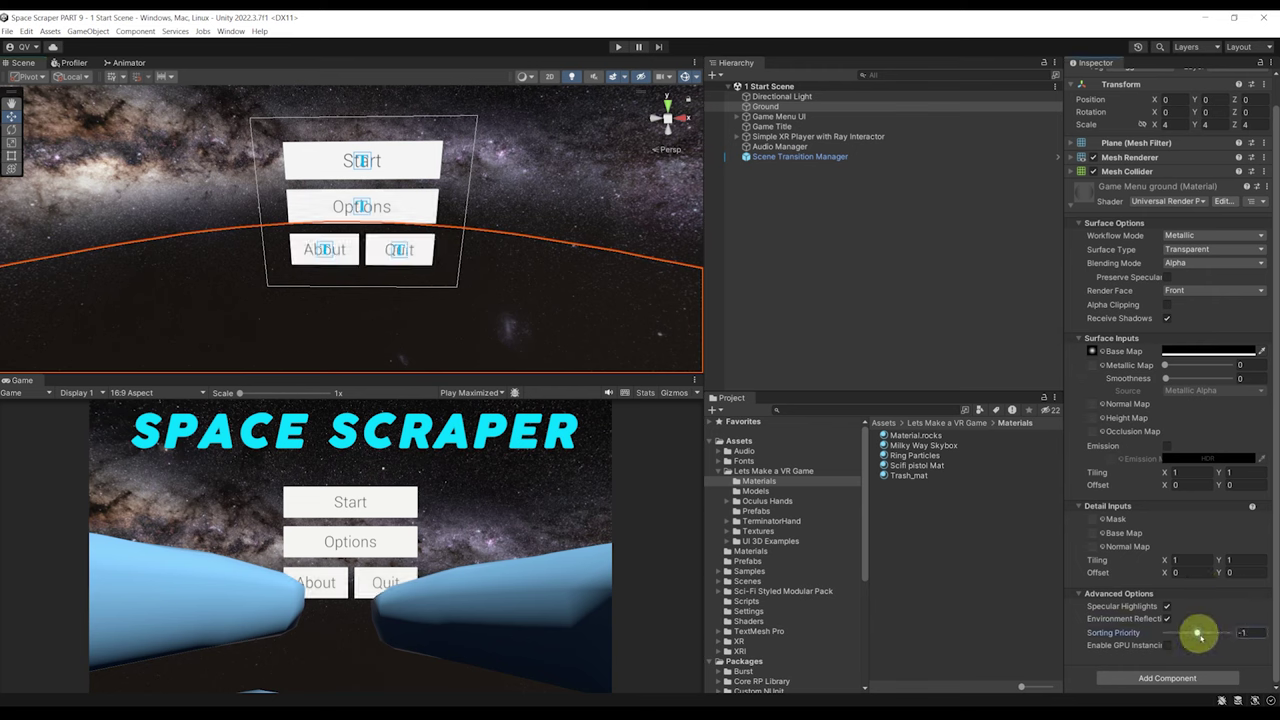
Step: Check the menu buttons' rendering from several viewpoints and run the scene to test the start menu
{"action": "right_click_drag", "start_coordinate": [486, 220], "coordinate": [408, 218]}
{"action": "key", "text": "s"}
{"action": "key", "text": "w"}
{"action": "right_click_drag", "start_coordinate": [366, 262], "coordinate": [460, 290]}
{"action": "left_click", "coordinate": [846, 266]}
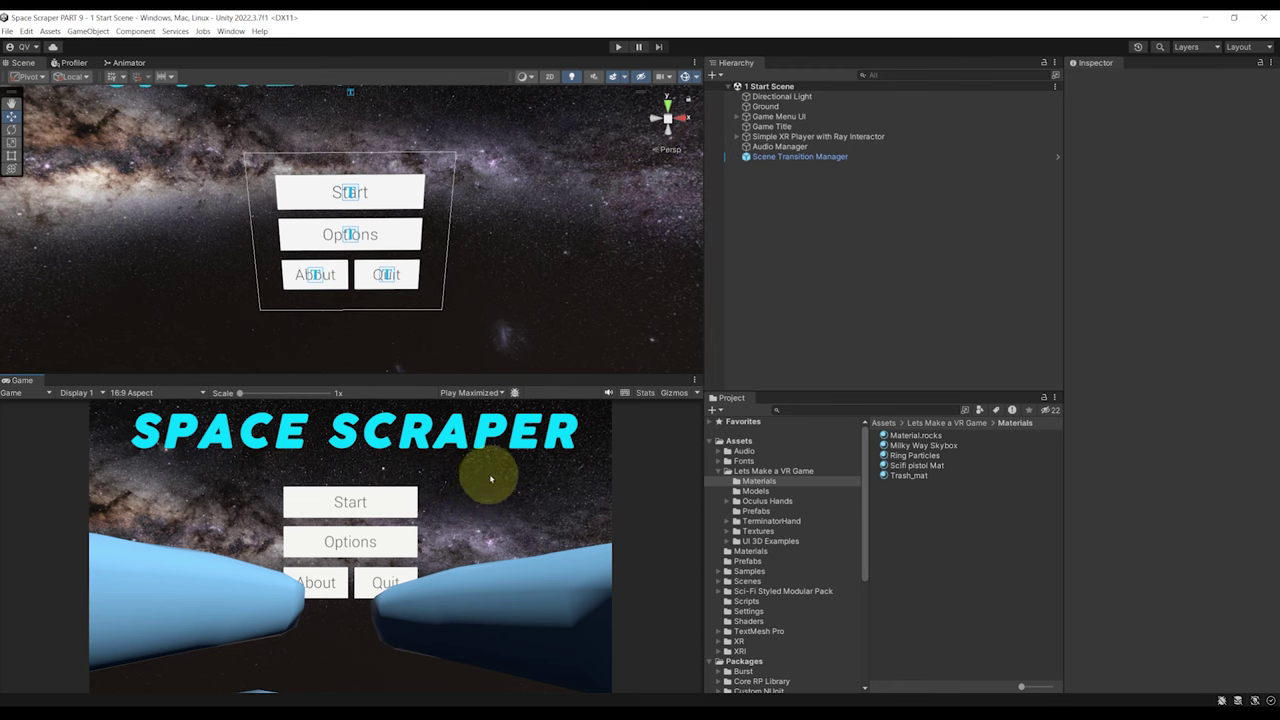
{"action": "left_click", "coordinate": [618, 46]}
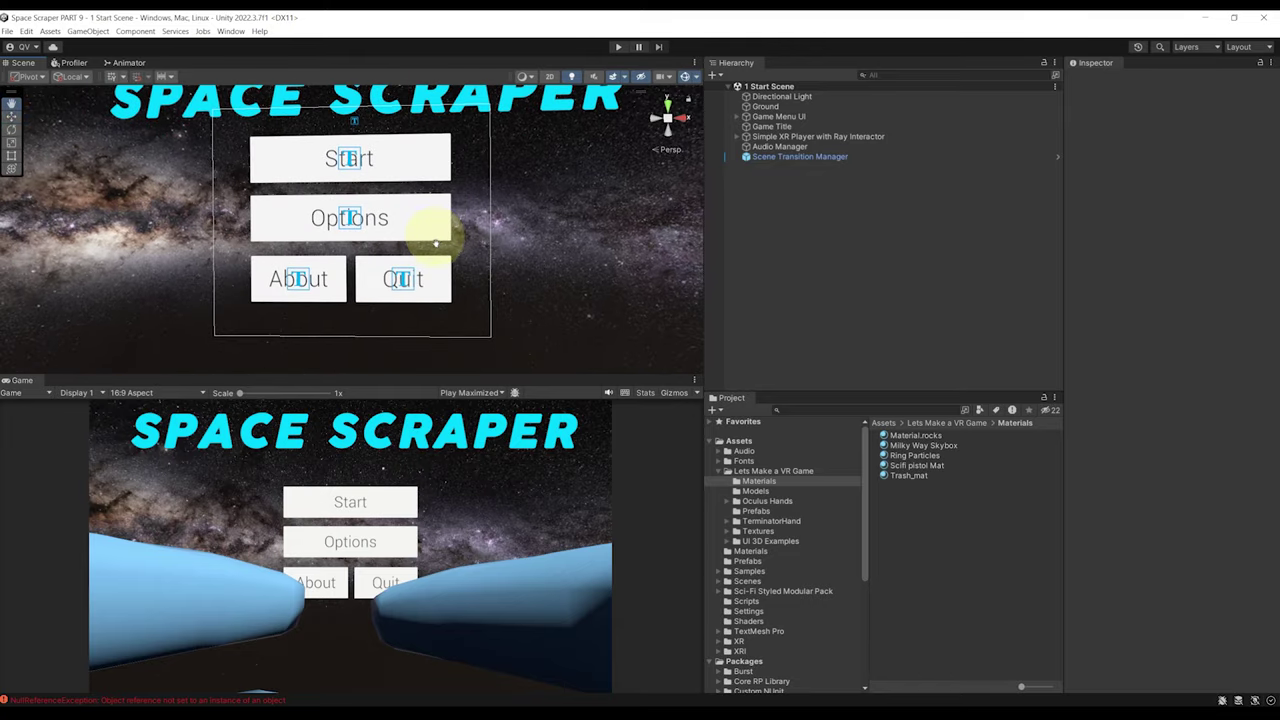
Step: Set the vertex color of the About section's Text (TMP) in the Game Menu UI to white
{"action": "scroll", "coordinate": [445, 261], "scroll_direction": "down", "scroll_amount": 2}
{"action": "scroll", "coordinate": [448, 270], "scroll_direction": "up", "scroll_amount": 3}
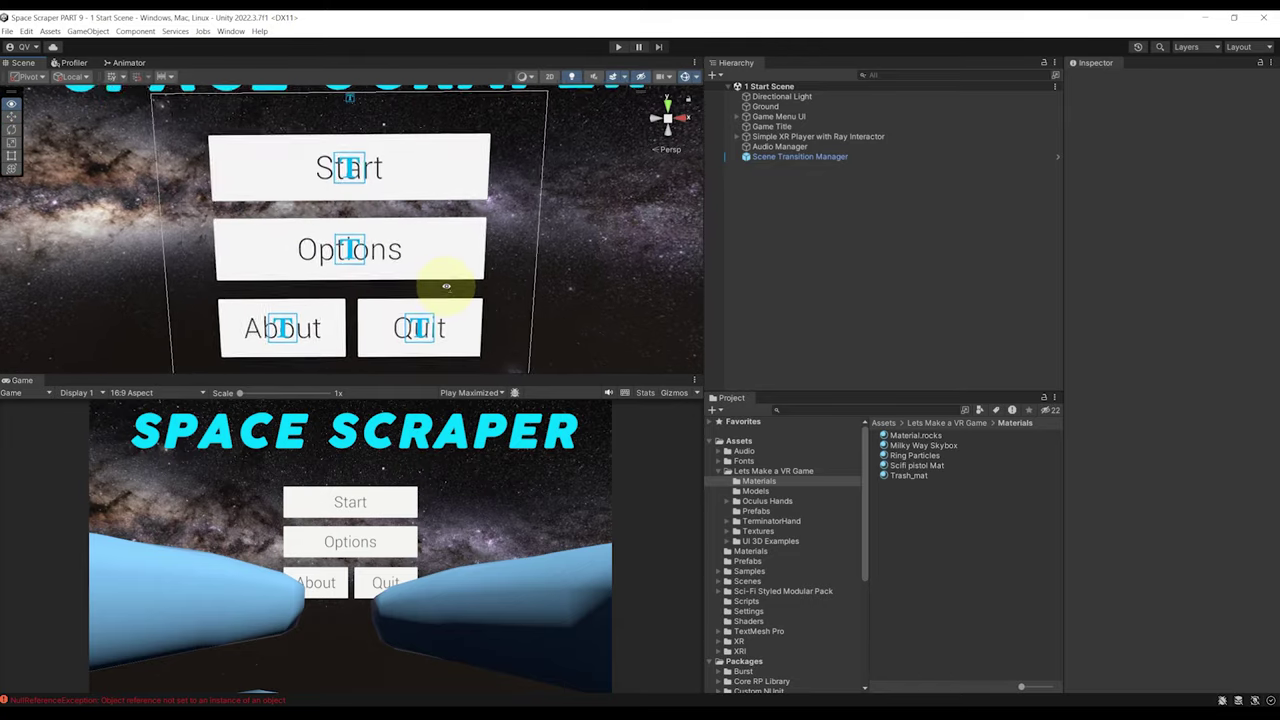
{"action": "left_click", "coordinate": [737, 116]}
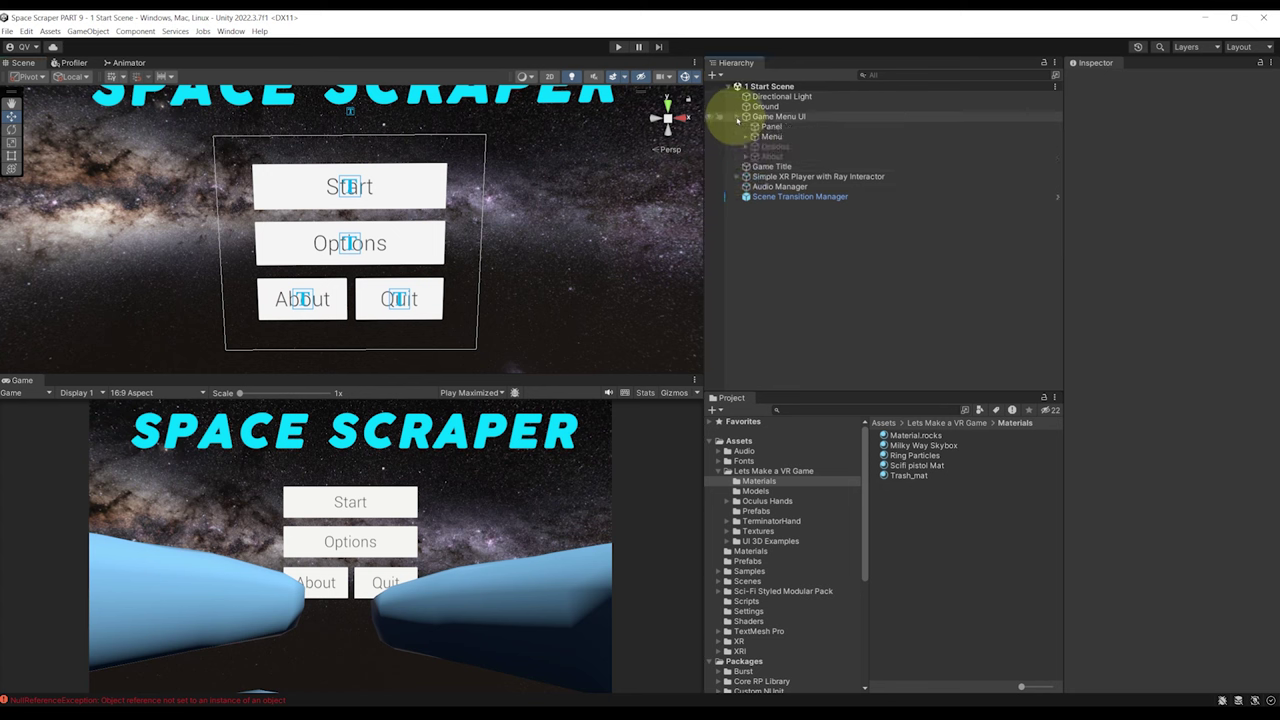
{"action": "left_click", "coordinate": [762, 146]}
{"action": "left_click", "coordinate": [746, 146]}
{"action": "left_click", "coordinate": [746, 186]}
{"action": "left_click", "coordinate": [783, 206]}
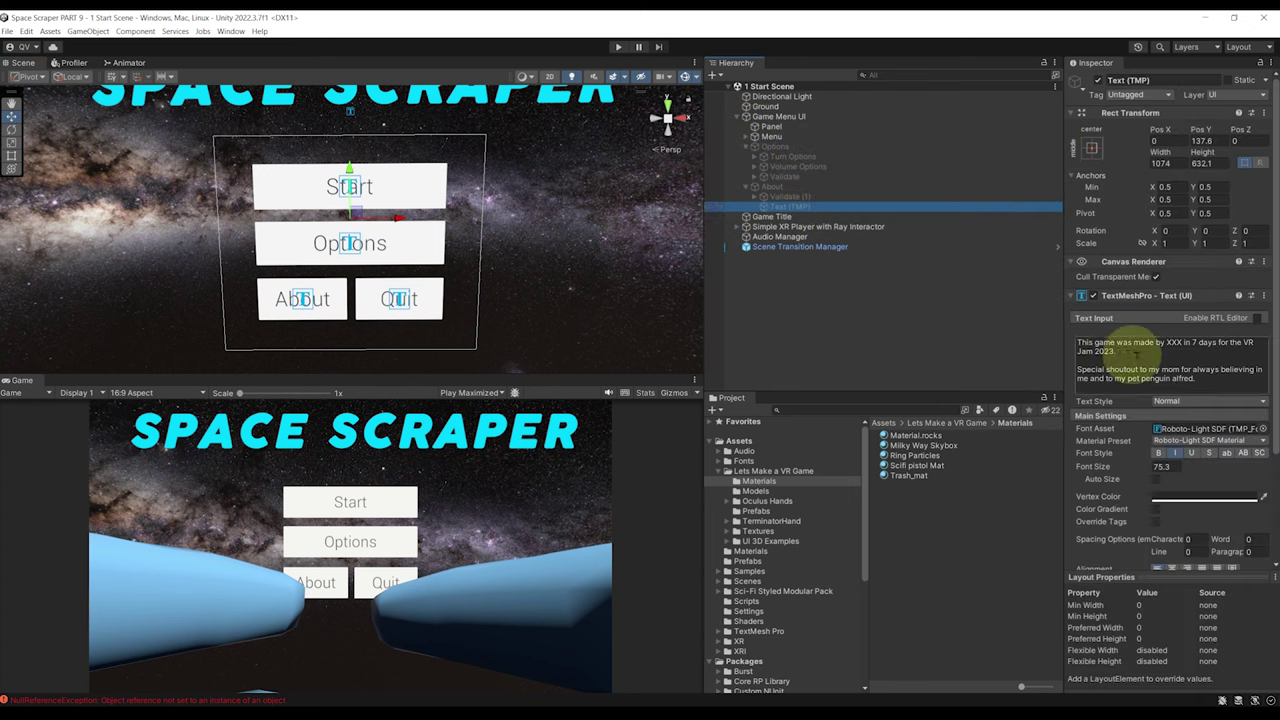
{"action": "scroll", "coordinate": [1200, 360], "scroll_direction": "down", "scroll_amount": 3}
{"action": "left_click", "coordinate": [1200, 429]}
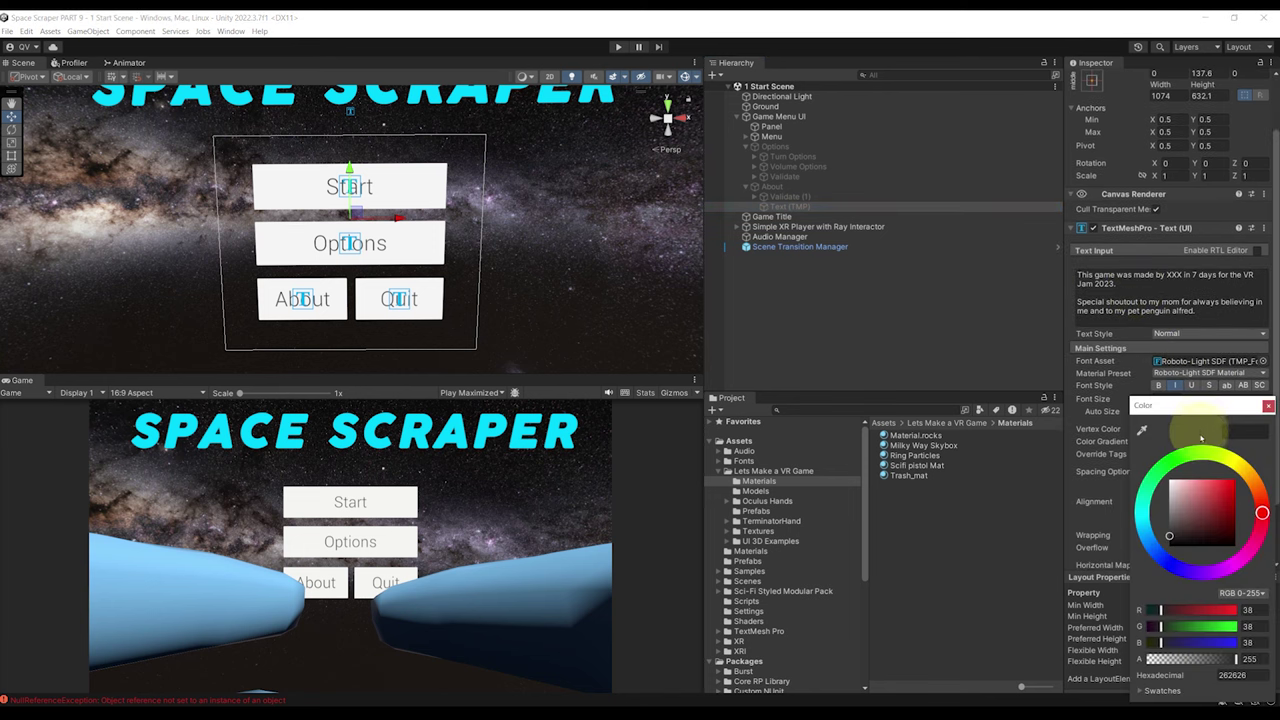
{"action": "left_click_drag", "start_coordinate": [1180, 487], "coordinate": [1168, 479]}
{"action": "left_click", "coordinate": [1268, 405]}
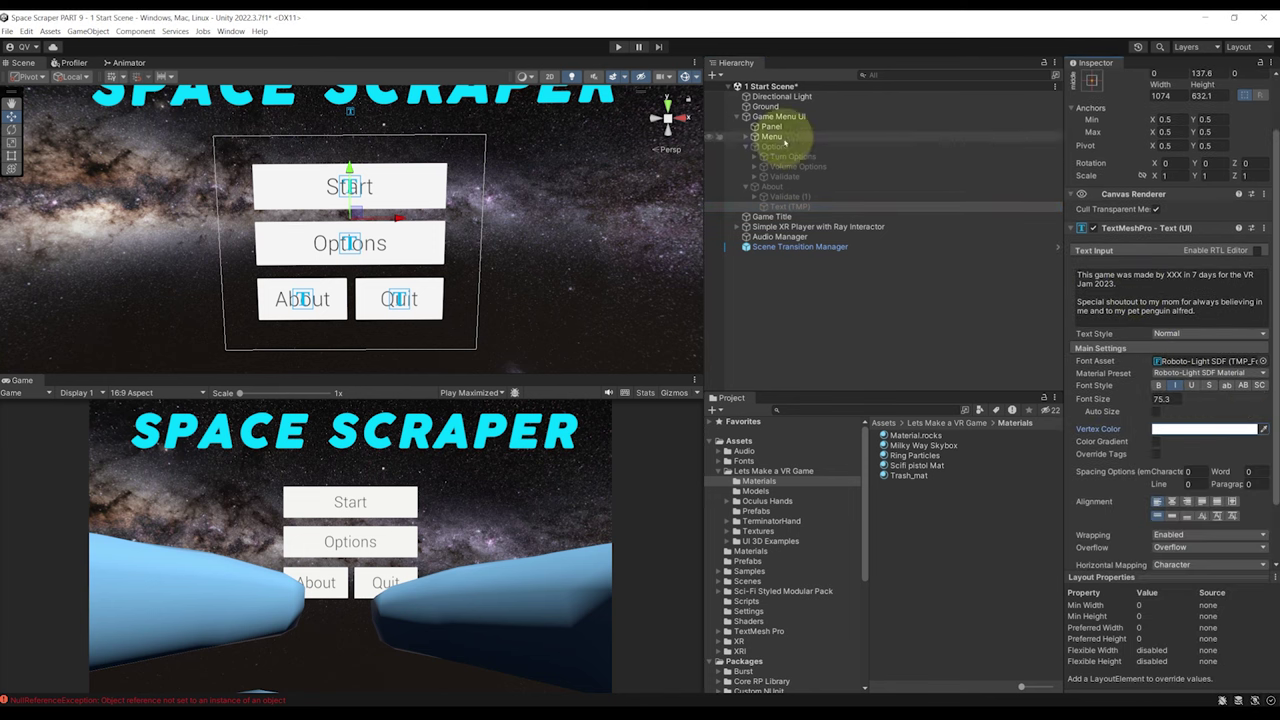
Step: Activate the About object and deactivate the Menu object so the About text shows in the scene
{"action": "left_click", "coordinate": [772, 186]}
{"action": "left_click", "coordinate": [1098, 80]}
{"action": "left_click_drag", "start_coordinate": [440, 230], "coordinate": [470, 200], "text": "alt"}
{"action": "left_click", "coordinate": [772, 136]}
{"action": "left_click", "coordinate": [1098, 80]}
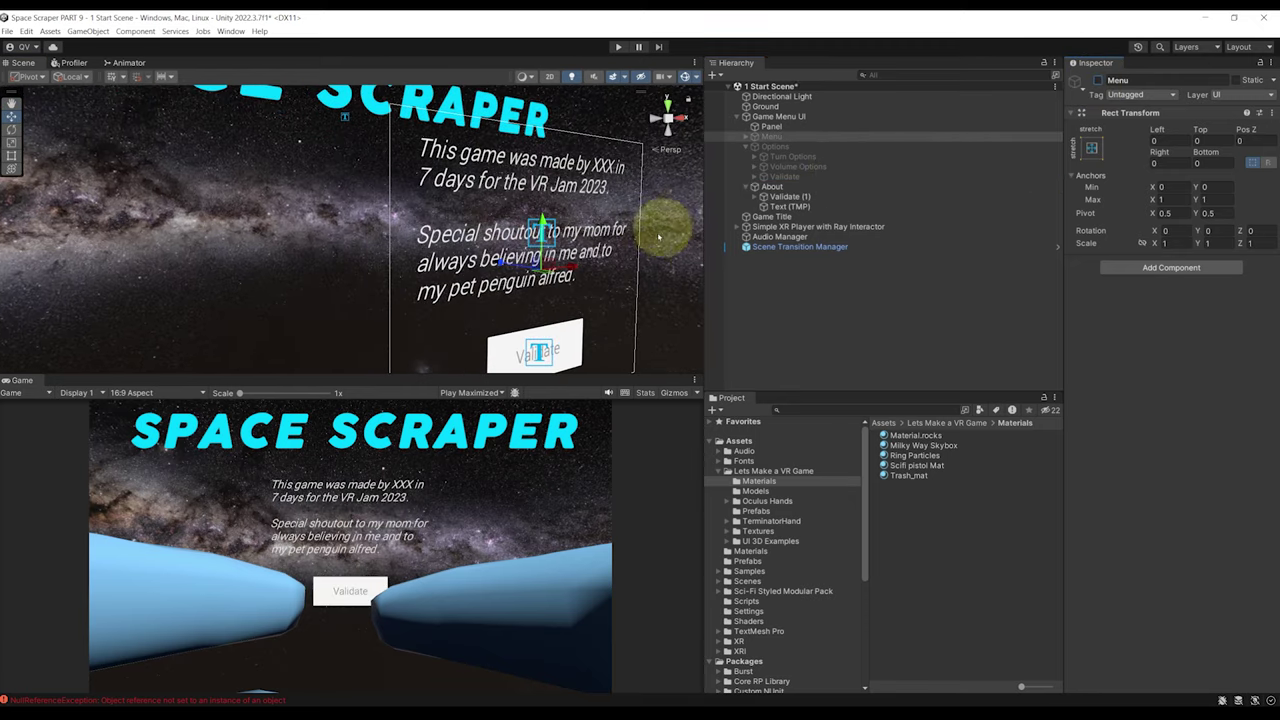
{"action": "left_click_drag", "start_coordinate": [663, 229], "coordinate": [565, 235], "text": "alt"}
Step: Replace the About text with "This game was made by Valem Tutorials for the Let's Make a VR Game Series. Don't forget to like and subscribed :D"
{"action": "double_click", "coordinate": [808, 206]}
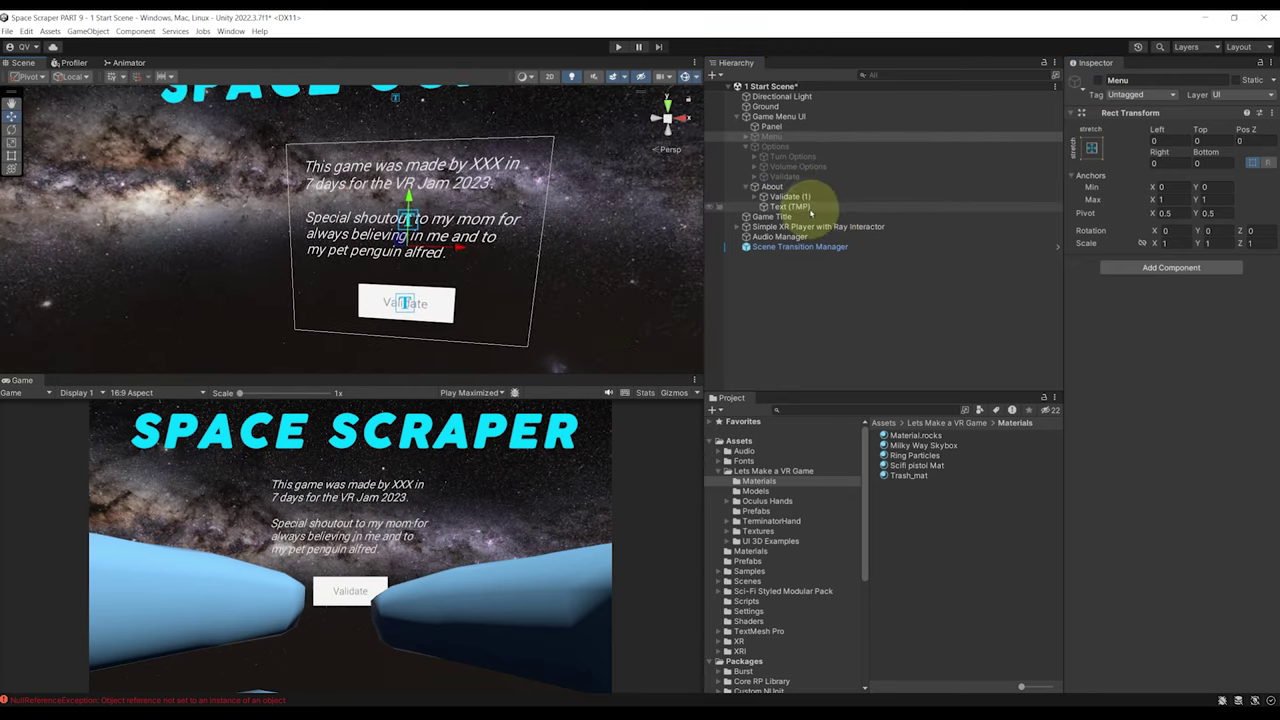
{"action": "left_click", "coordinate": [1225, 381]}
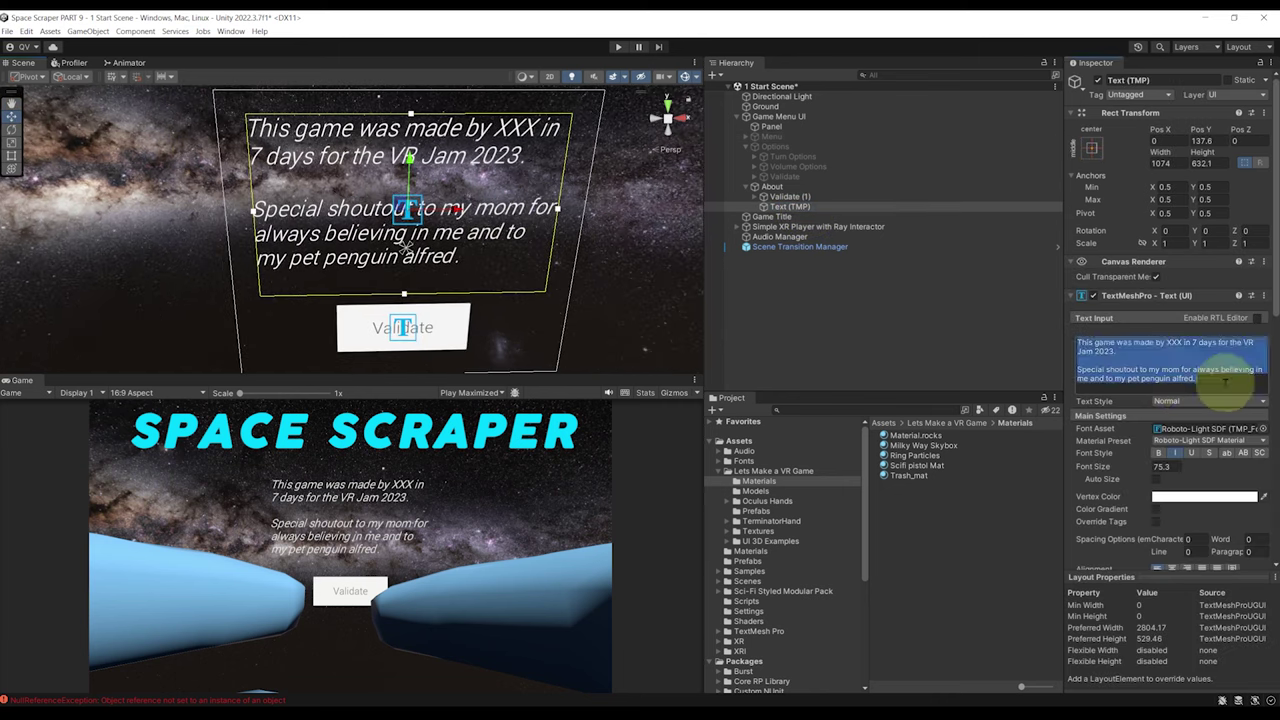
{"action": "type", "text": "Thi"}
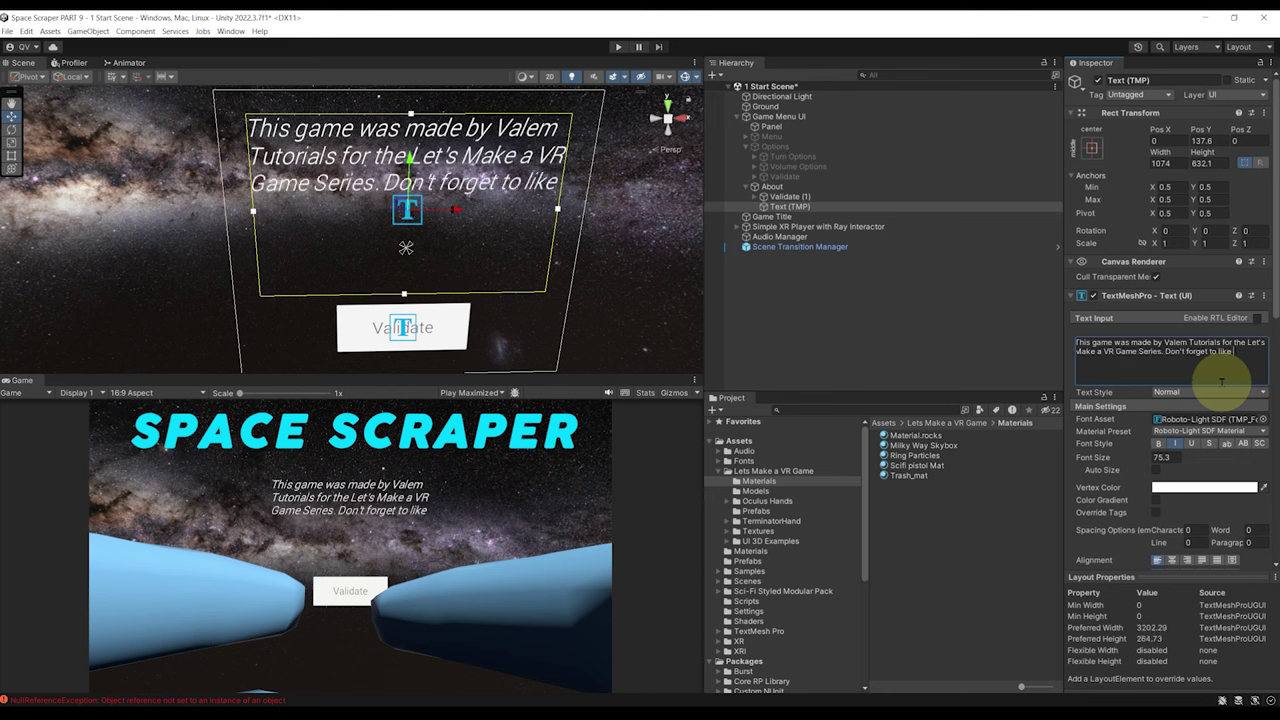
{"action": "type", "text": "D"}
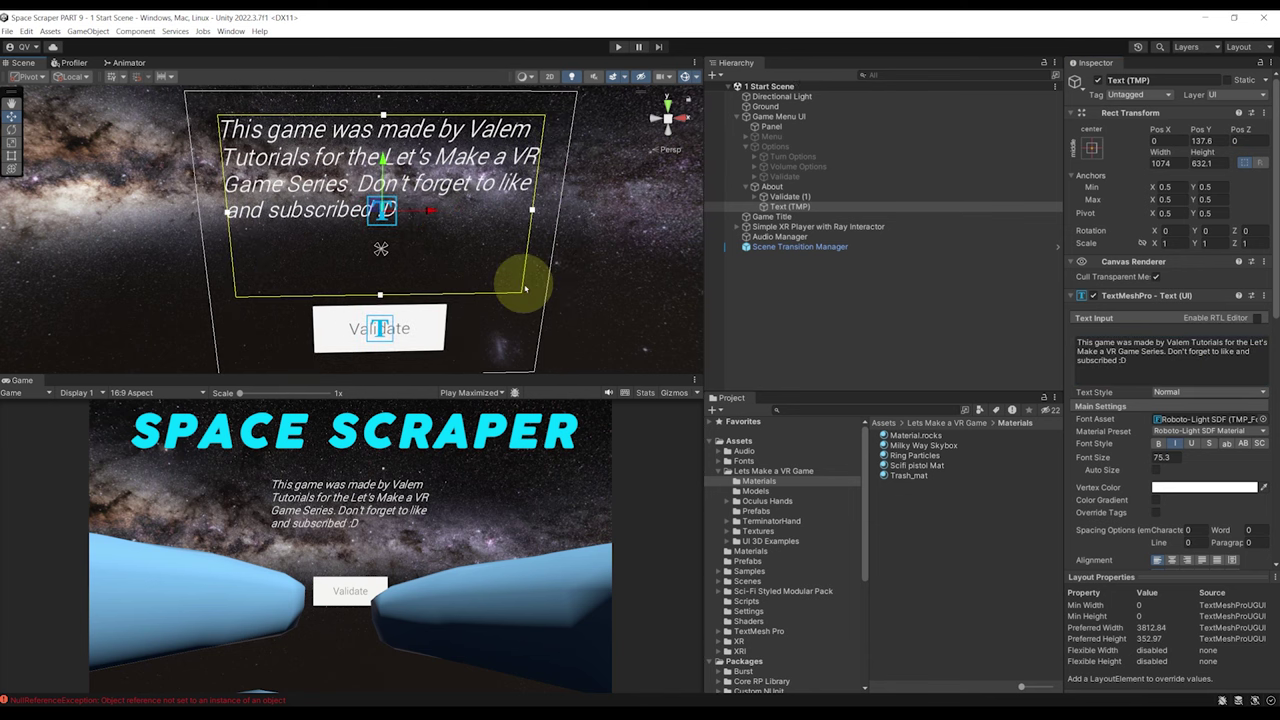
Step: Deactivate the About object and reactivate the Menu object in the Game Menu UI
{"action": "left_click", "coordinate": [770, 187]}
{"action": "left_click", "coordinate": [752, 187]}
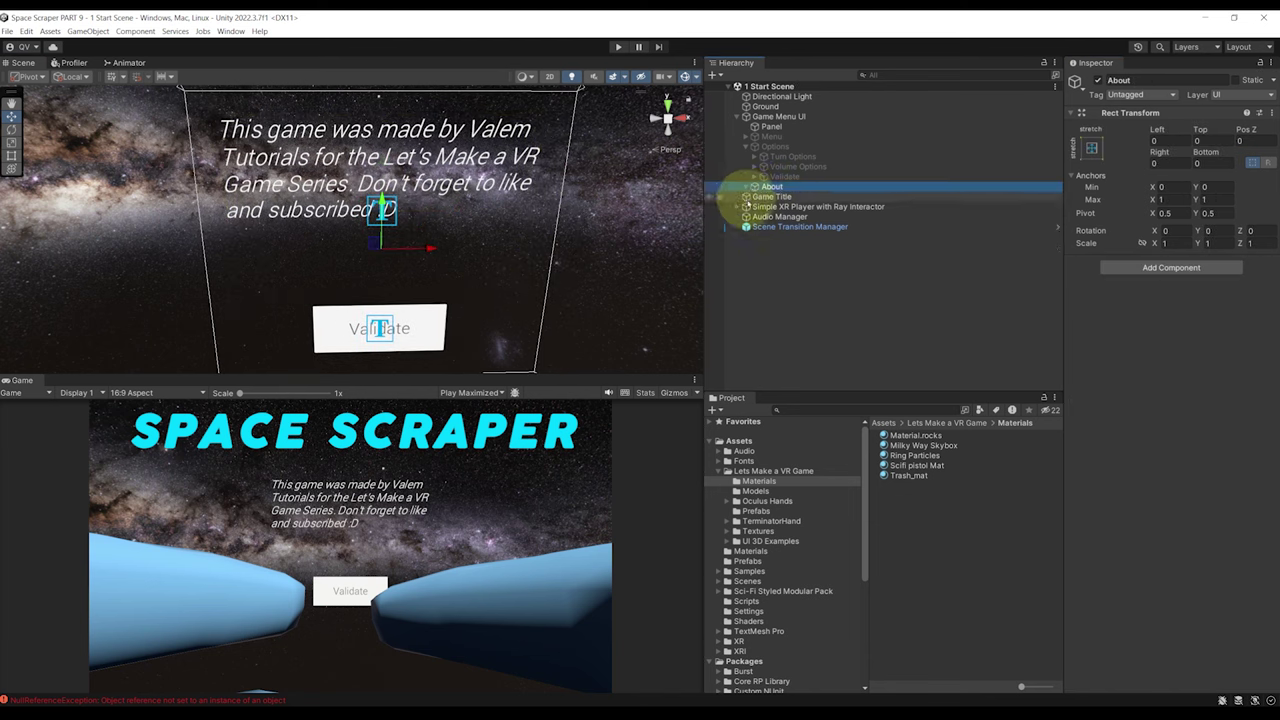
{"action": "left_click", "coordinate": [1097, 82]}
{"action": "left_click", "coordinate": [771, 136]}
{"action": "left_click", "coordinate": [1097, 82]}
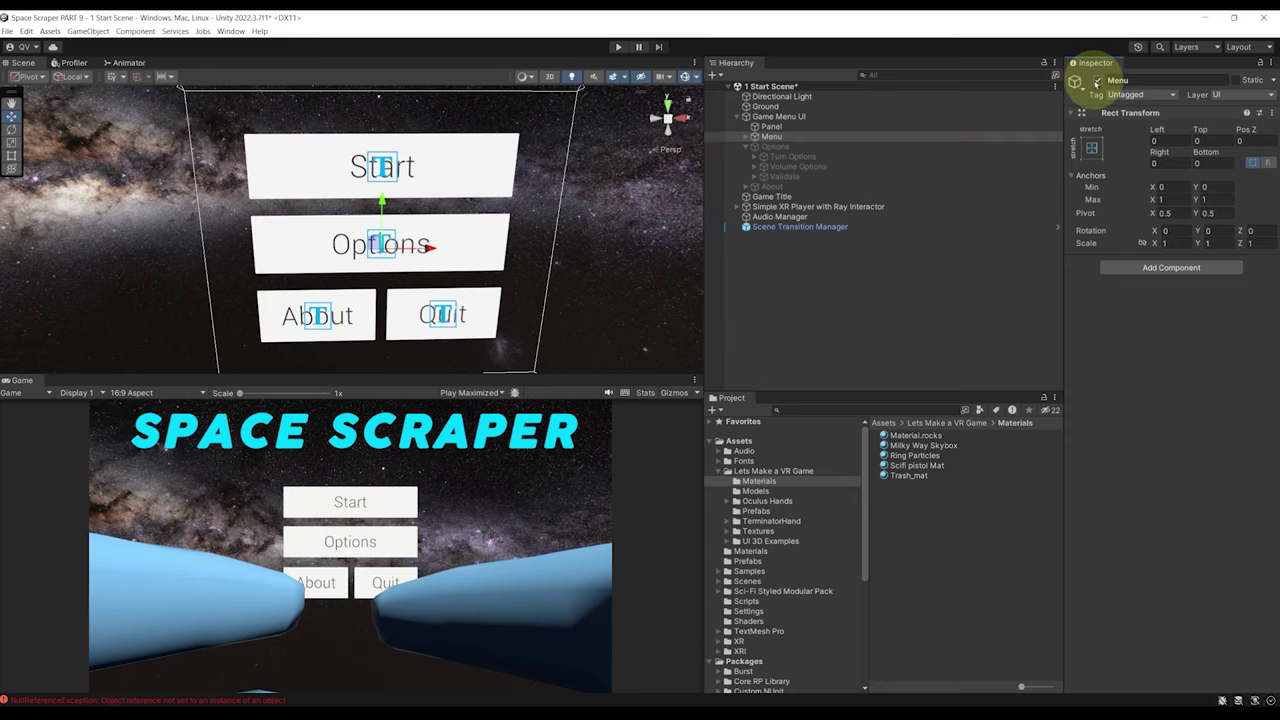
{"action": "scroll", "coordinate": [474, 227], "scroll_direction": "down", "scroll_amount": 5}
{"action": "left_click", "coordinate": [471, 243]}
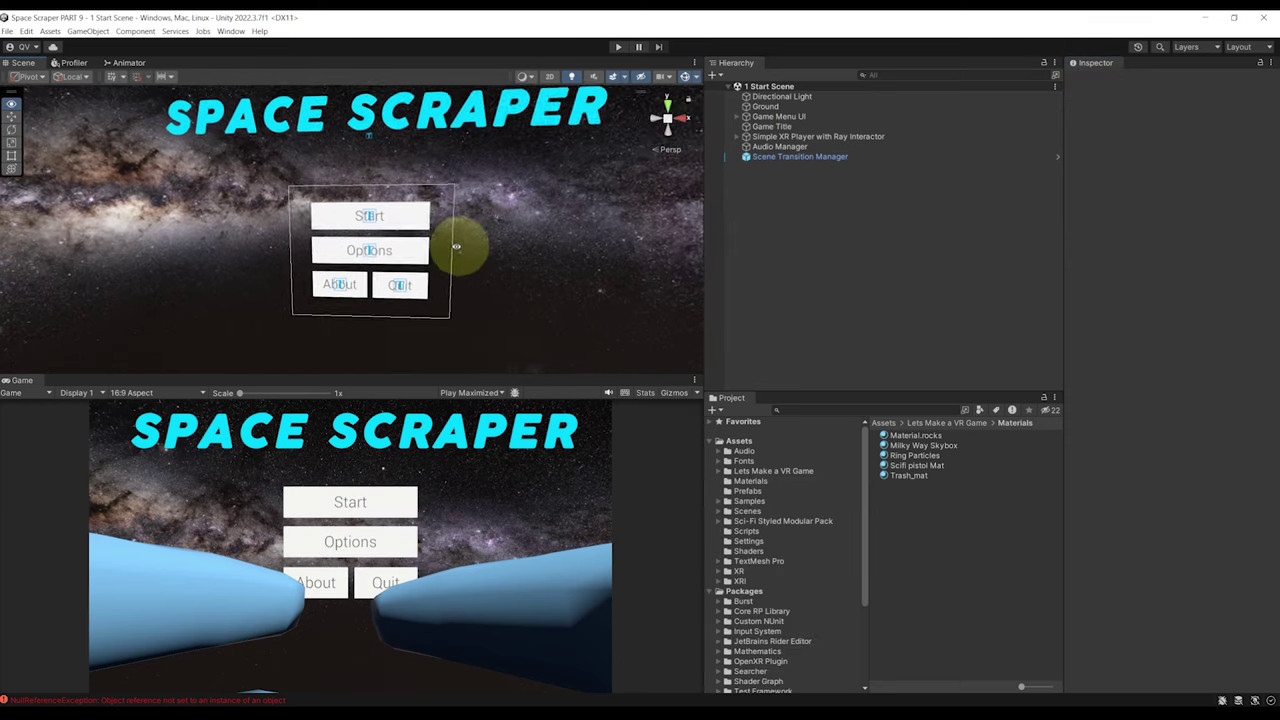
{"action": "left_click_drag", "start_coordinate": [455, 247], "coordinate": [432, 276], "text": "alt"}
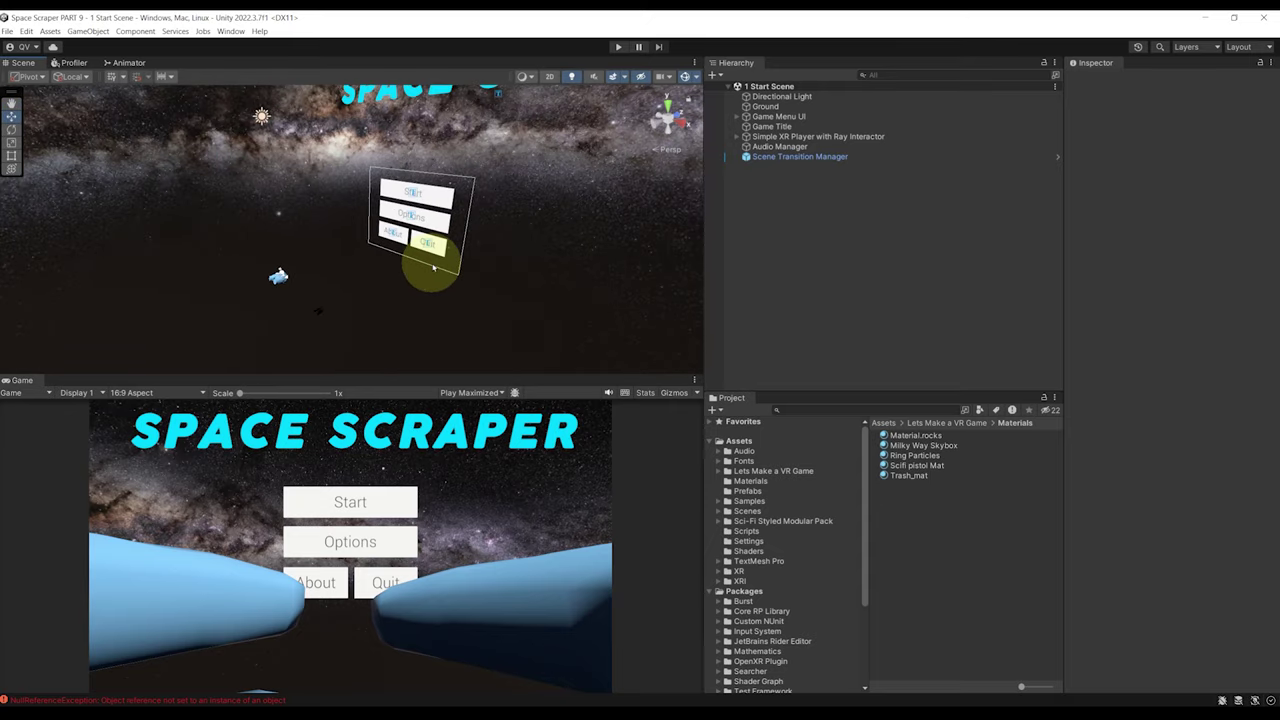
{"action": "left_click_drag", "start_coordinate": [277, 217], "coordinate": [383, 207], "text": "alt"}
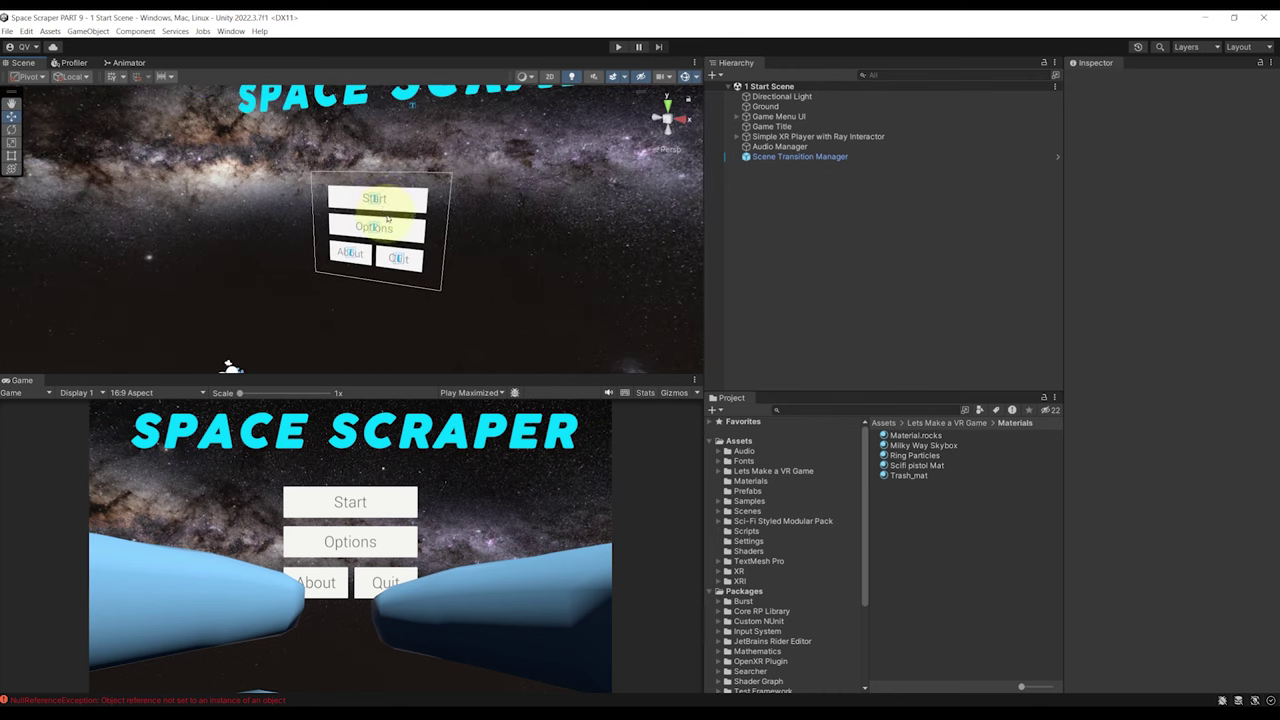
{"action": "left_click_drag", "start_coordinate": [447, 246], "coordinate": [420, 245], "text": "alt"}
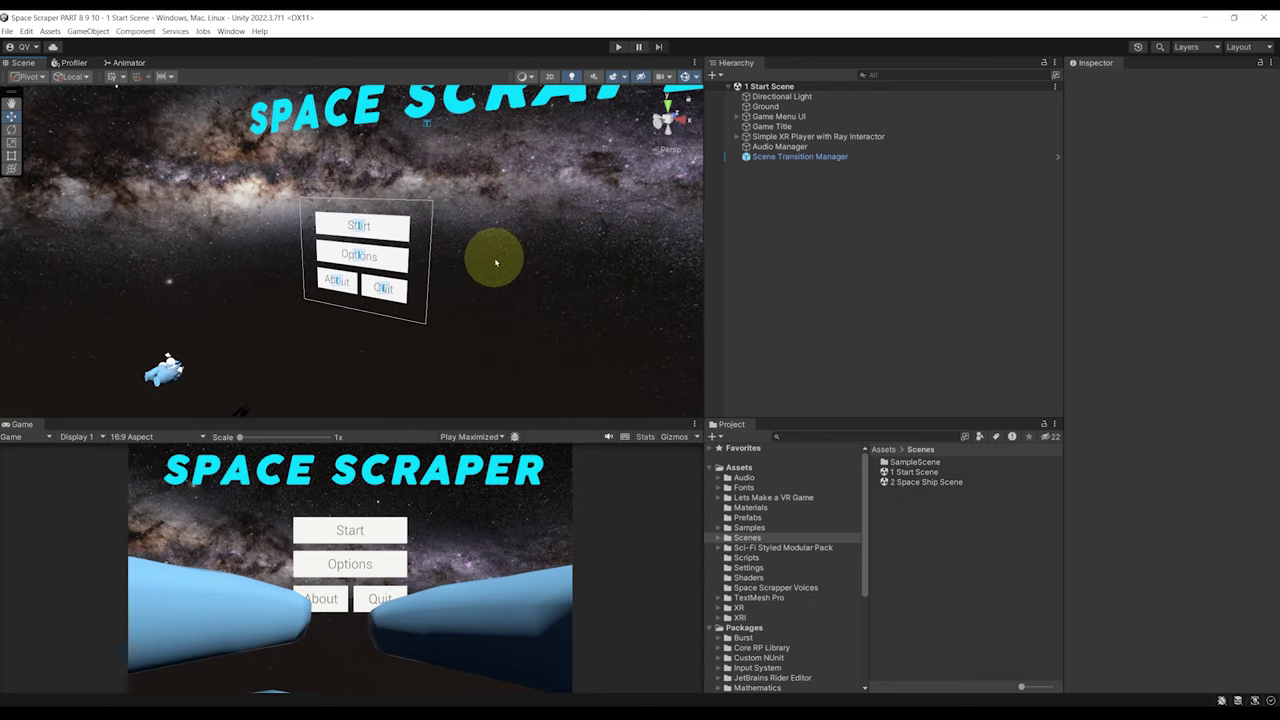
{"action": "mouse_move", "coordinate": [497, 260]}
{"action": "left_mouse_down", "text": "alt"}
{"action": "mouse_move", "coordinate": [438, 300]}
{"action": "mouse_move", "coordinate": [516, 309]}
{"action": "mouse_move", "coordinate": [497, 280]}
{"action": "mouse_move", "coordinate": [517, 266]}
{"action": "left_mouse_up", "text": "alt"}
Step: Examine the Scene Transition Manager's settings and the Fader Screen placed under the start scene player's Main Camera
{"action": "left_click", "coordinate": [853, 160]}
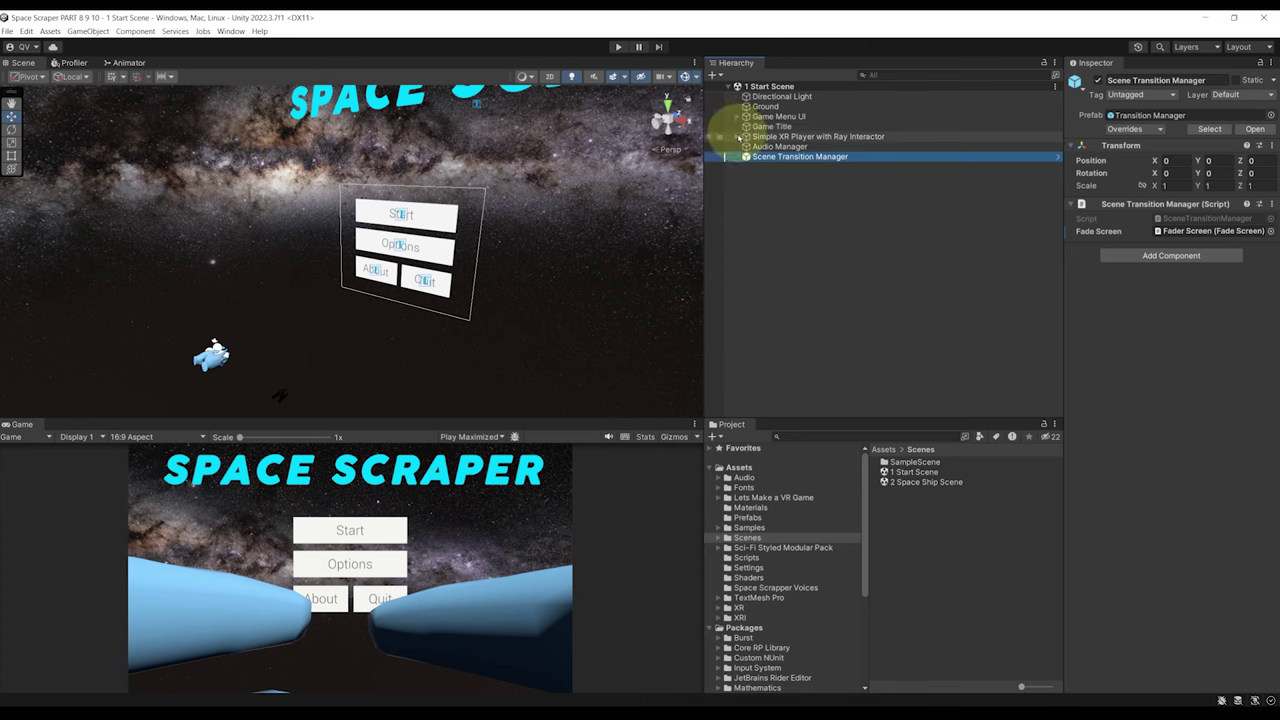
{"action": "left_click", "coordinate": [737, 136]}
{"action": "left_click", "coordinate": [746, 176]}
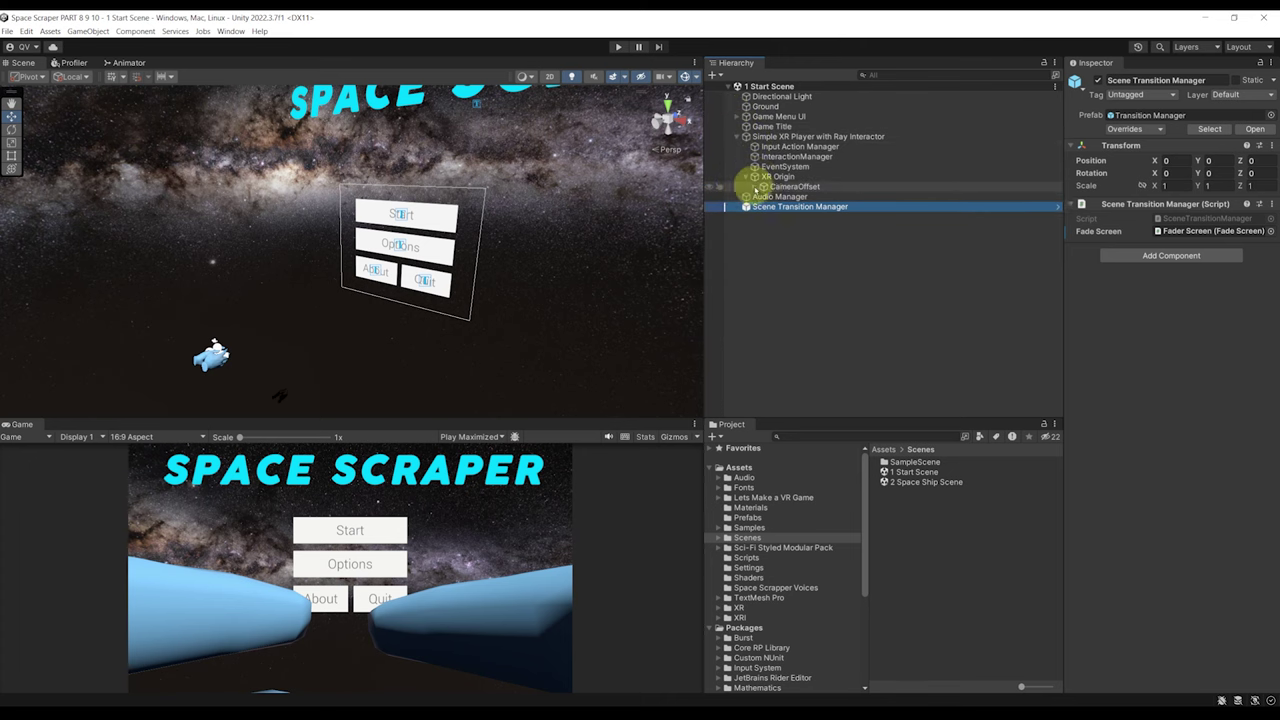
{"action": "left_click", "coordinate": [755, 186]}
{"action": "left_click", "coordinate": [765, 196]}
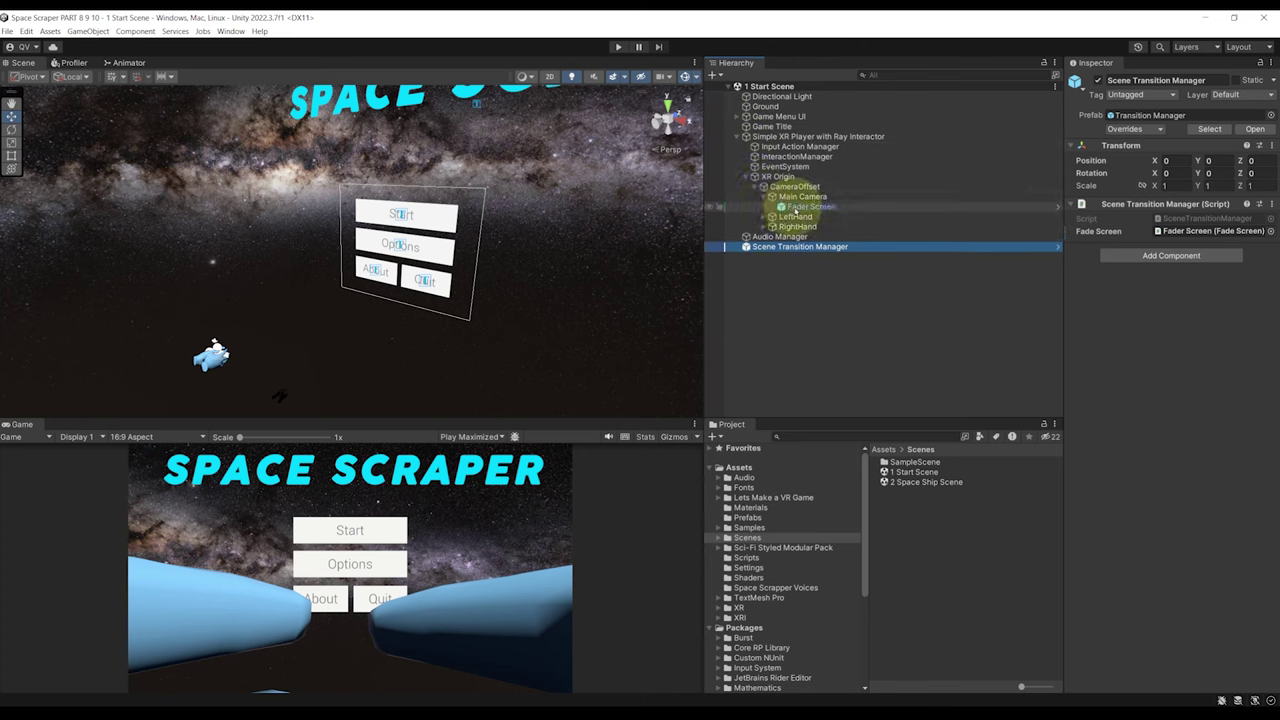
{"action": "left_click", "coordinate": [803, 206]}
{"action": "key", "text": "f"}
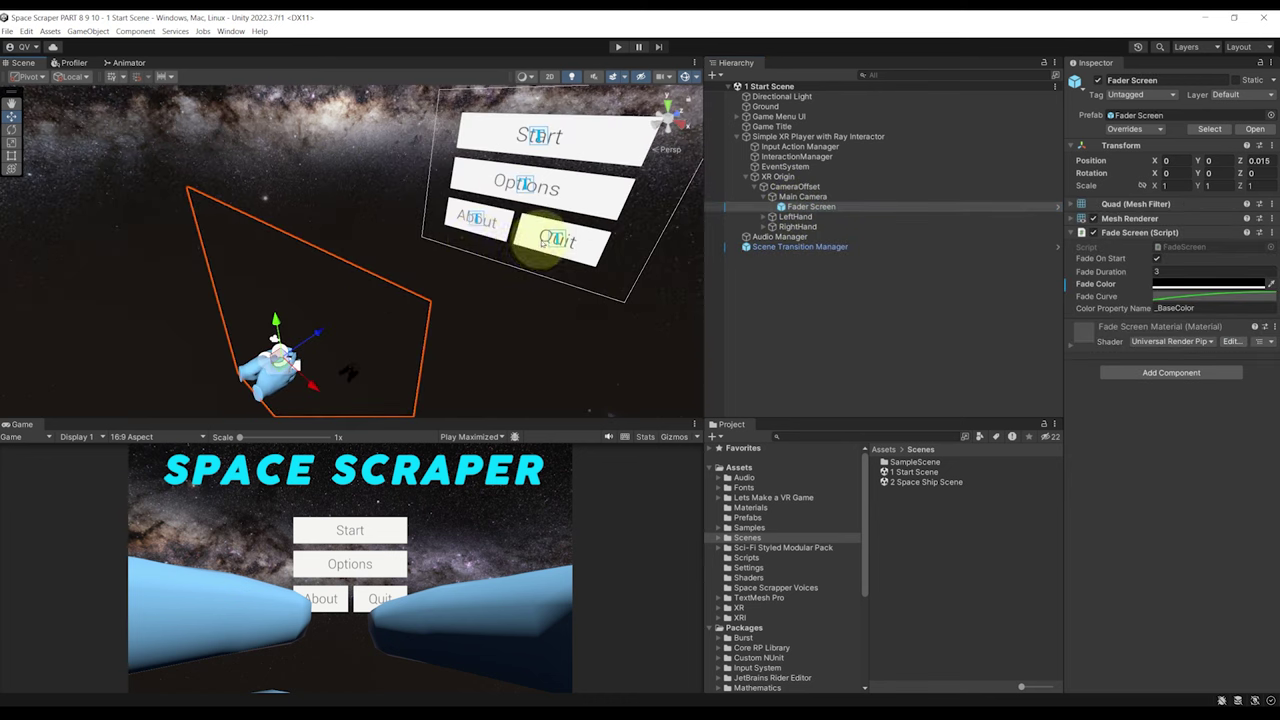
{"action": "left_click_drag", "start_coordinate": [545, 240], "coordinate": [650, 270], "text": "alt"}
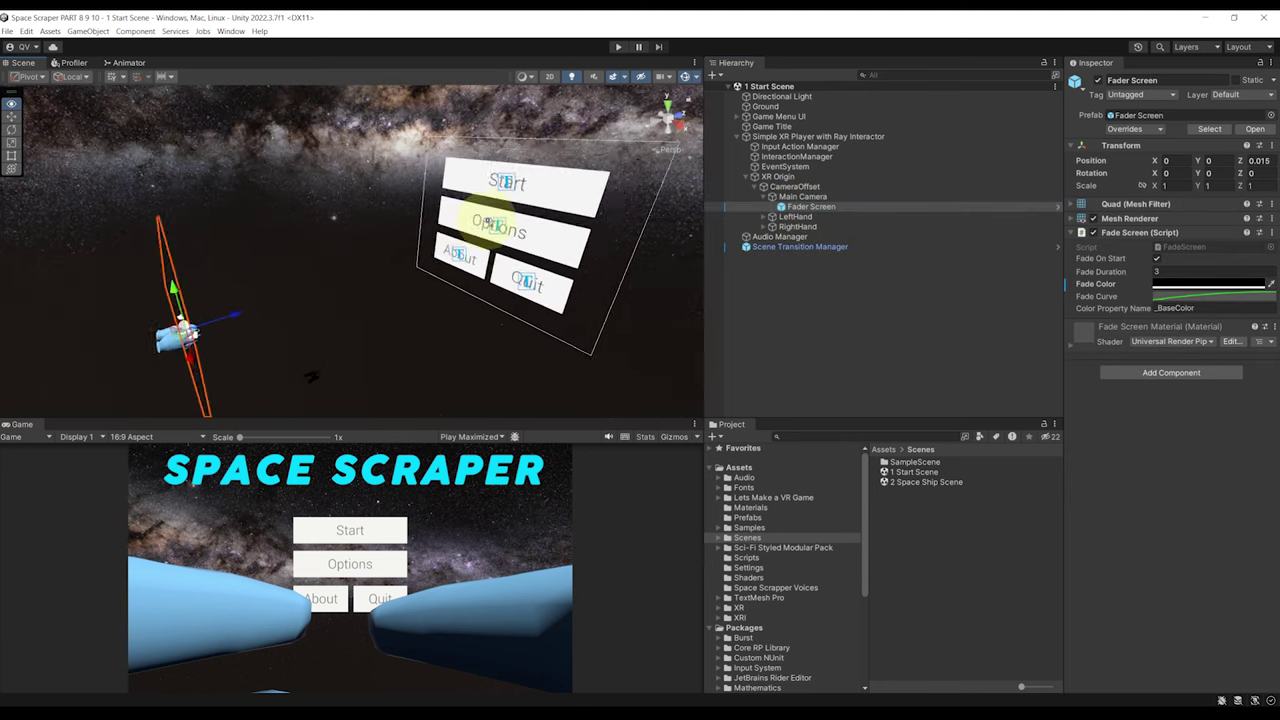
Step: Open the 2 Space Ship Scene and add the Transition Manager prefab to its hierarchy
{"action": "double_click", "coordinate": [915, 483]}
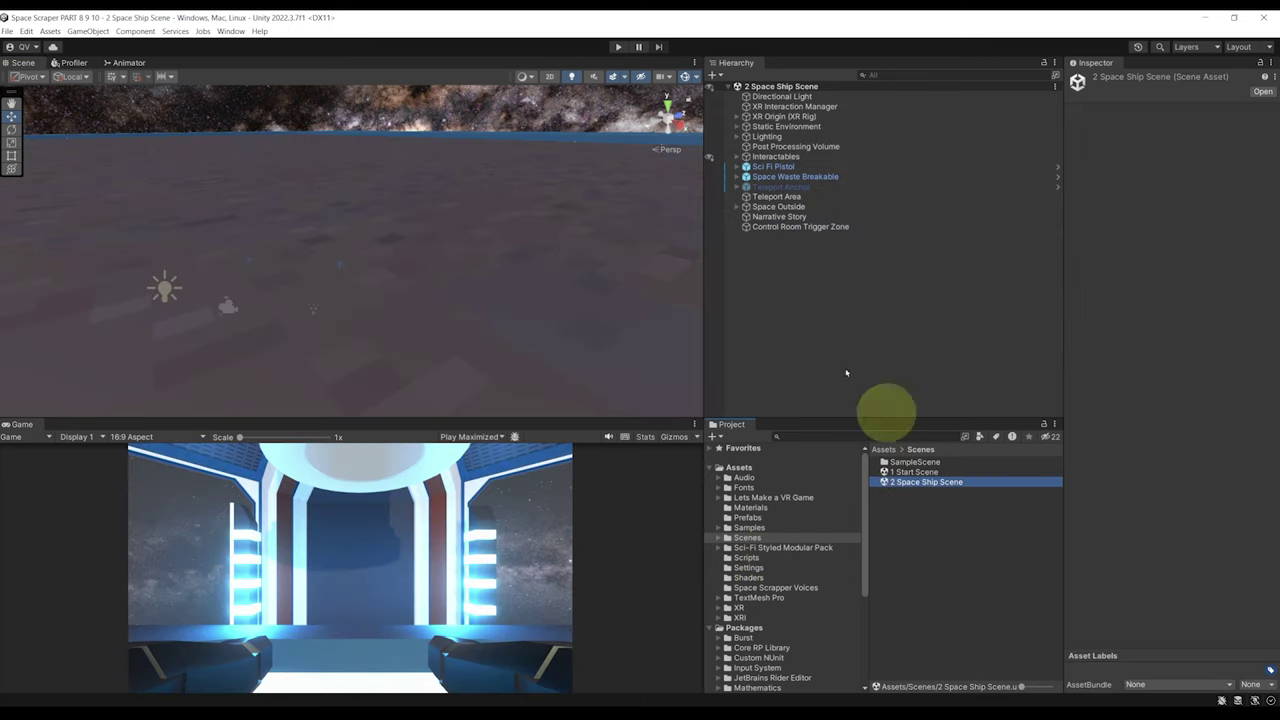
{"action": "left_click", "coordinate": [748, 517]}
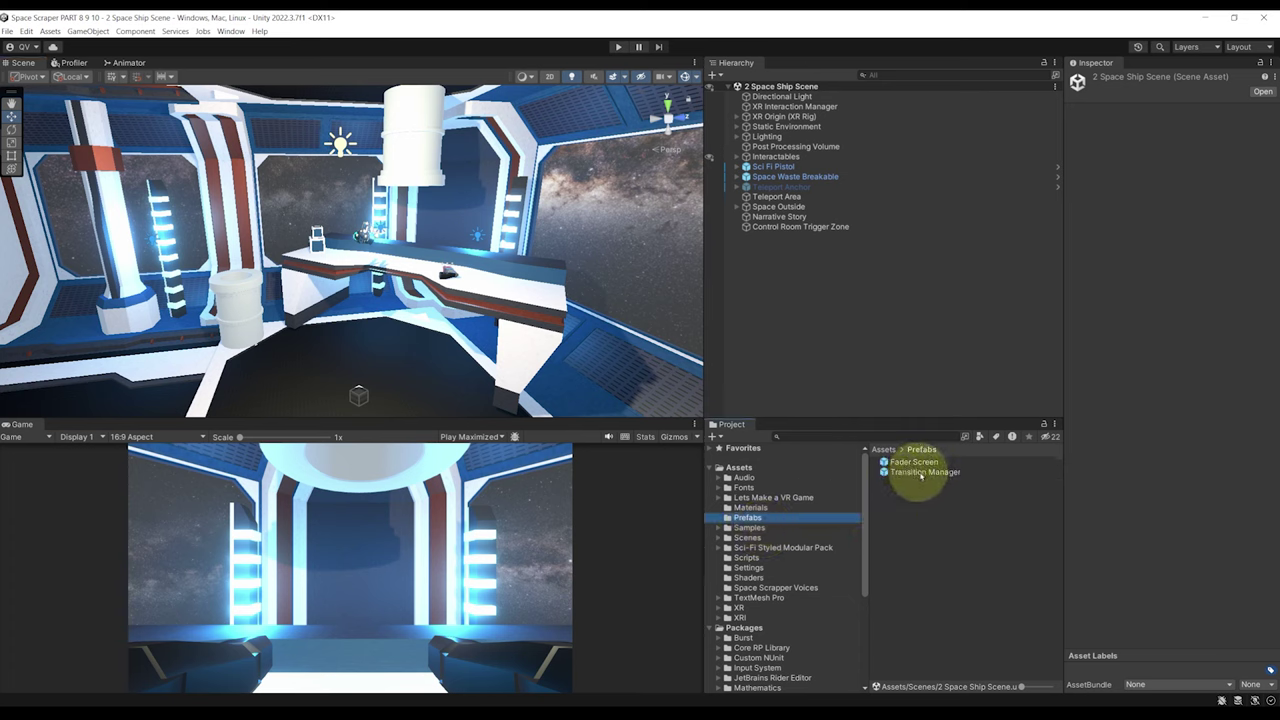
{"action": "left_click_drag", "start_coordinate": [919, 474], "coordinate": [833, 338]}
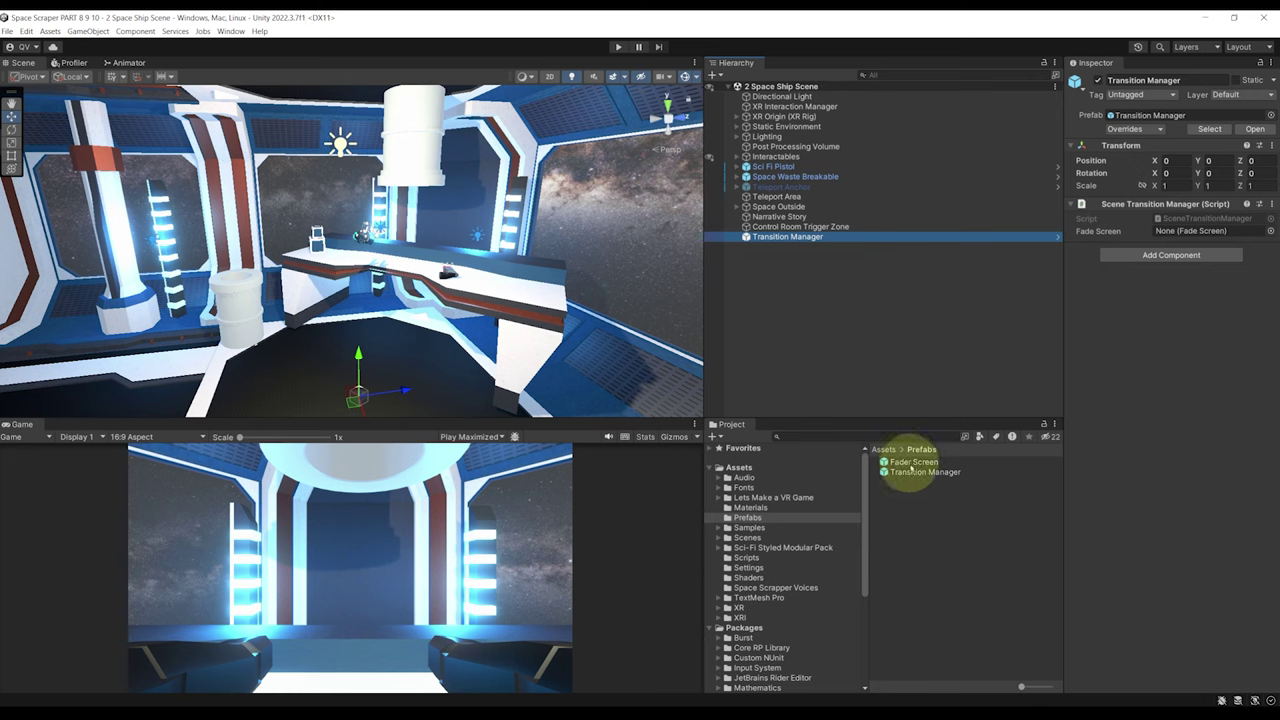
Step: Add the Fader Screen prefab as a child of the XR Origin's Main Camera and check the camera's clipping plane settings
{"action": "left_click_drag", "start_coordinate": [911, 463], "coordinate": [795, 141]}
{"action": "double_click", "coordinate": [795, 146]}
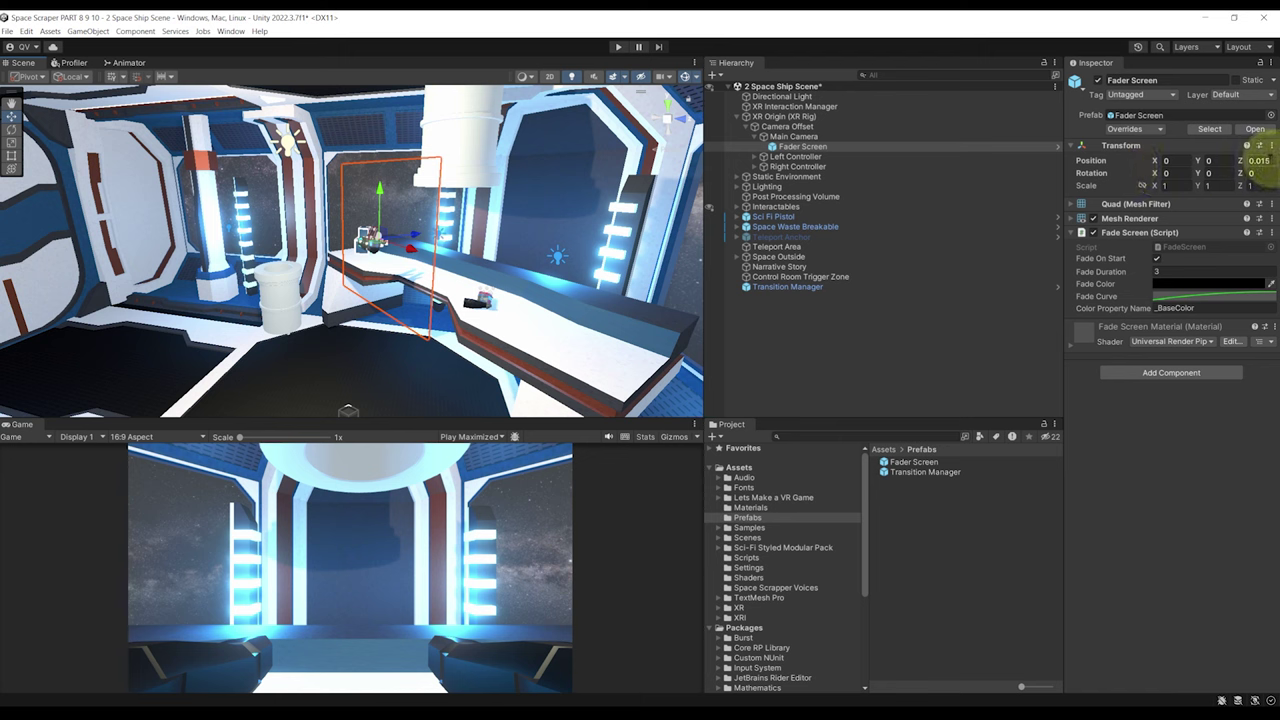
{"action": "left_click", "coordinate": [793, 136]}
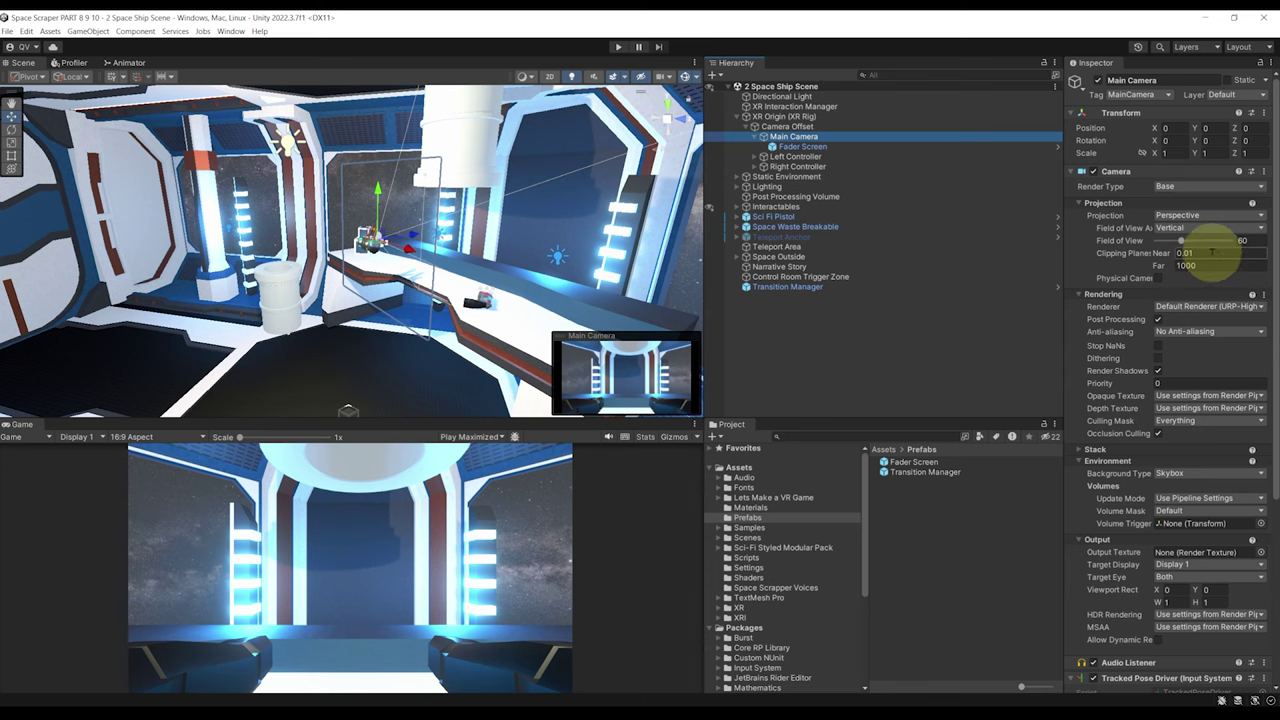
{"action": "left_click", "coordinate": [829, 147]}
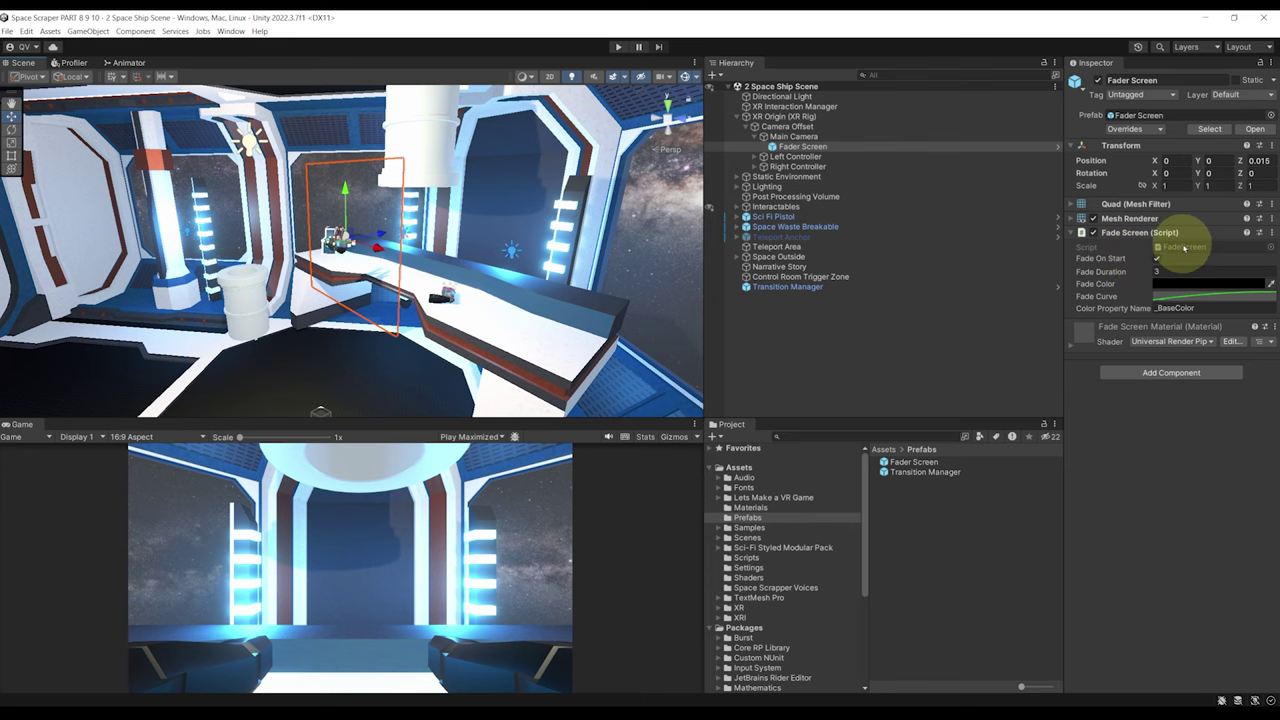
Step: Set the Game view's play behavior to Play Focused and run the space ship scene to test the fade
{"action": "left_click", "coordinate": [470, 436]}
{"action": "left_click", "coordinate": [470, 447]}
{"action": "left_click", "coordinate": [618, 47]}
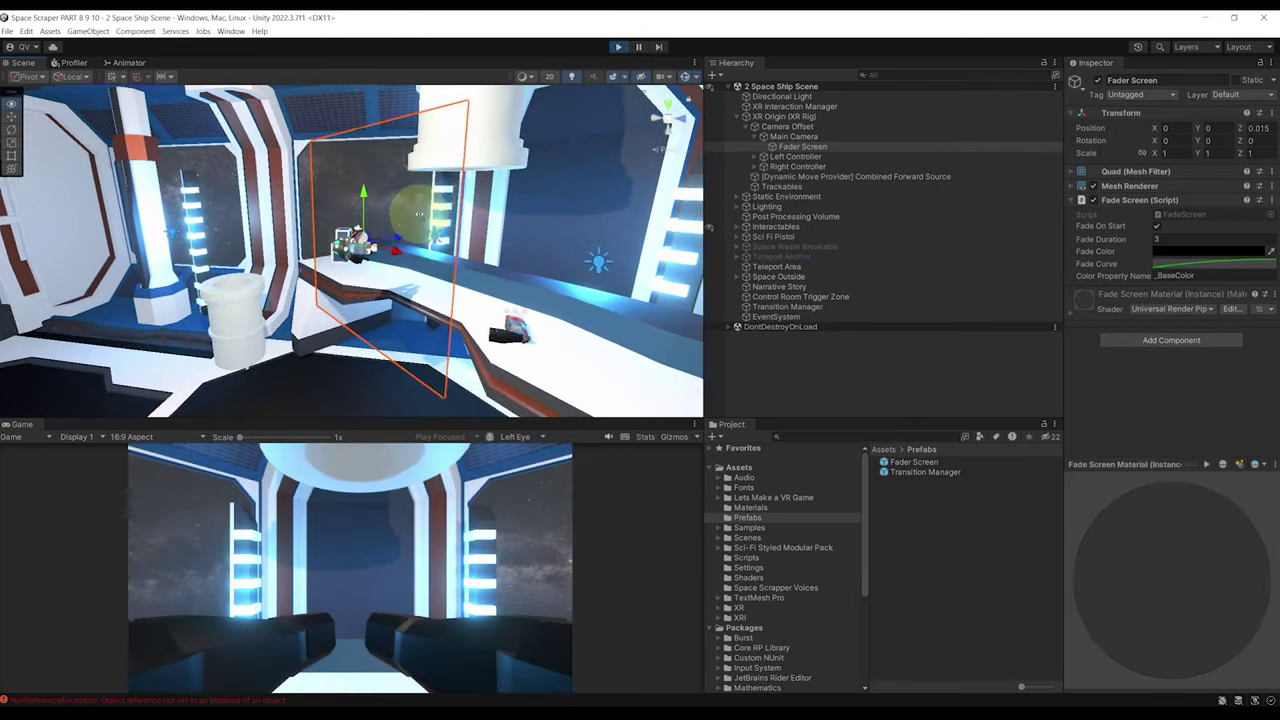
Step: Stop the test run and set the Fader Screen's Fade Duration to 1
{"action": "left_click", "coordinate": [619, 47]}
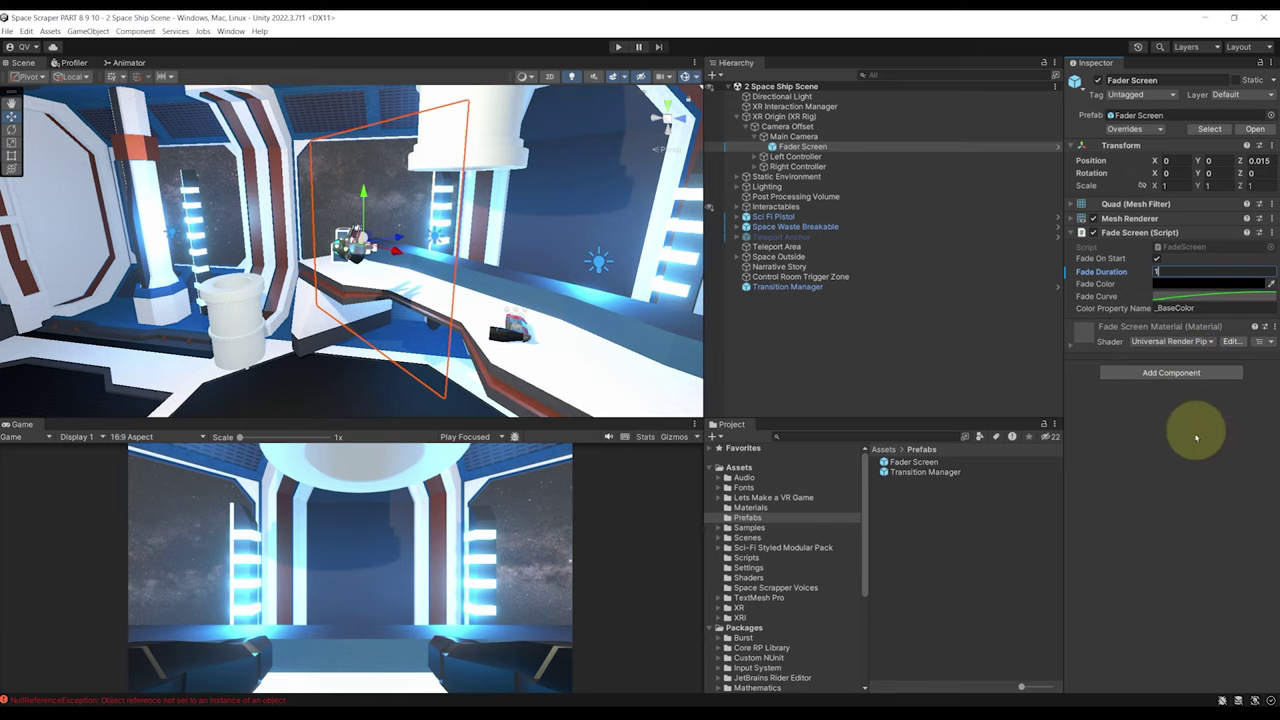
{"action": "left_click", "coordinate": [737, 117]}
Step: Open the Timeline window for the Narrative Story object and dock it beside the Game view
{"action": "mouse_move", "coordinate": [552, 220]}
{"action": "right_mouse_down"}
{"action": "mouse_move", "coordinate": [571, 194]}
{"action": "mouse_move", "coordinate": [571, 213]}
{"action": "right_mouse_up"}
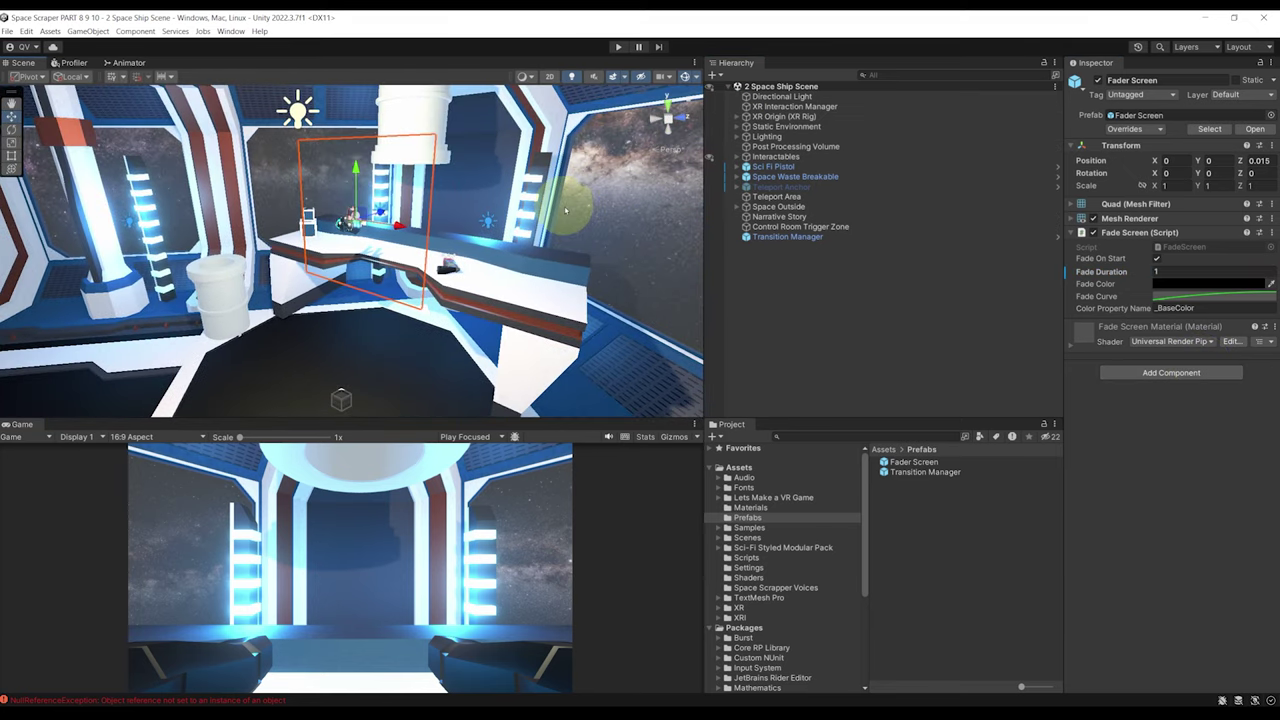
{"action": "right_click_drag", "start_coordinate": [628, 216], "coordinate": [499, 199]}
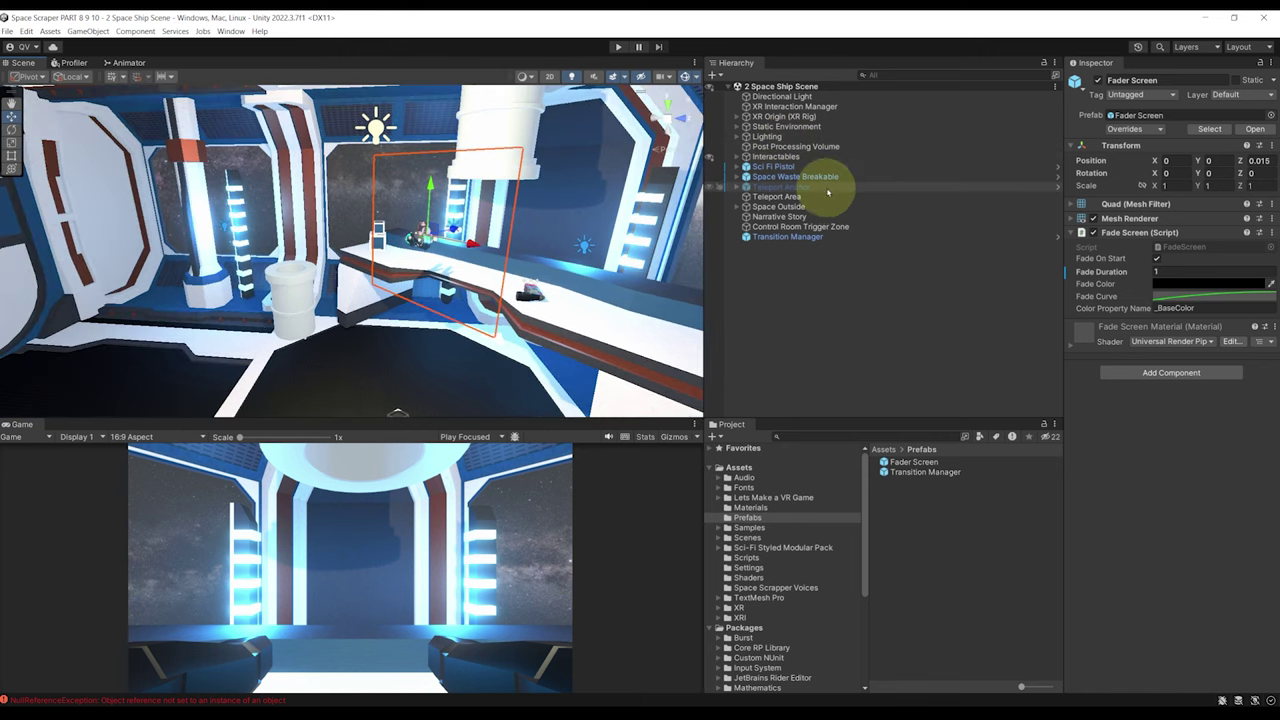
{"action": "right_click_drag", "start_coordinate": [680, 245], "coordinate": [527, 245]}
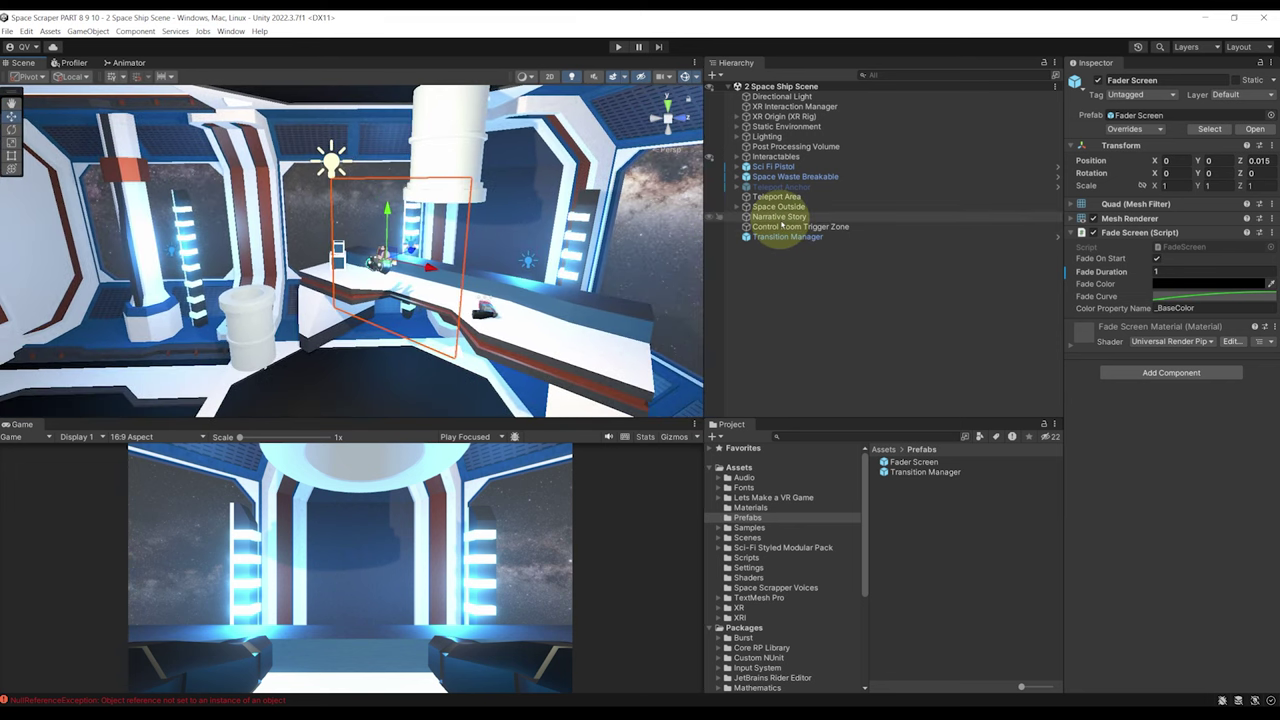
{"action": "left_click", "coordinate": [779, 217]}
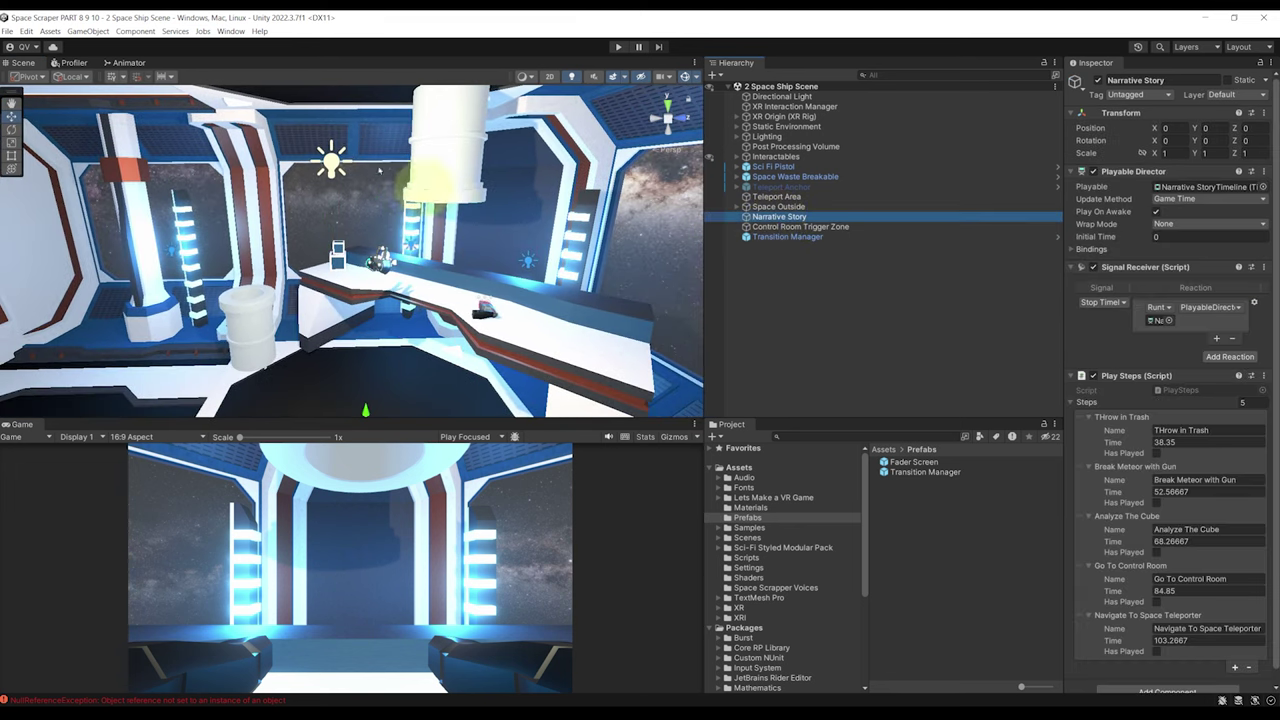
{"action": "left_click", "coordinate": [231, 31]}
{"action": "mouse_move", "coordinate": [329, 243]}
{"action": "left_click", "coordinate": [415, 238]}
{"action": "left_click_drag", "start_coordinate": [176, 62], "coordinate": [100, 423]}
{"action": "right_click_drag", "start_coordinate": [435, 298], "coordinate": [530, 292]}
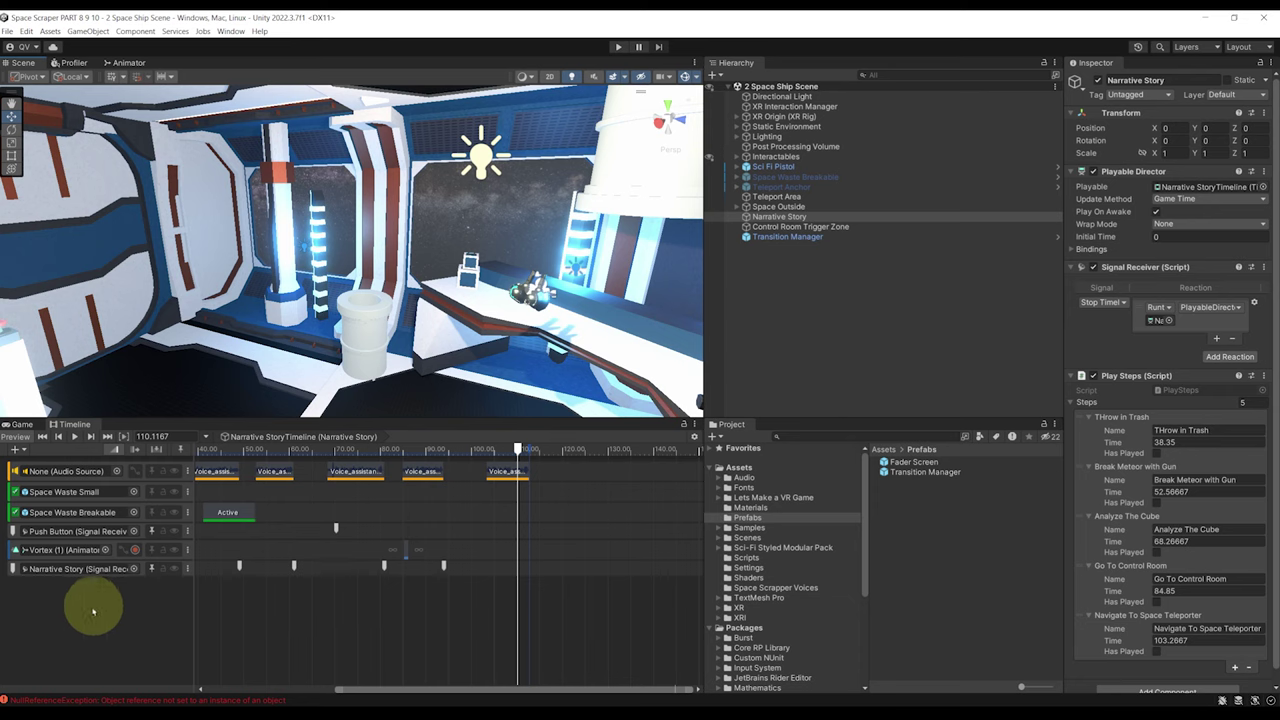
Step: Add a new signal track below the existing tracks in the Narrative Story timeline
{"action": "right_click", "coordinate": [68, 587]}
{"action": "left_click", "coordinate": [134, 668]}
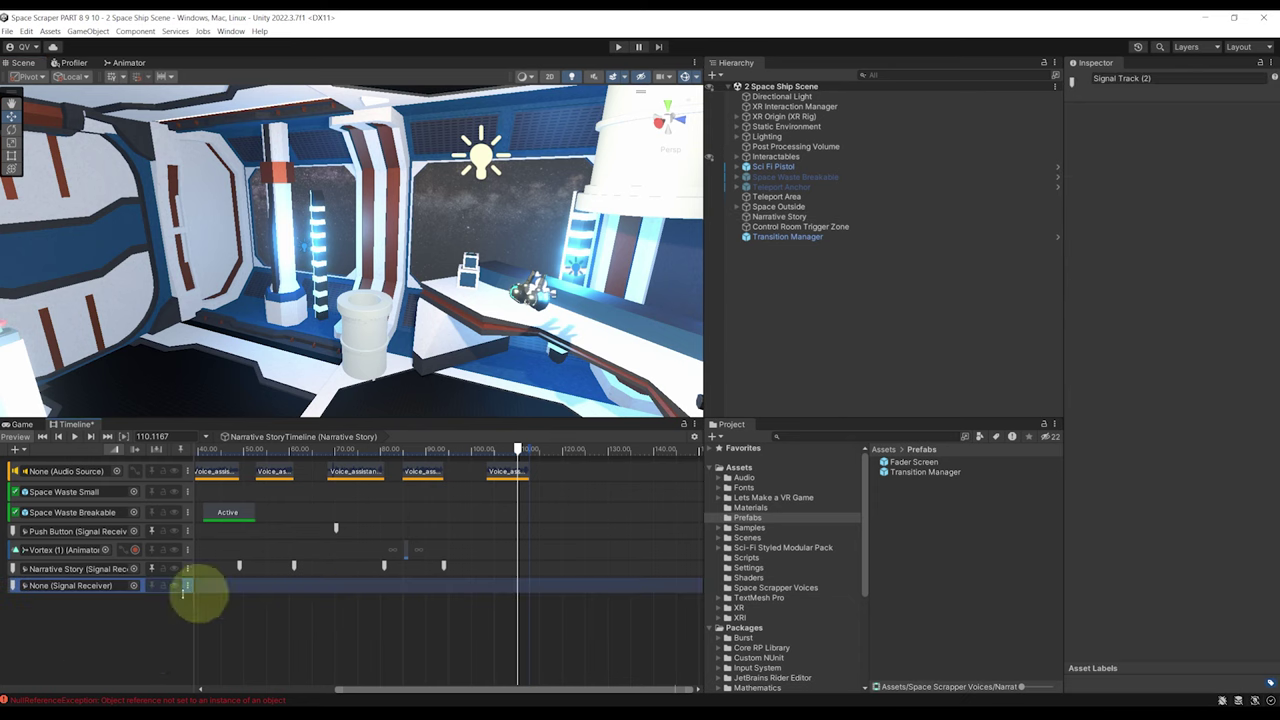
Step: Assign the Fader Screen object to the Fade Screen property of the Transition Manager's Scene Transition Manager script
{"action": "left_click", "coordinate": [809, 237]}
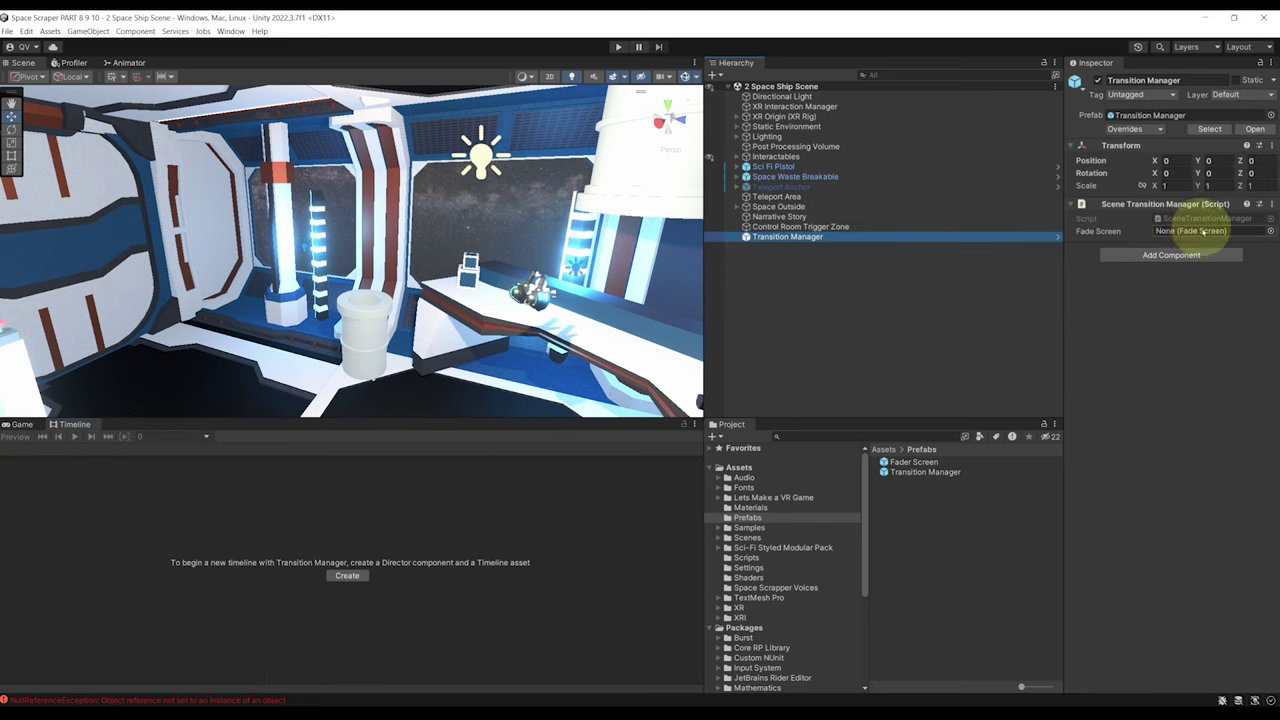
{"action": "left_click", "coordinate": [1270, 231]}
{"action": "double_click", "coordinate": [727, 273]}
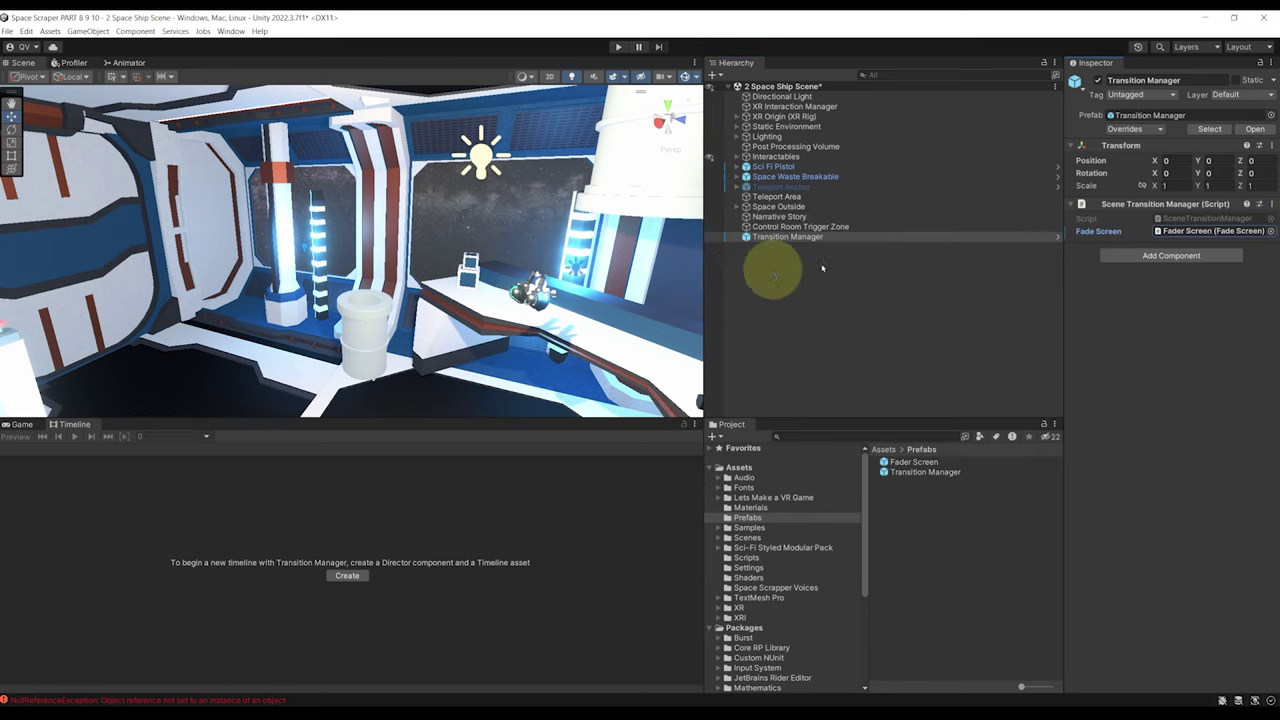
Step: Add a Signal Receiver component to the Transition Manager
{"action": "left_click", "coordinate": [797, 237]}
{"action": "left_click", "coordinate": [1171, 255]}
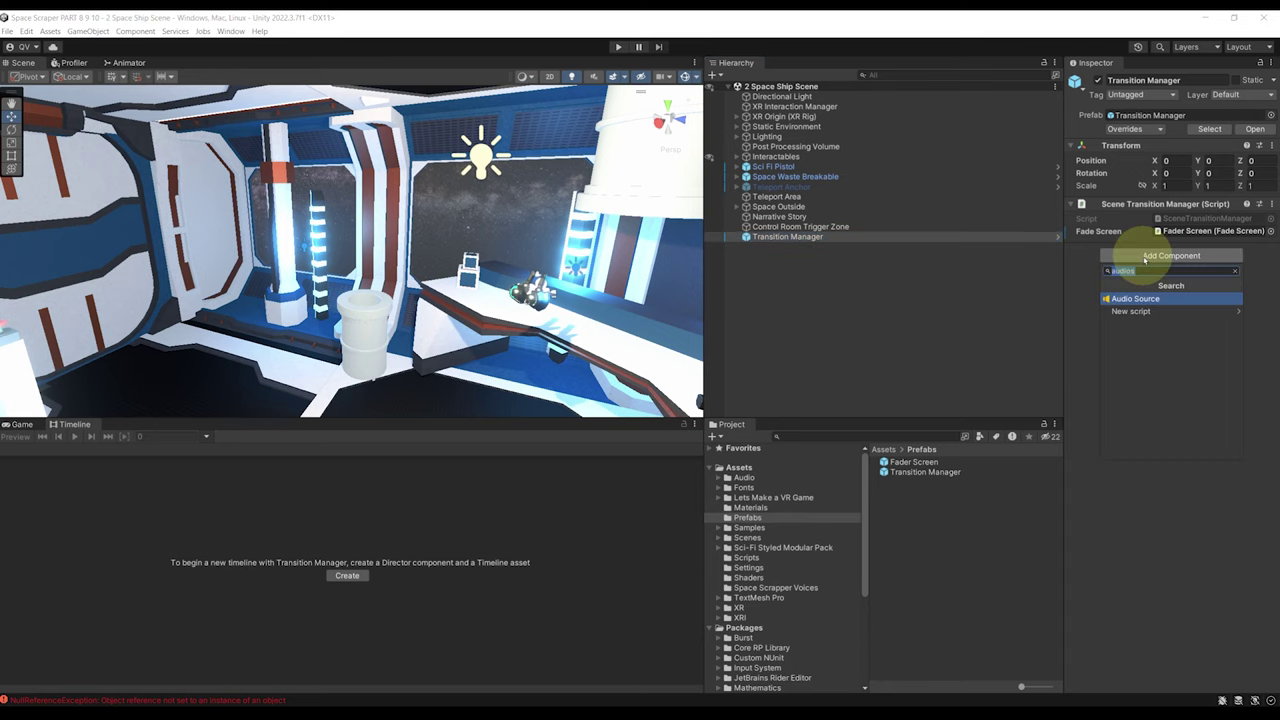
{"action": "type", "text": "signal"}
{"action": "key", "text": "Return"}
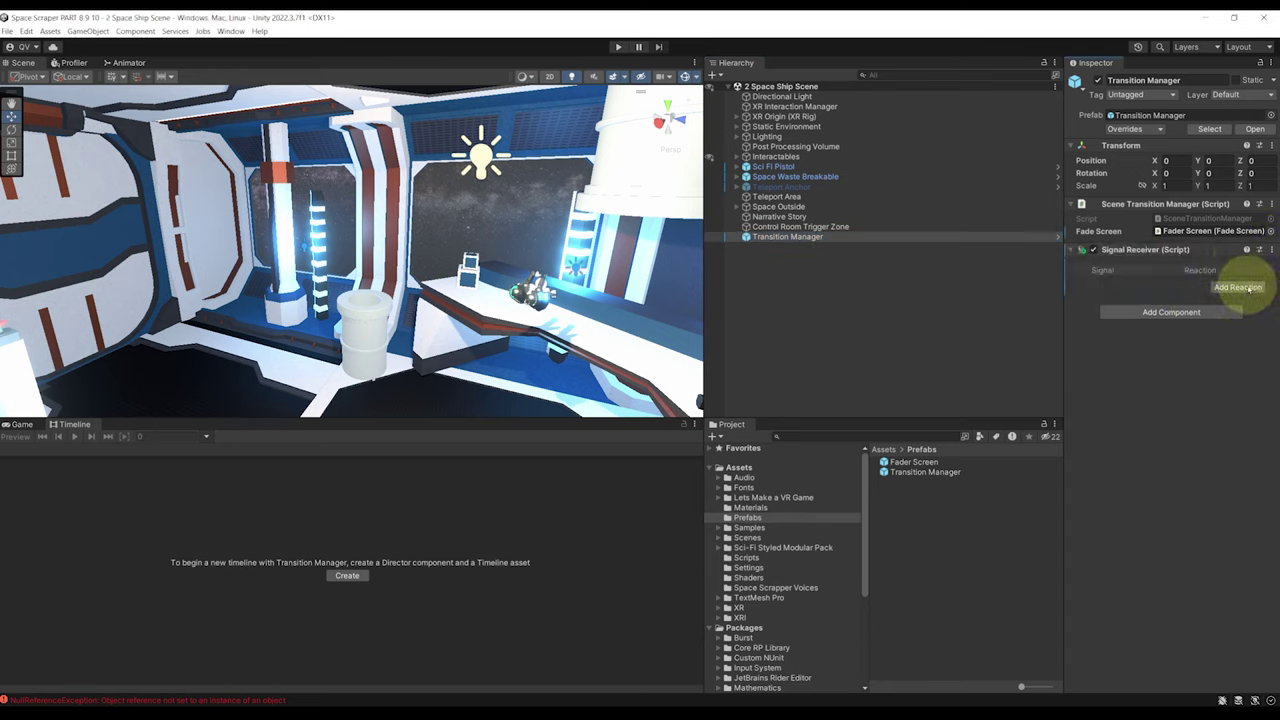
Step: Add a reaction to the Transition Manager's Signal Receiver and create a new signal for it named End Of Game
{"action": "left_click", "coordinate": [1238, 287]}
{"action": "left_click", "coordinate": [1123, 287]}
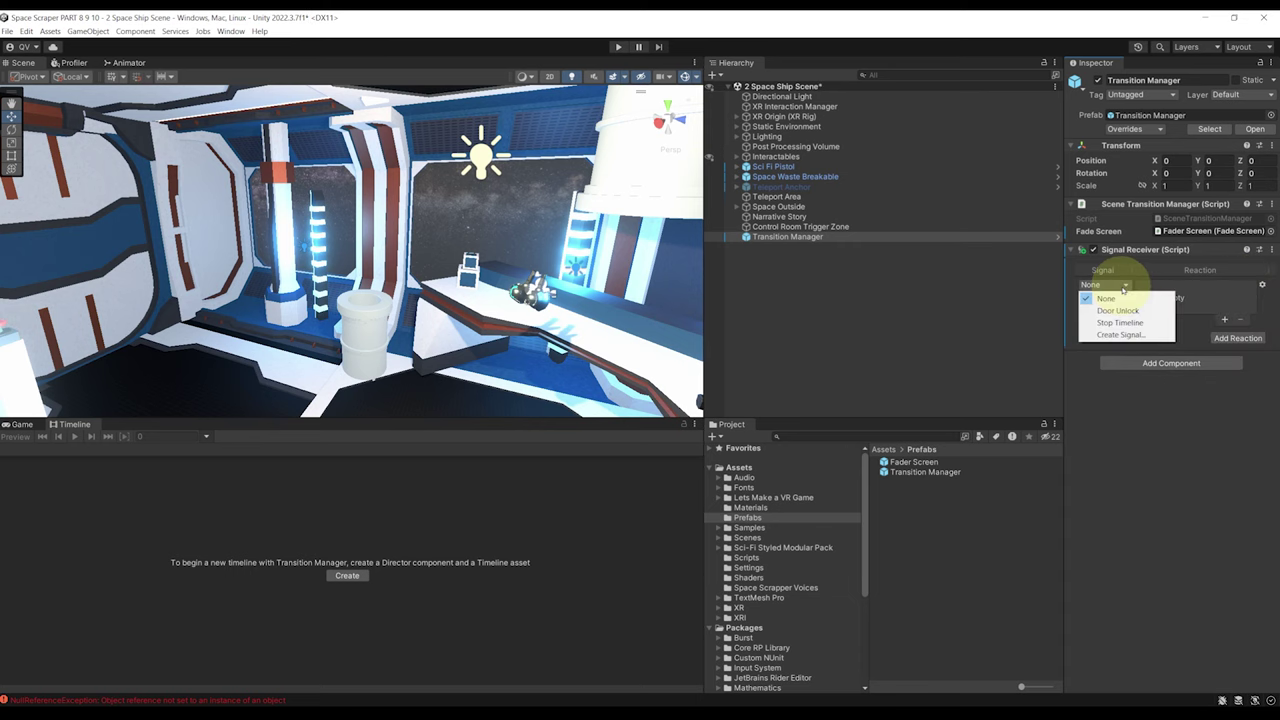
{"action": "left_click", "coordinate": [1120, 334]}
{"action": "type", "text": "End"}
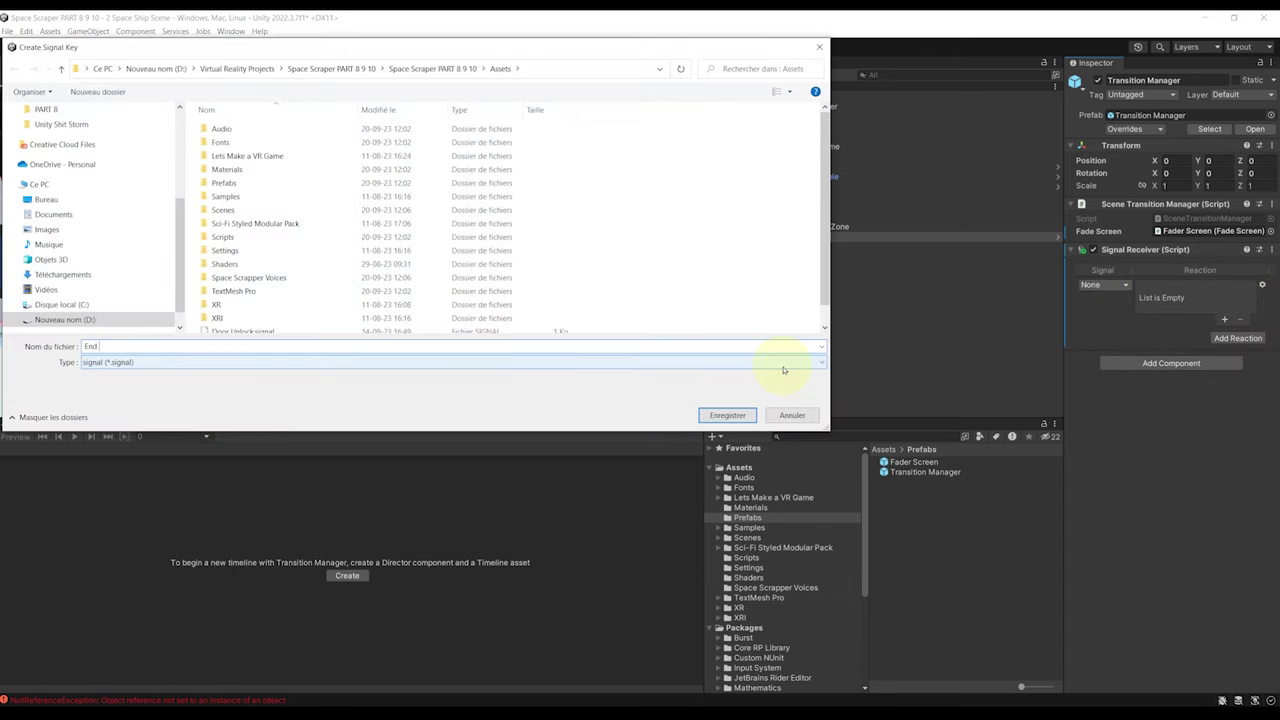
{"action": "type", "text": " Of Game"}
{"action": "key", "text": "Return"}
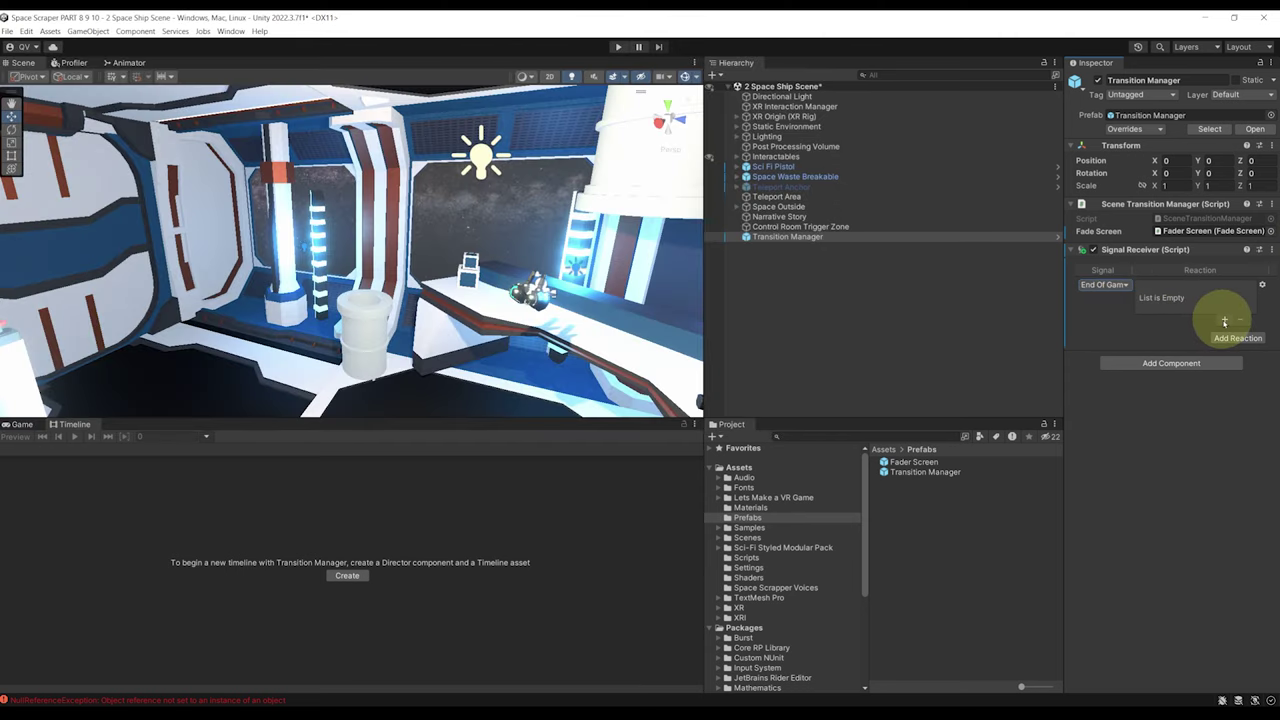
Step: Make the End Of Game reaction call SceneTransitionManager.GoToSceneAsync on the Transition Manager with scene index 0
{"action": "left_click", "coordinate": [1224, 321]}
{"action": "left_click_drag", "start_coordinate": [1114, 203], "coordinate": [1166, 308]}
{"action": "left_click", "coordinate": [1214, 289]}
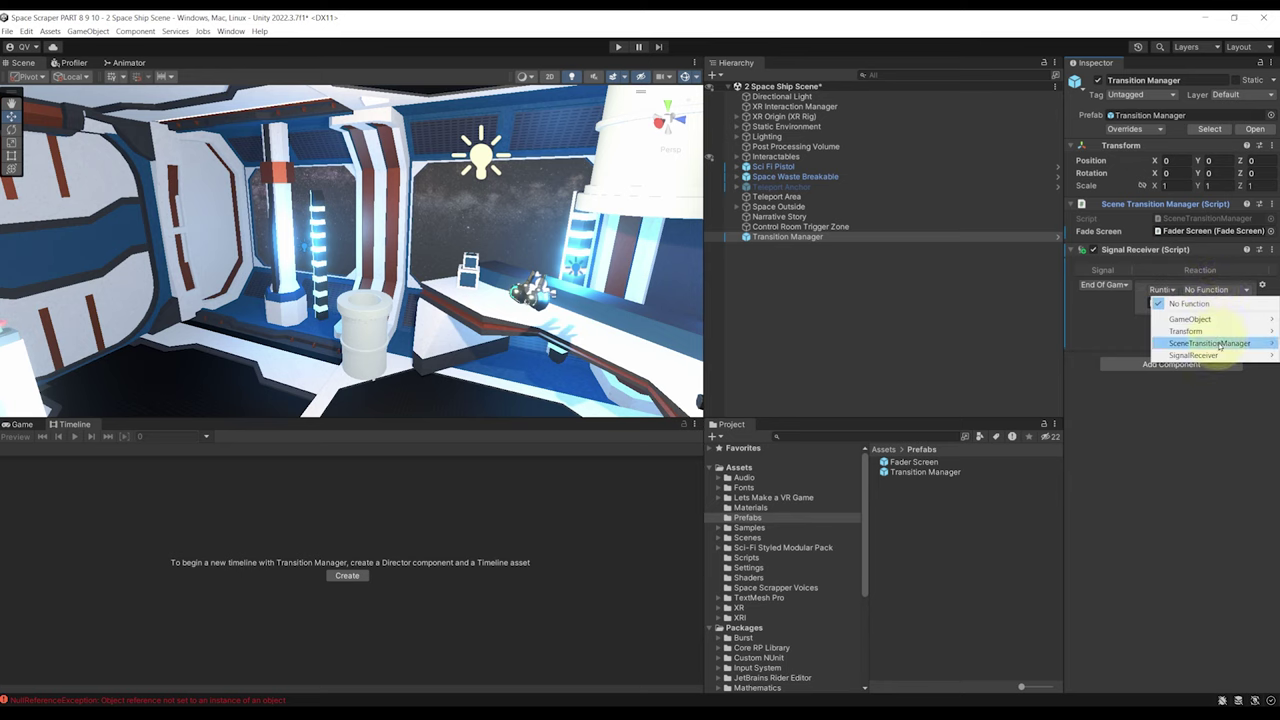
{"action": "mouse_move", "coordinate": [1219, 345]}
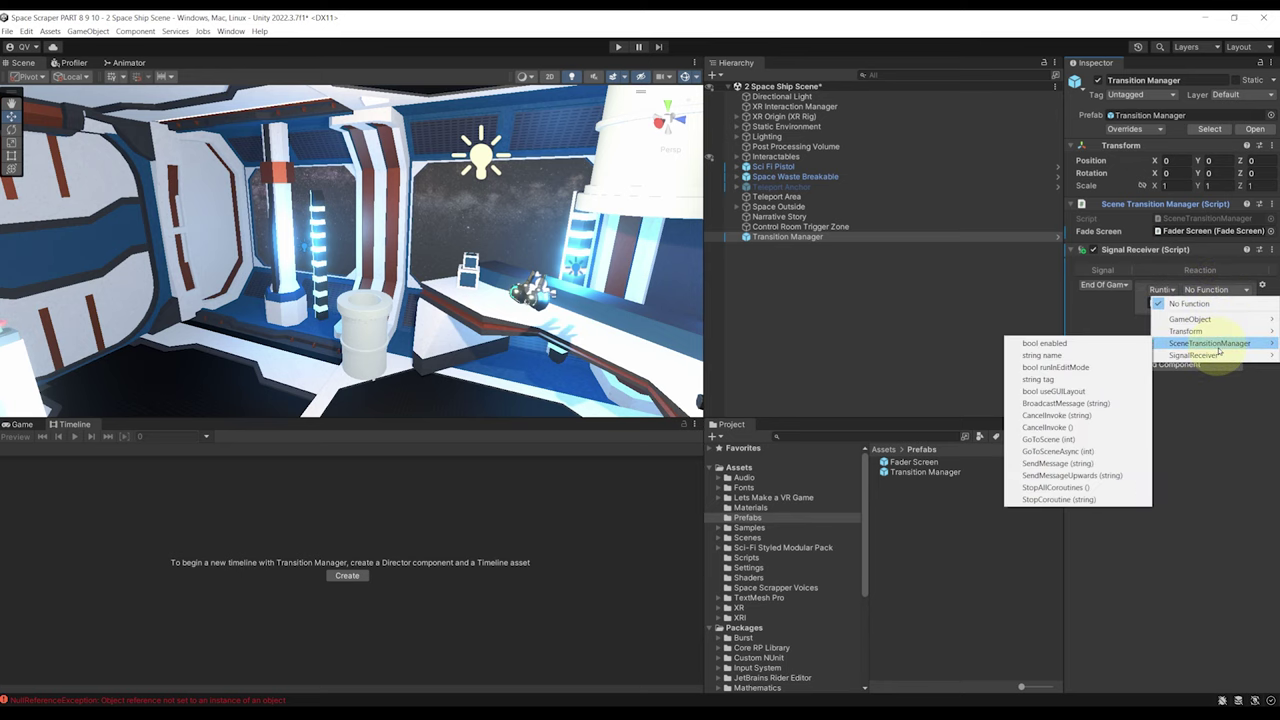
{"action": "left_click", "coordinate": [1080, 452]}
{"action": "left_click_drag", "start_coordinate": [1065, 362], "coordinate": [815, 335]}
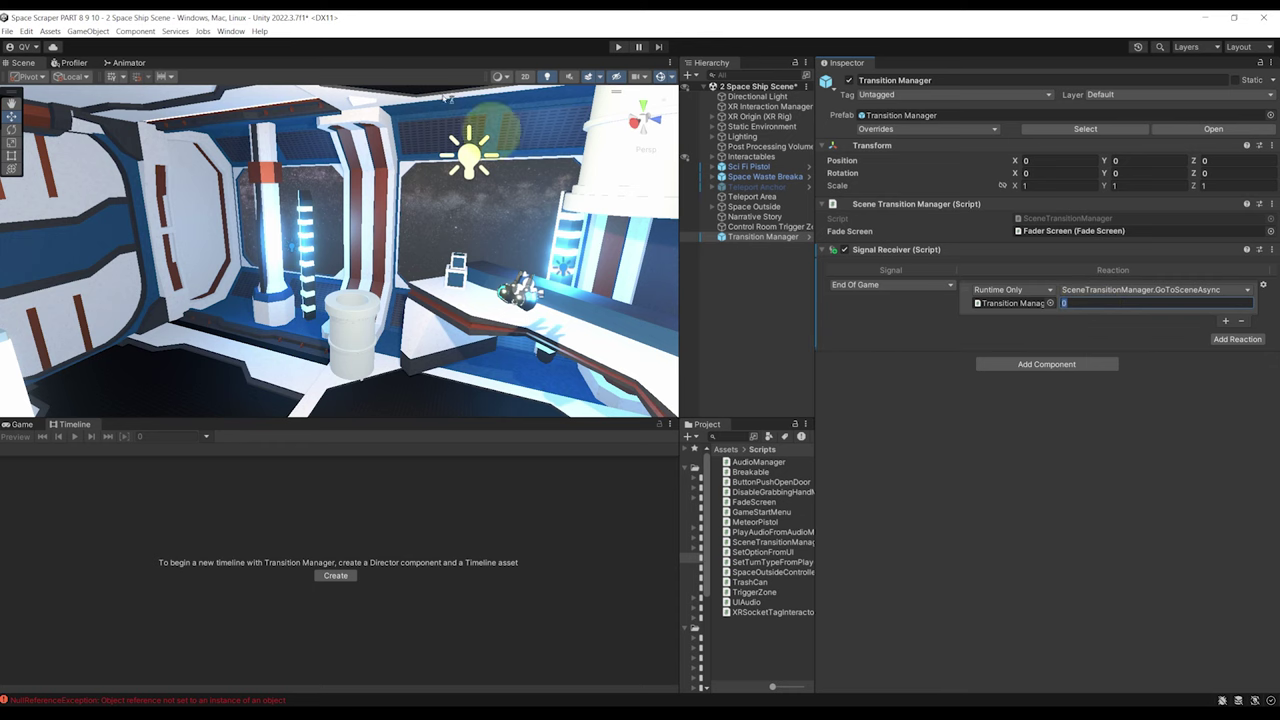
Step: Check the build indexes of the start scene and the space ship scene in the Build Settings
{"action": "left_click", "coordinate": [14, 31]}
{"action": "left_click", "coordinate": [40, 163]}
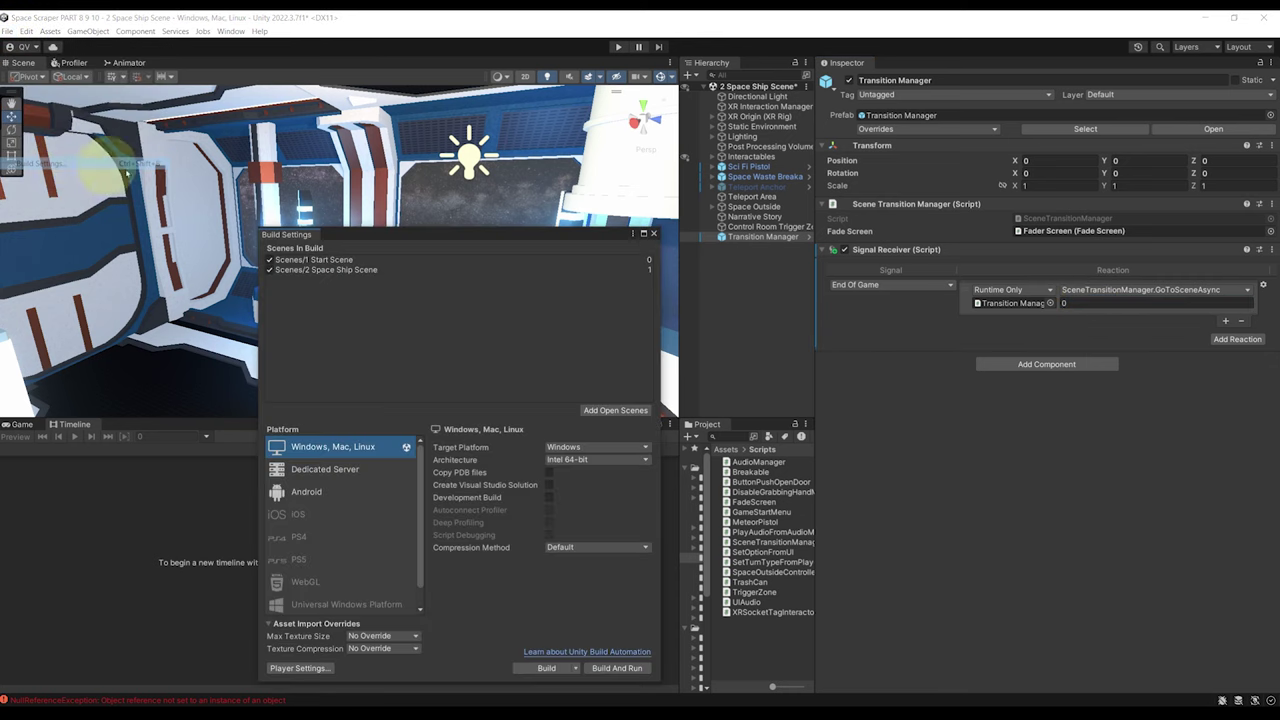
{"action": "left_click_drag", "start_coordinate": [395, 240], "coordinate": [474, 250]}
{"action": "left_click", "coordinate": [440, 270]}
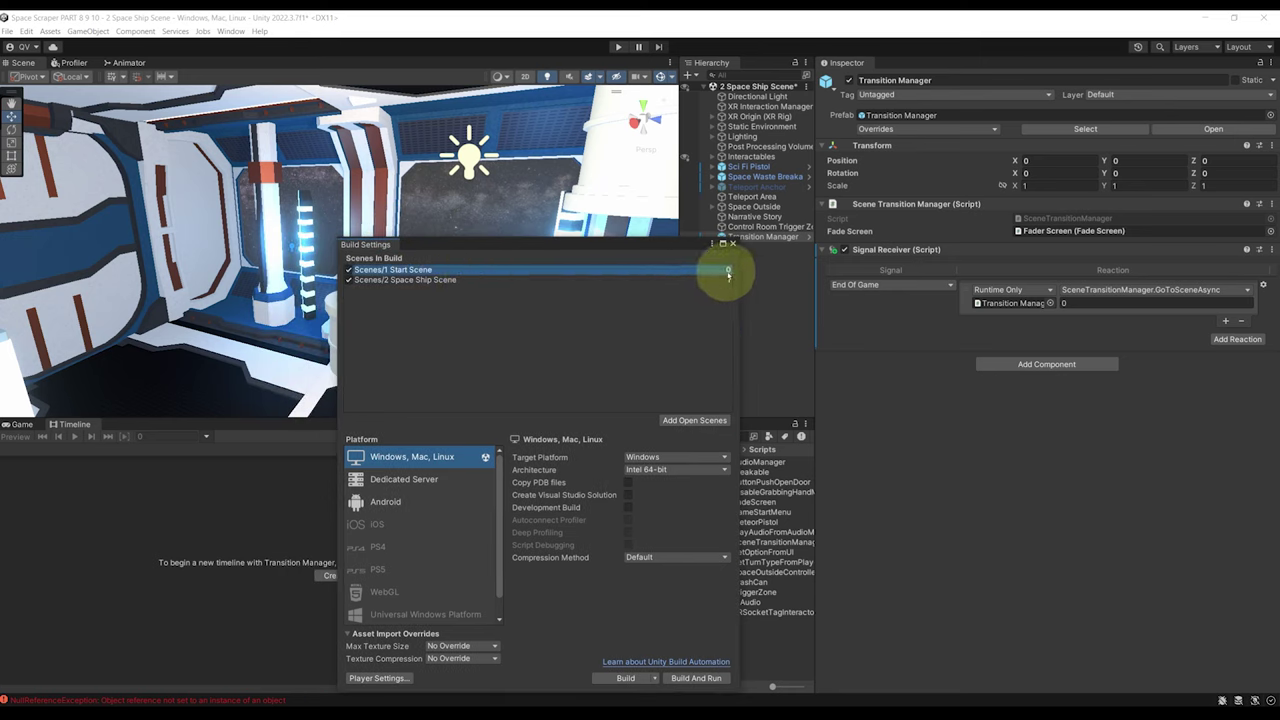
{"action": "left_click", "coordinate": [414, 280]}
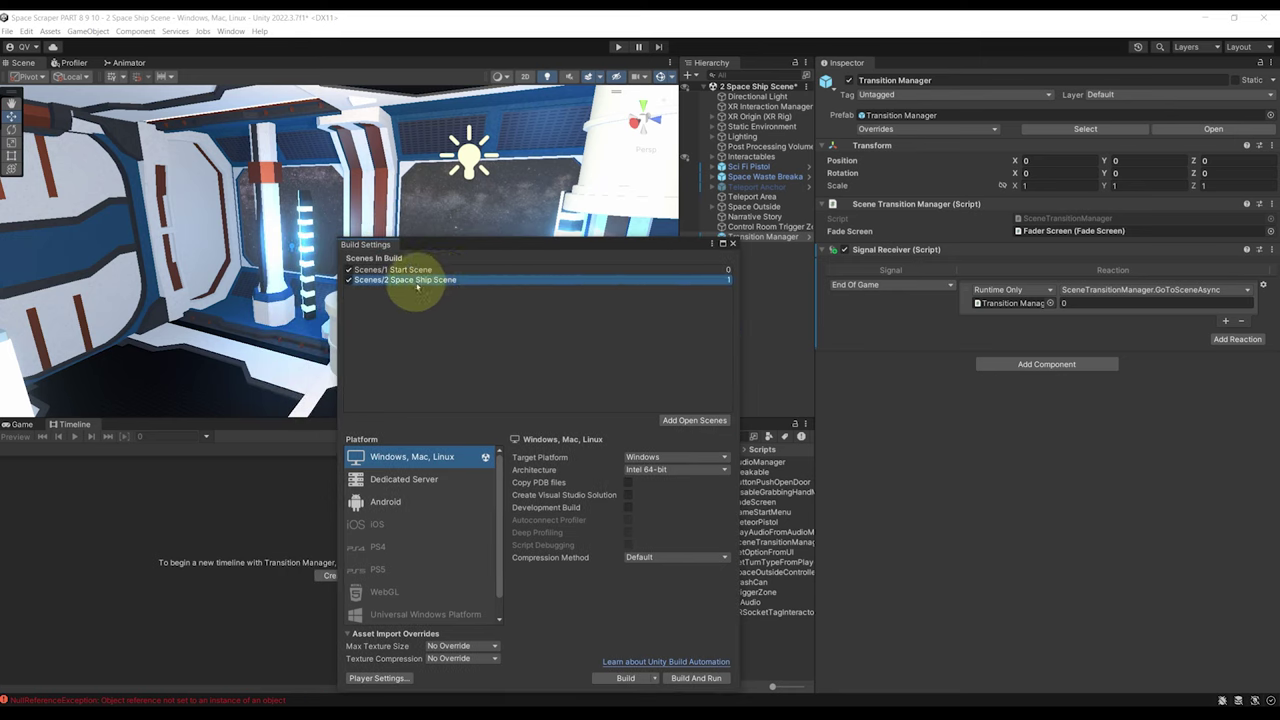
{"action": "left_click", "coordinate": [732, 243]}
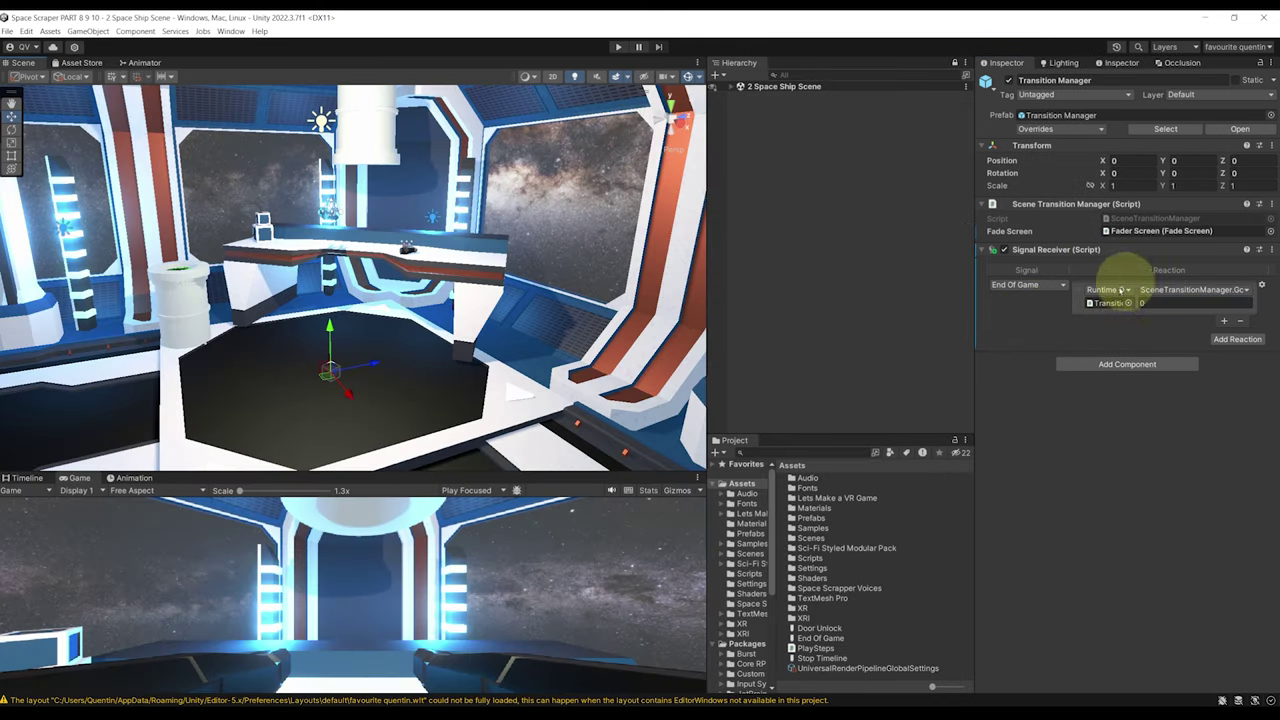
Step: Show the Narrative Story timeline in an enlarged Timeline window and bind the Transition Manager to the empty signal track
{"action": "left_click_drag", "start_coordinate": [621, 469], "coordinate": [103, 362]}
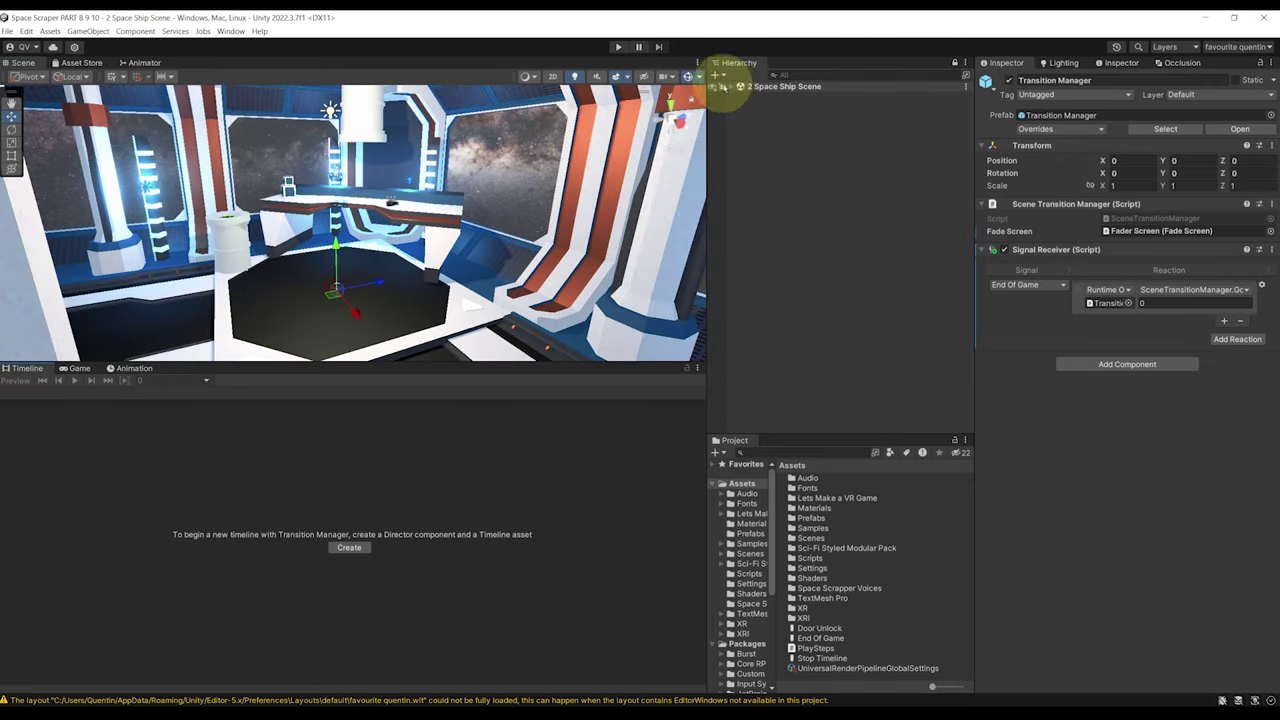
{"action": "left_click", "coordinate": [741, 86]}
{"action": "left_click", "coordinate": [783, 216]}
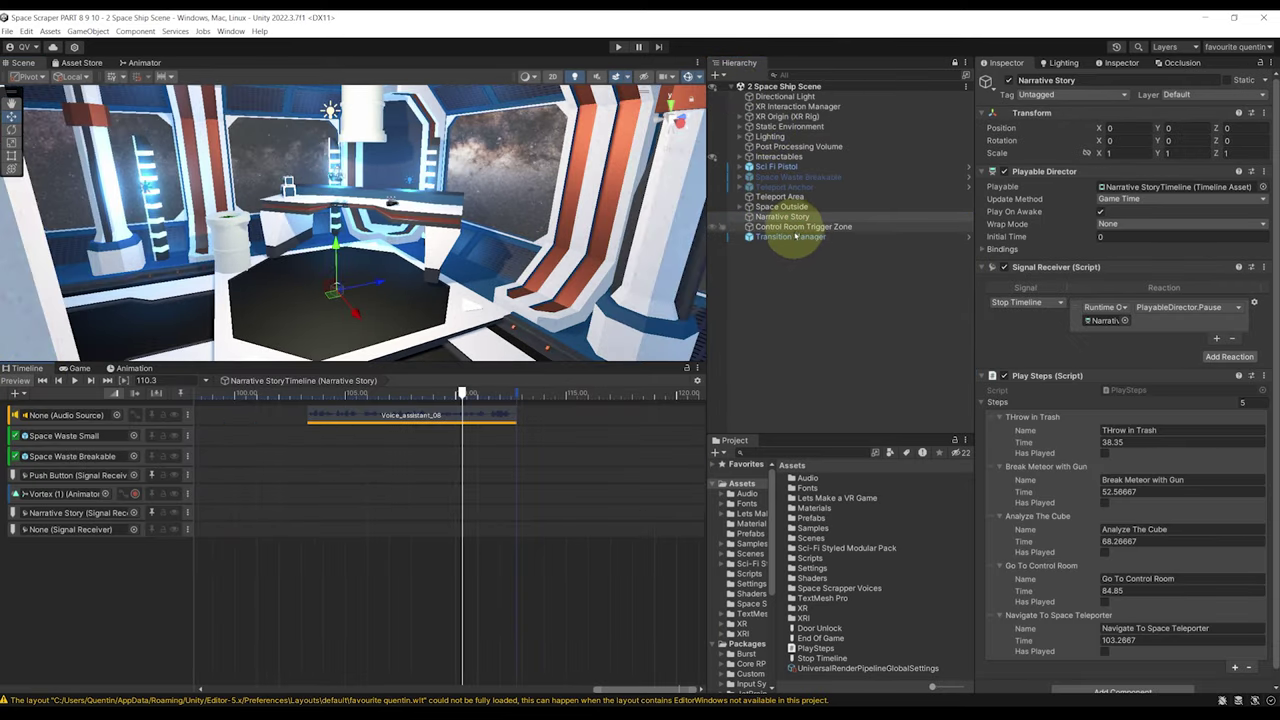
{"action": "left_click_drag", "start_coordinate": [258, 508], "coordinate": [92, 532]}
Step: Add a signal emitter at the playhead on the Transition Manager track and set its Emit Signal to End Of Game
{"action": "right_click", "coordinate": [462, 529]}
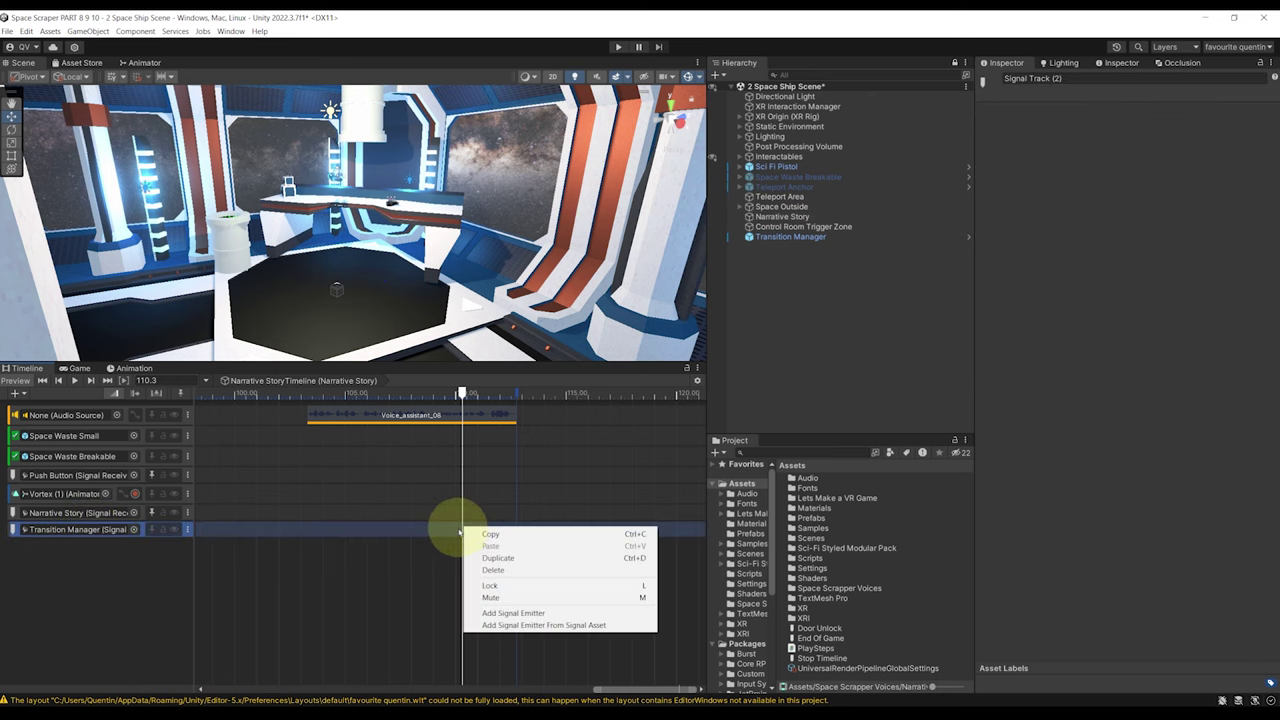
{"action": "left_click", "coordinate": [500, 612]}
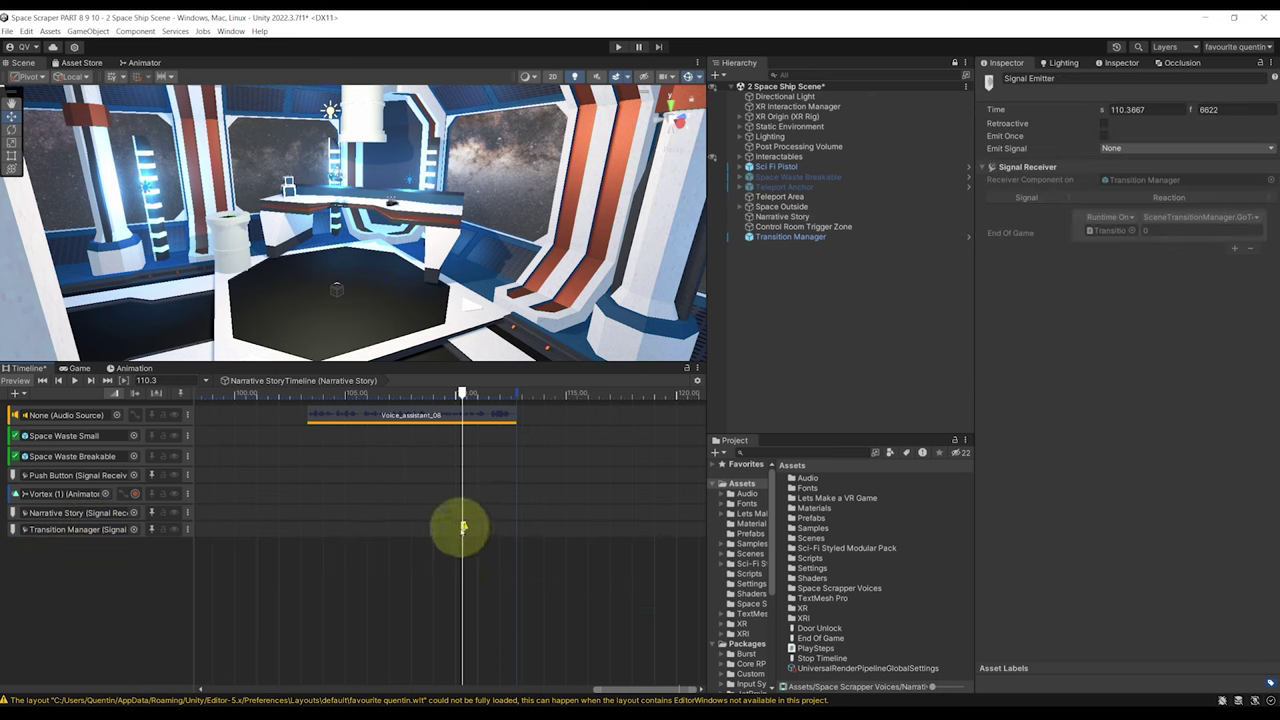
{"action": "left_click", "coordinate": [1152, 150]}
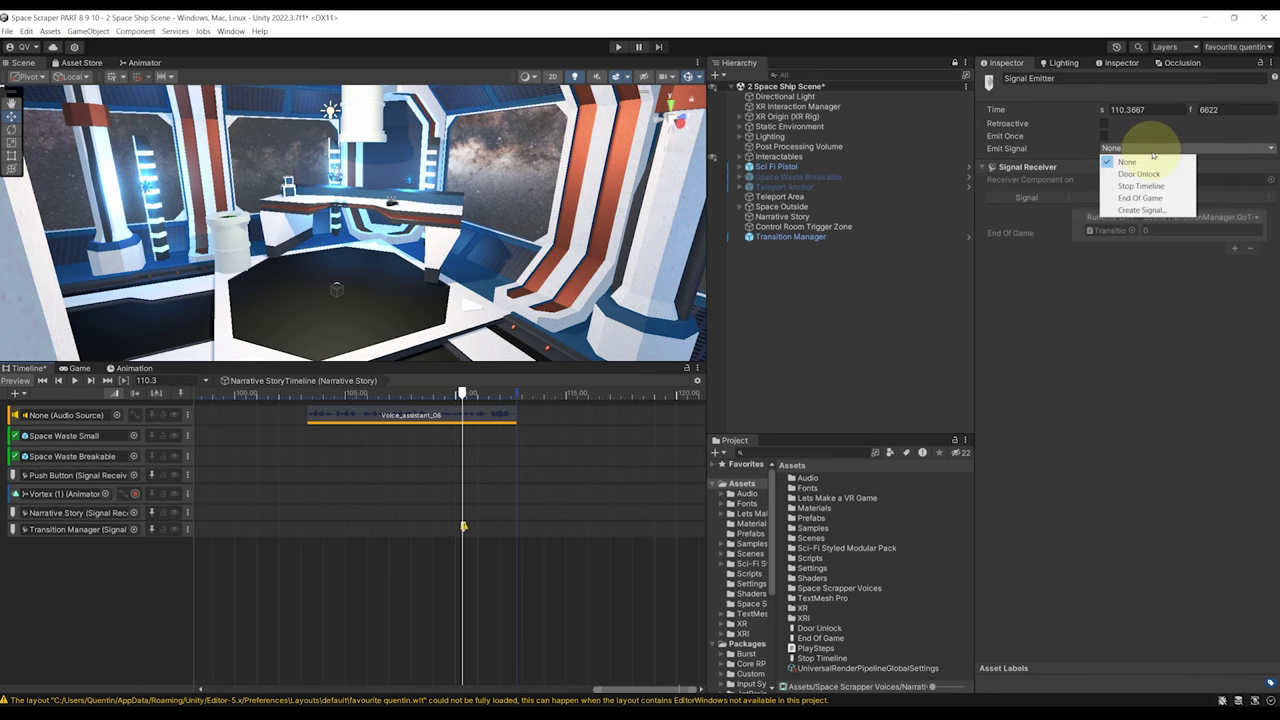
{"action": "left_click", "coordinate": [1153, 198]}
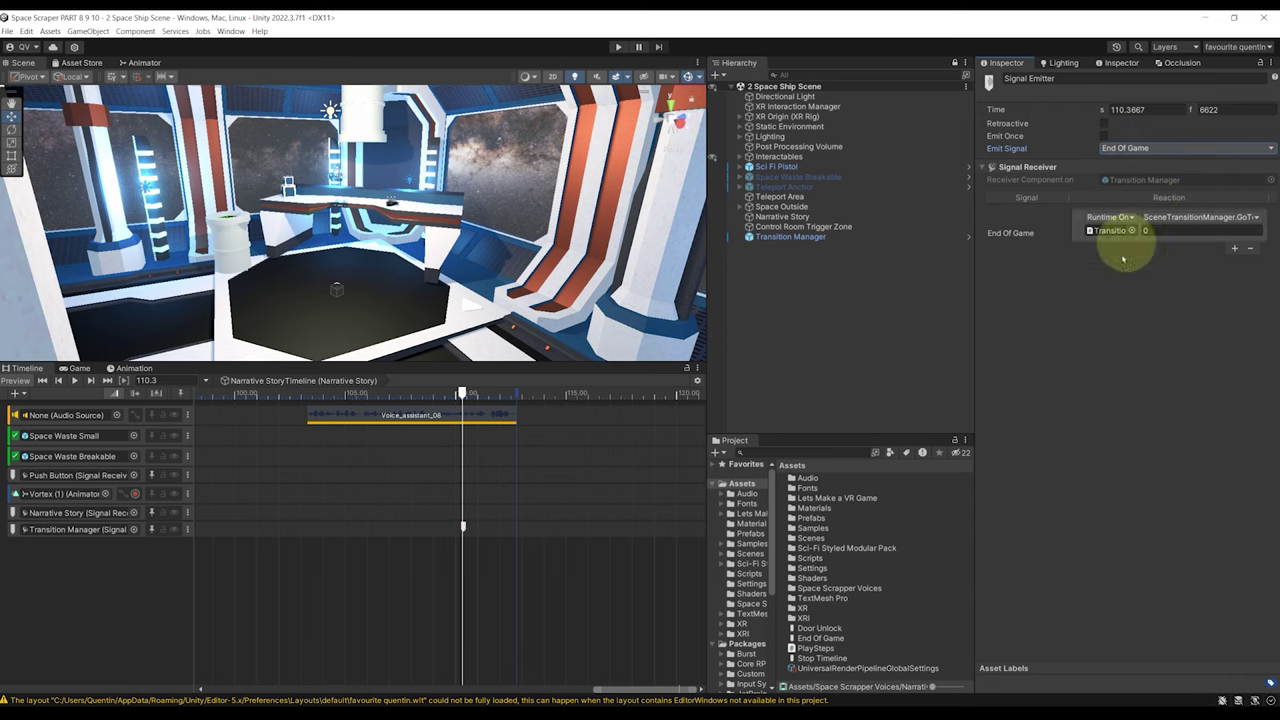
Step: Move the End Of Game emitter to about 111.97 s, just before the end of the last voice clip
{"action": "left_click", "coordinate": [462, 528]}
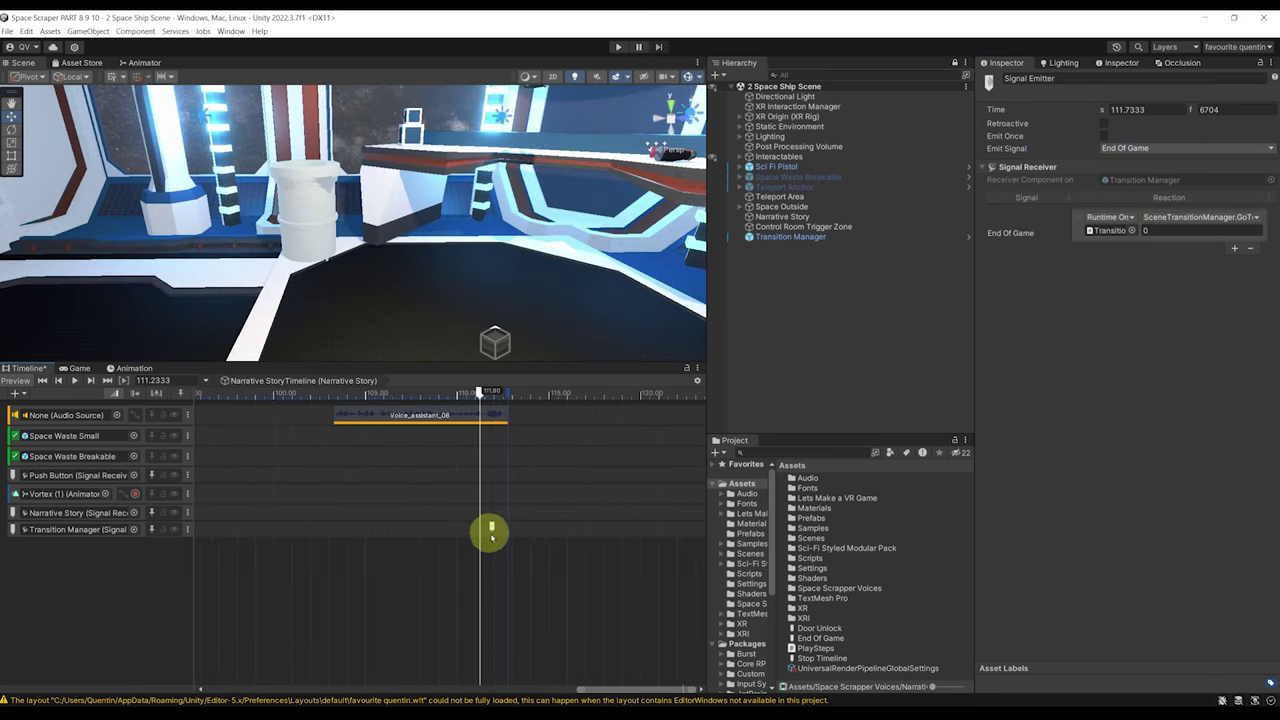
{"action": "scroll", "coordinate": [503, 530], "scroll_direction": "up", "scroll_amount": 5}
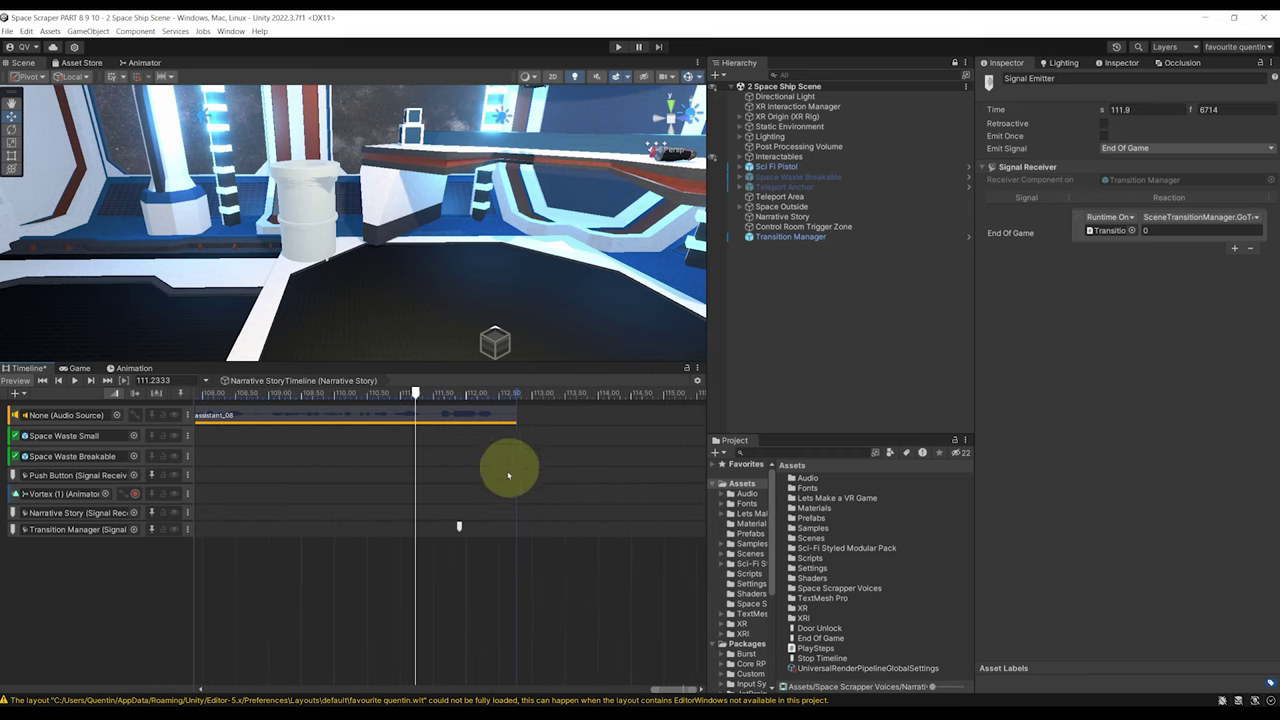
{"action": "scroll", "coordinate": [503, 524], "scroll_direction": "up", "scroll_amount": 2}
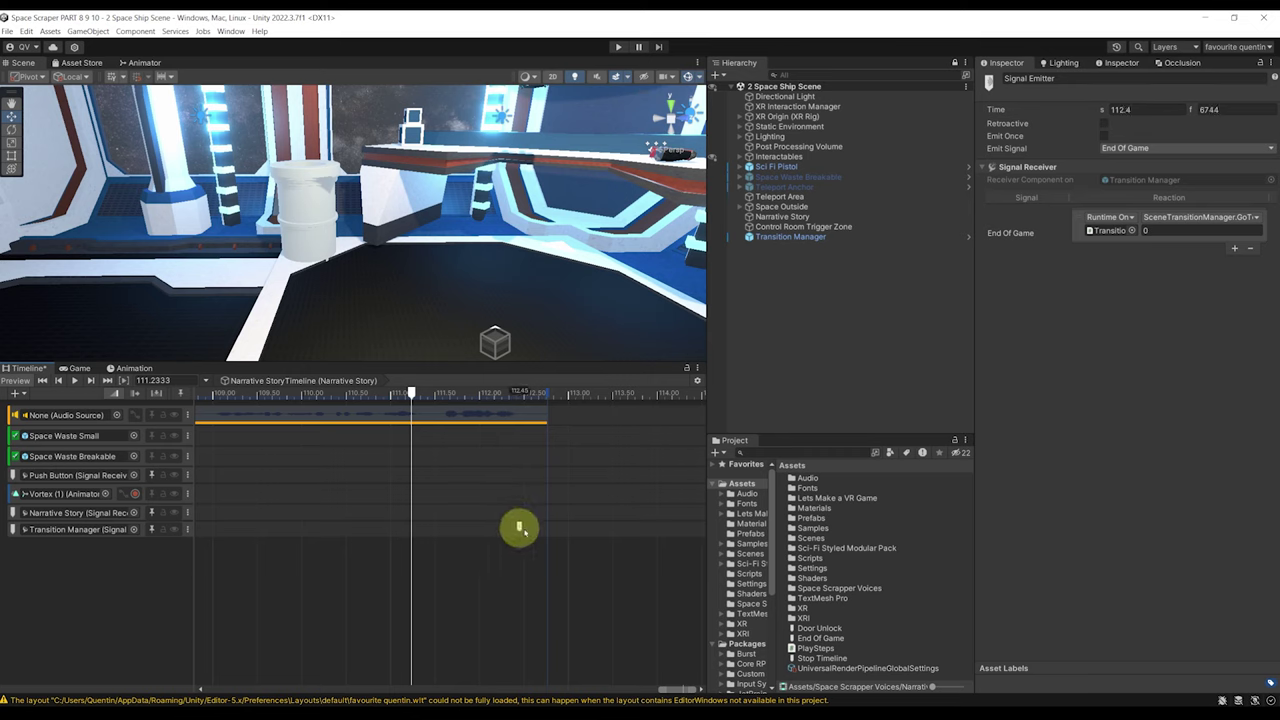
{"action": "left_click_drag", "start_coordinate": [548, 527], "coordinate": [495, 531]}
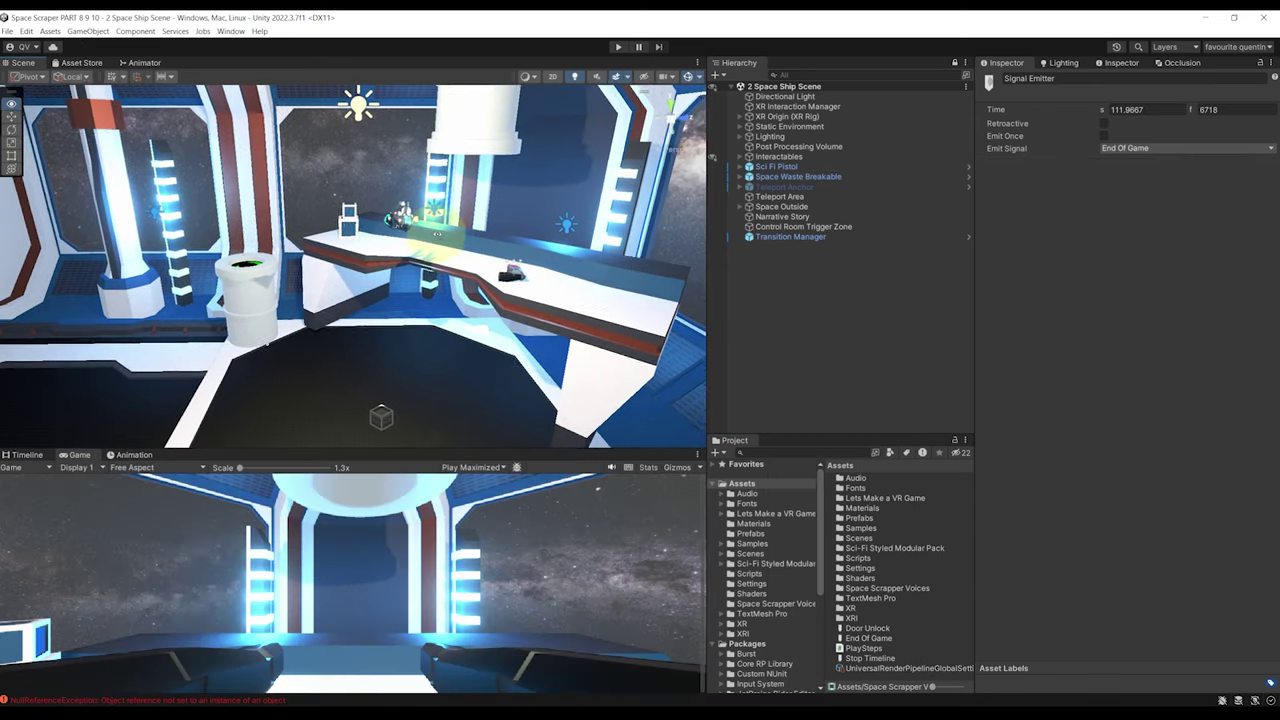
Step: Show the Game view and run the space ship scene to test the end-of-game transition
{"action": "left_click", "coordinate": [785, 237]}
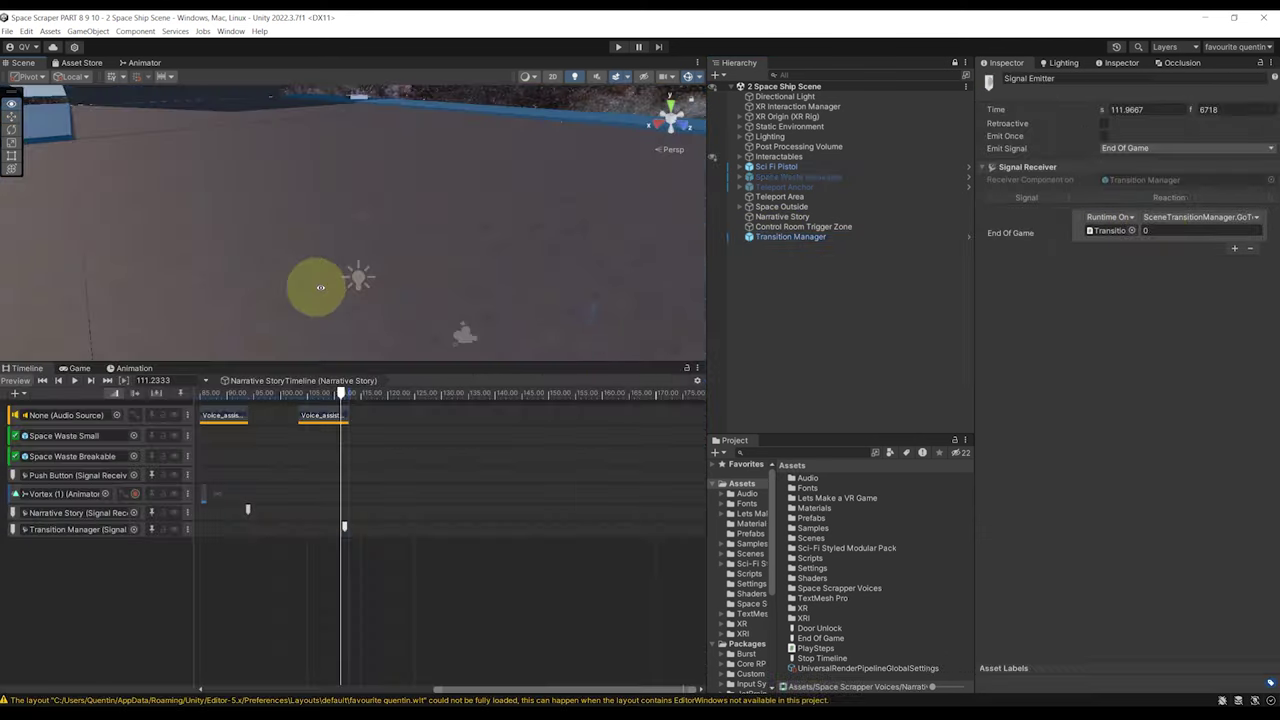
{"action": "right_click_drag", "start_coordinate": [327, 287], "coordinate": [390, 230]}
{"action": "left_click", "coordinate": [78, 368]}
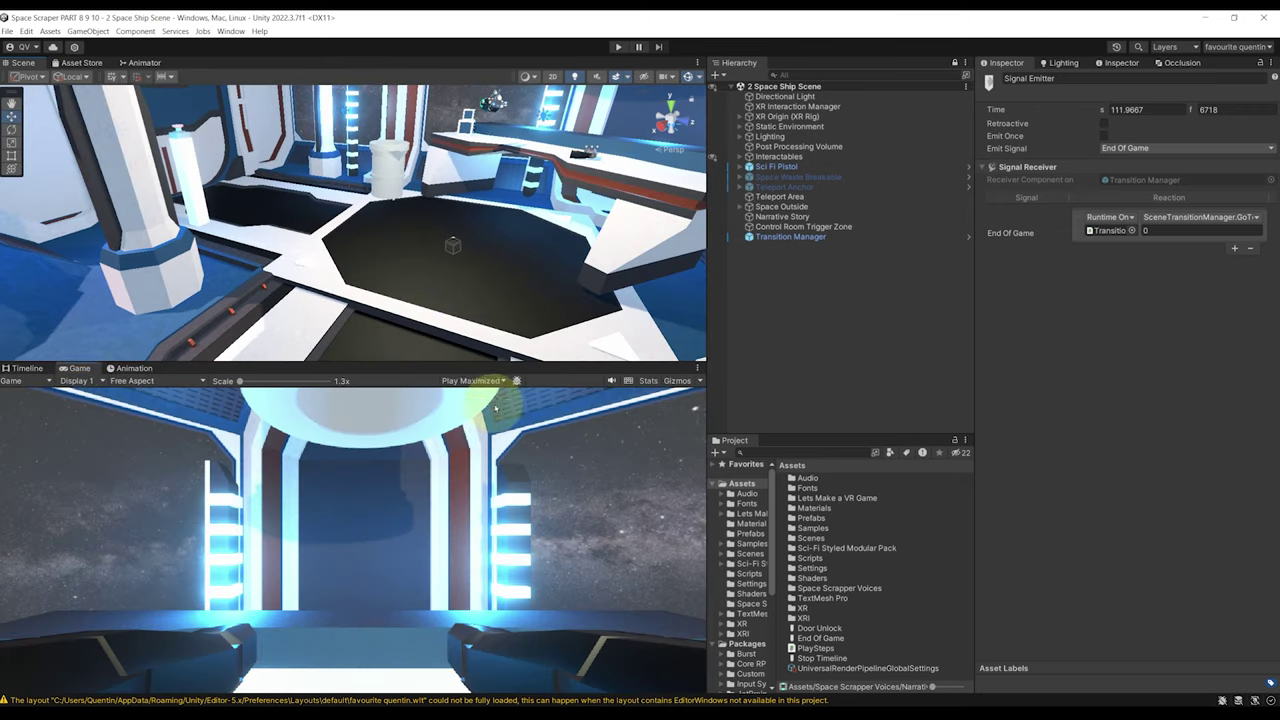
{"action": "left_click", "coordinate": [622, 48]}
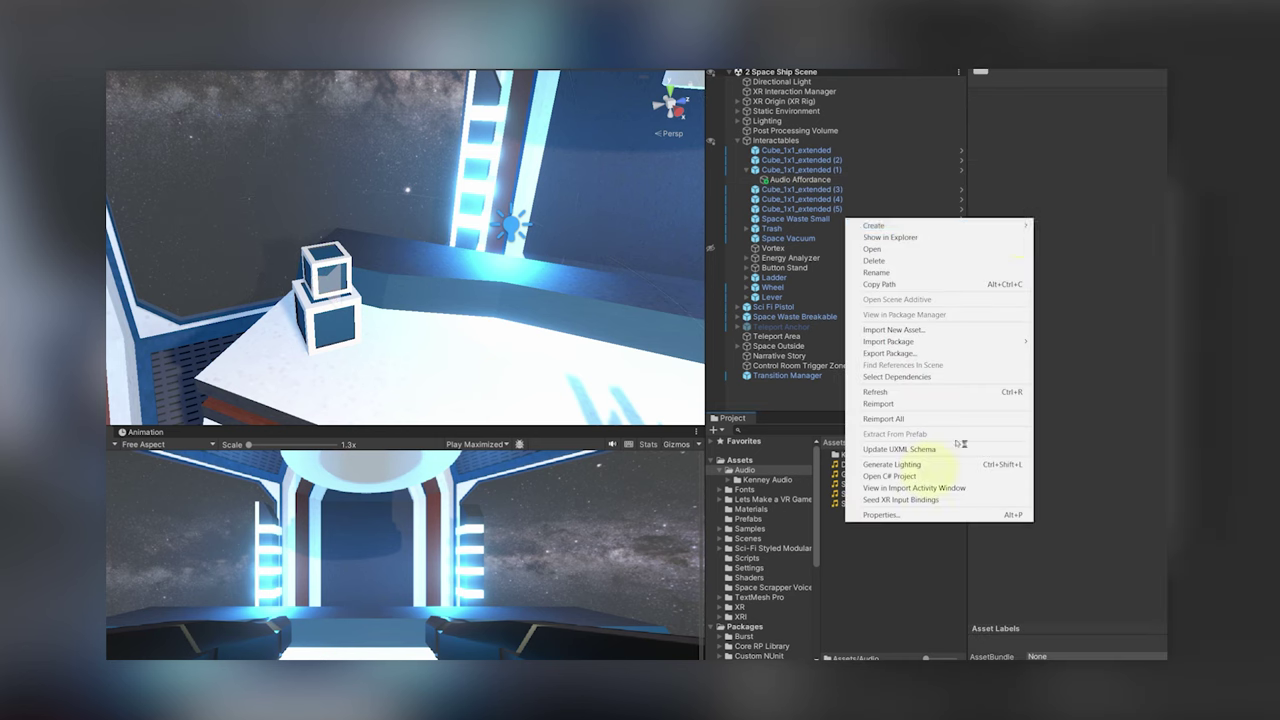
Step: Create an asset named Grab Audio Theme in the Audio folder and select the Space Ship Background clip for preview
{"action": "type", "text": "Grab Audio Theme"}
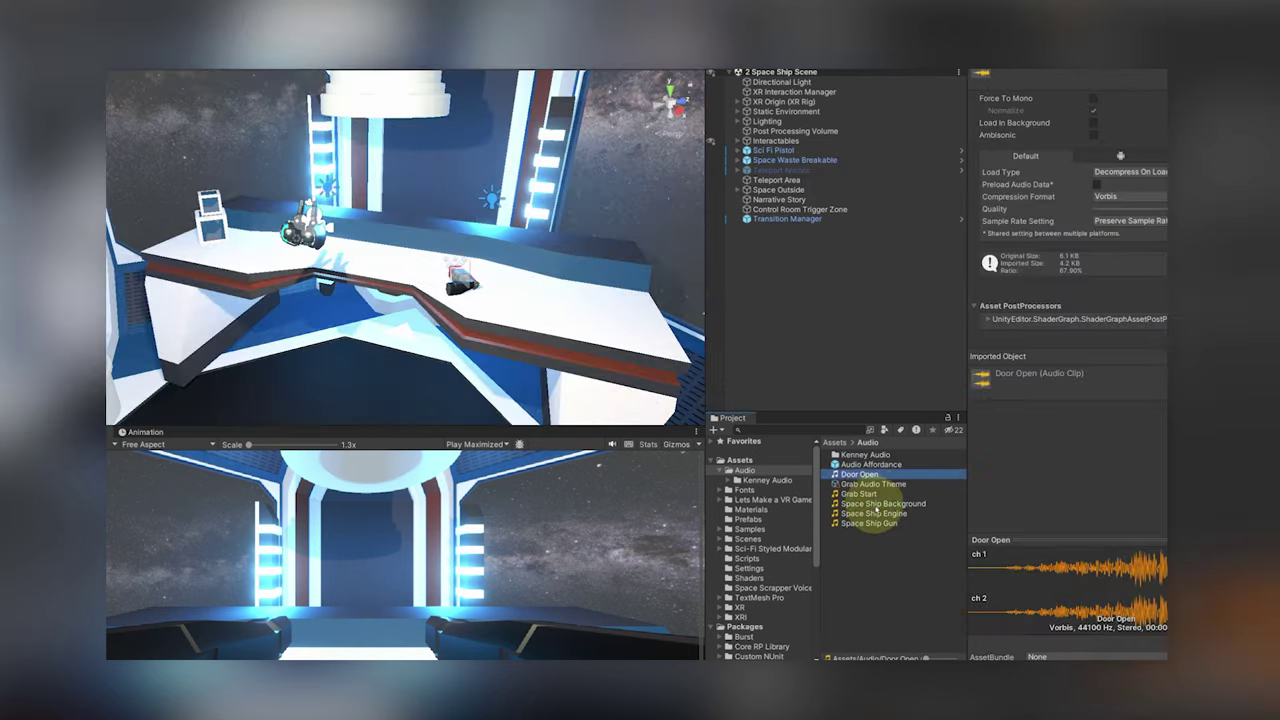
{"action": "left_click", "coordinate": [857, 503]}
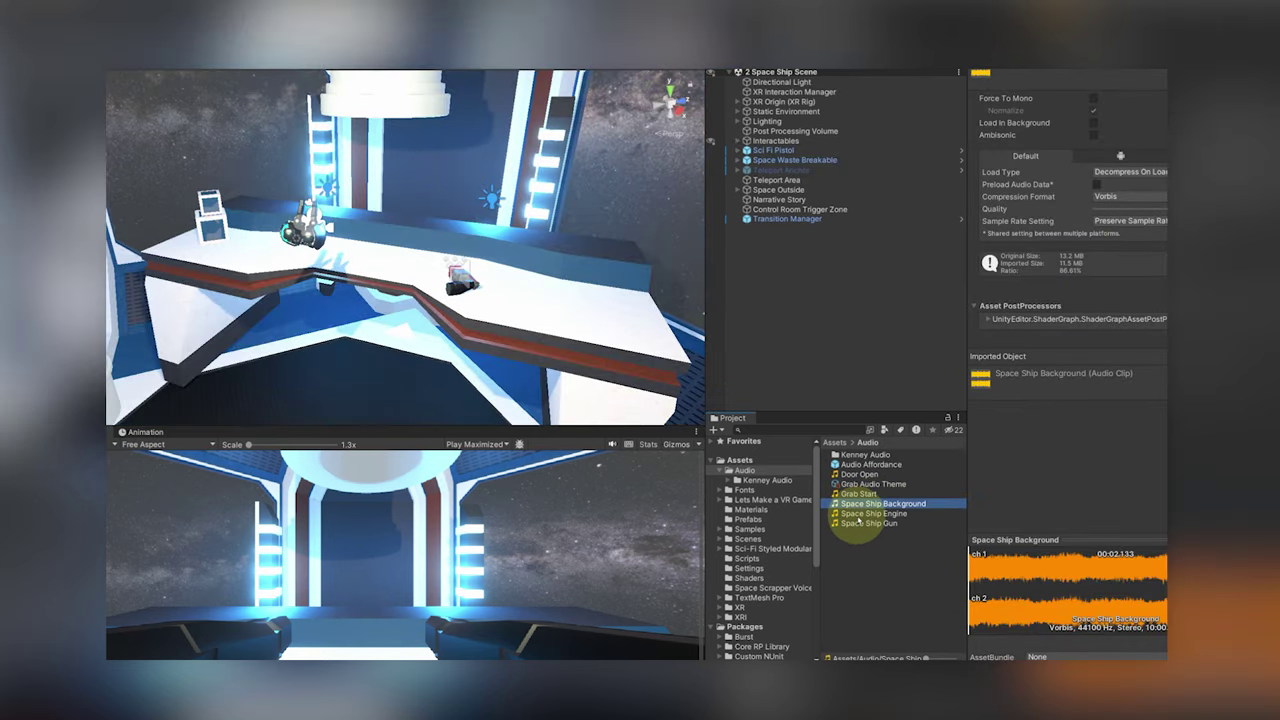